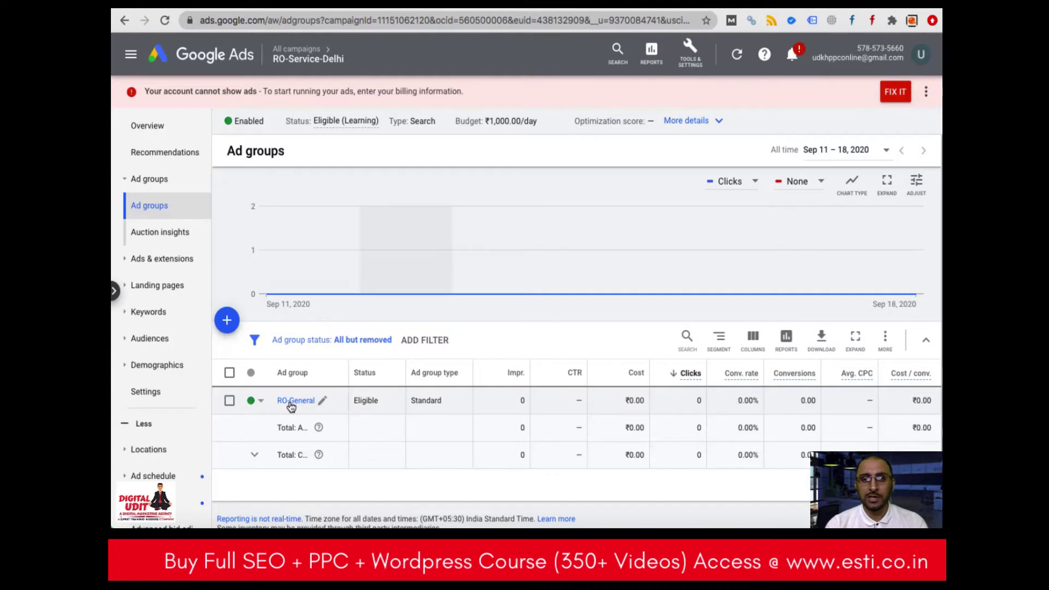
Open the RO-General ad group and start adding new search keywords to it.
click(291, 401)
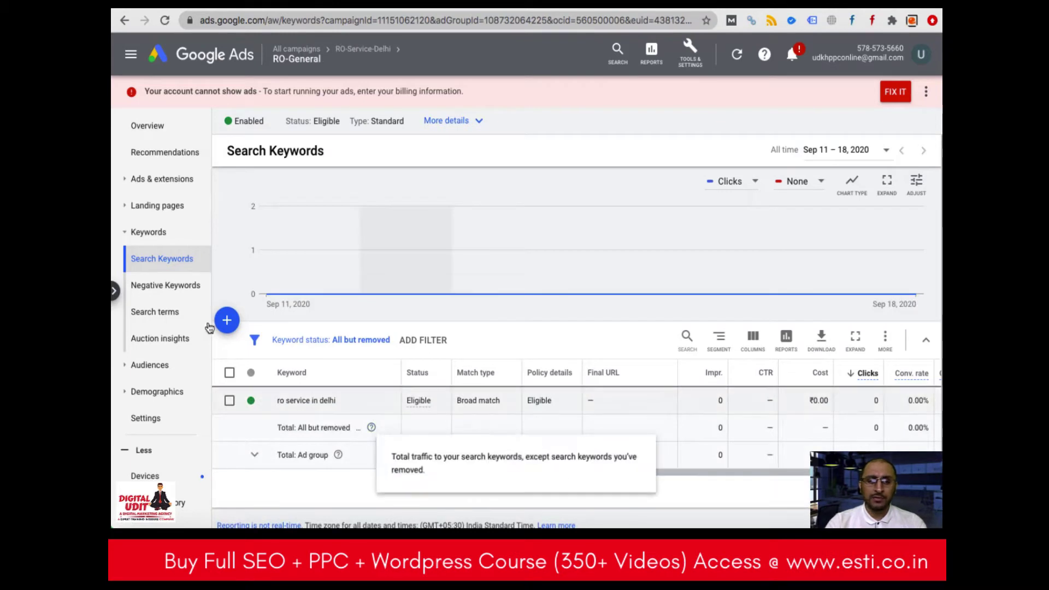
click(226, 322)
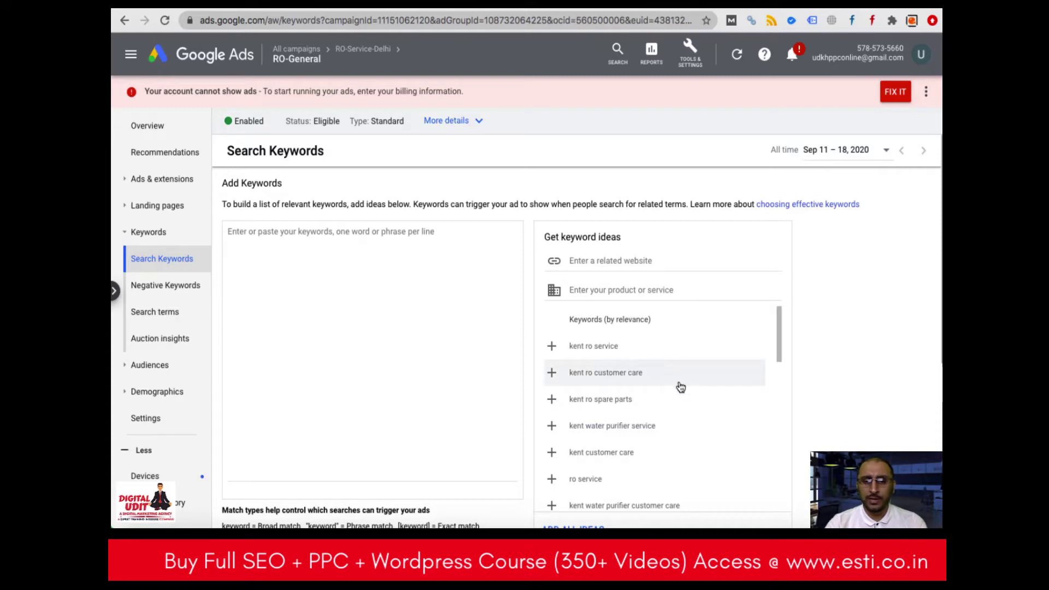
scroll(679, 386, down, 1)
scroll(680, 387, up, 1)
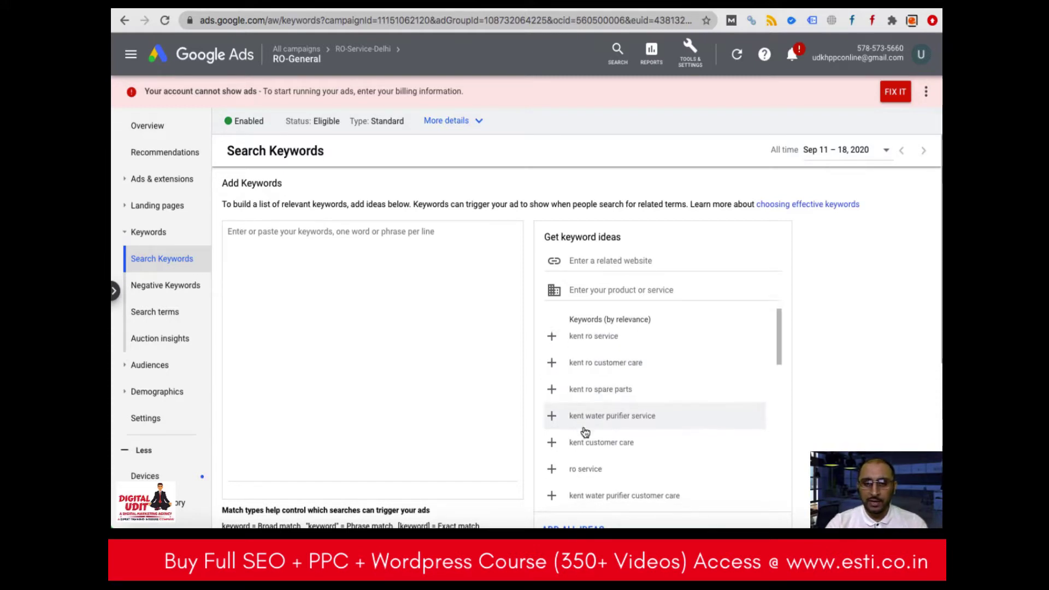
Add the suggested keywords "ro service" and "water purifier service" to the keyword list.
scroll(576, 437, down, 1)
click(552, 445)
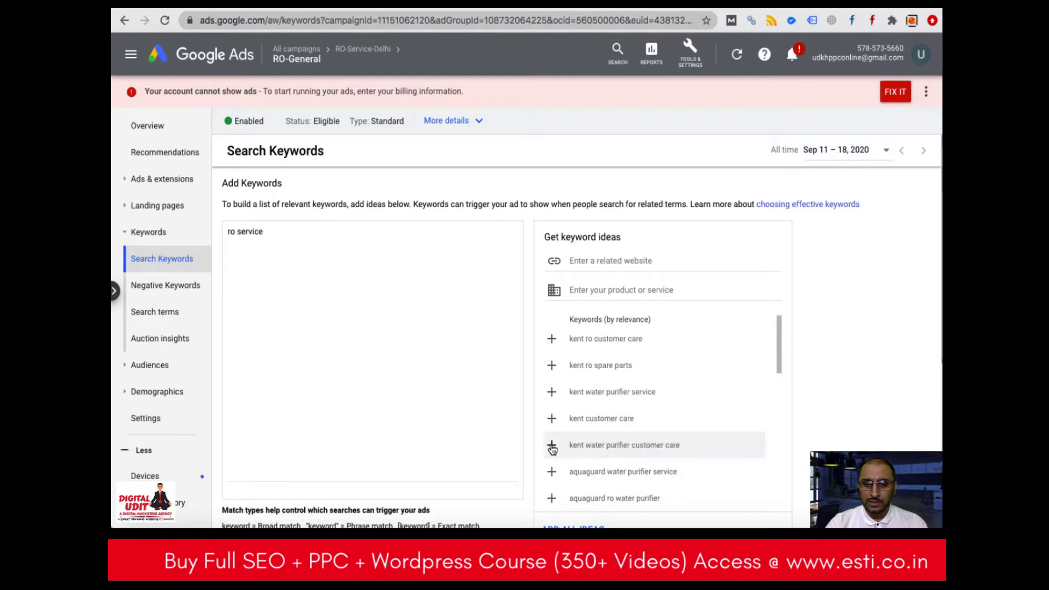
scroll(552, 454, down, 3)
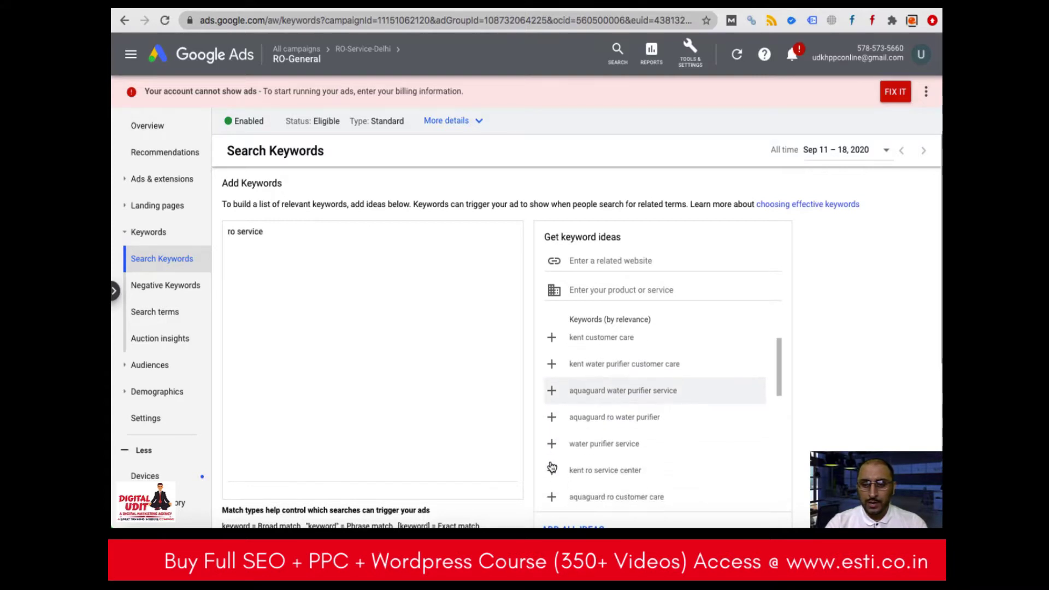
click(552, 443)
Go through the suggested keyword ideas to the end of the list and load more ideas.
scroll(551, 448, down, 5)
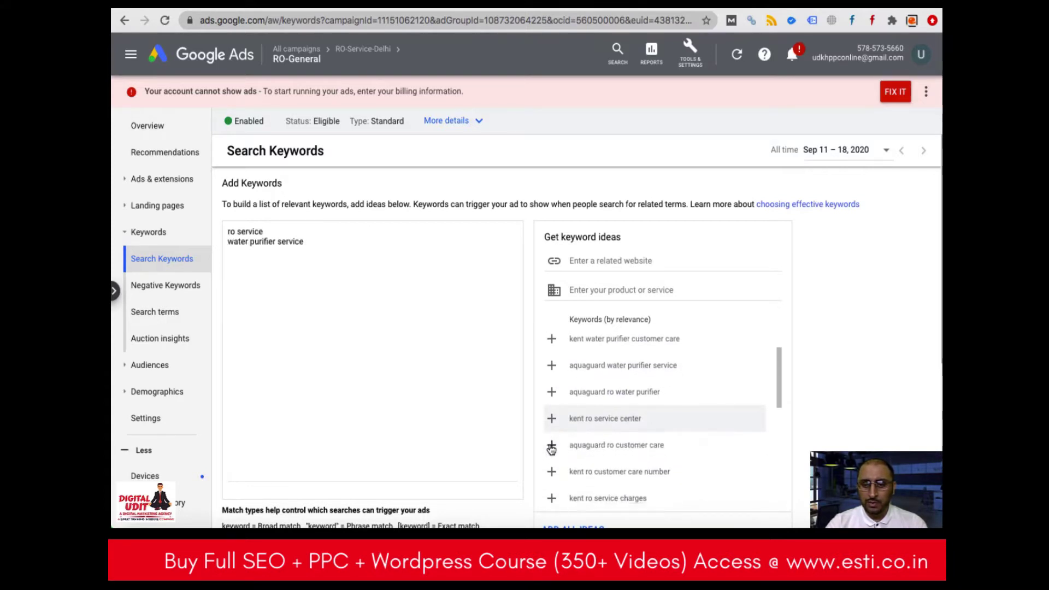
scroll(552, 448, down, 5)
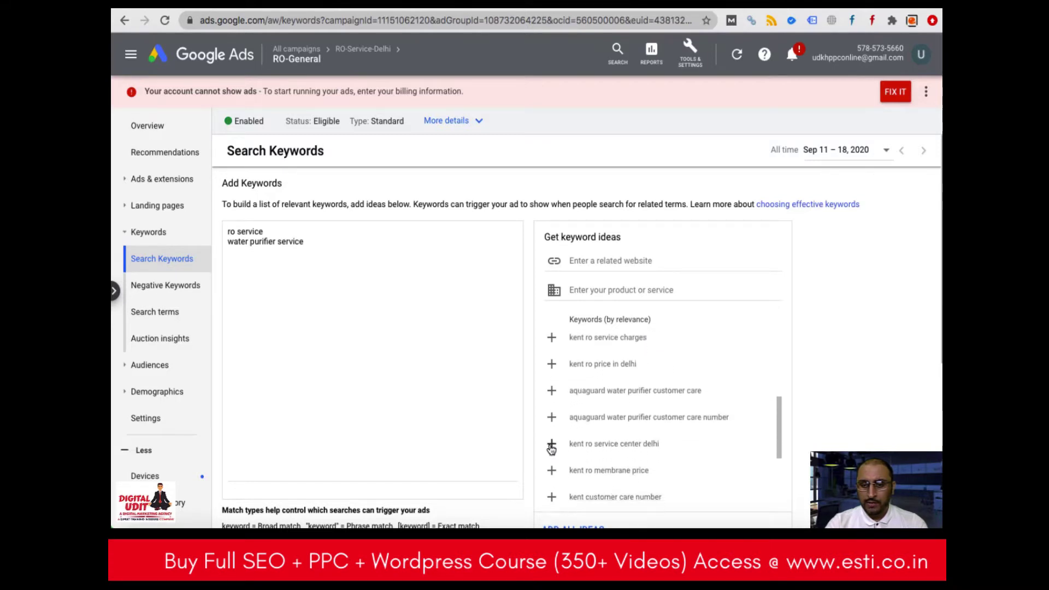
scroll(551, 448, down, 5)
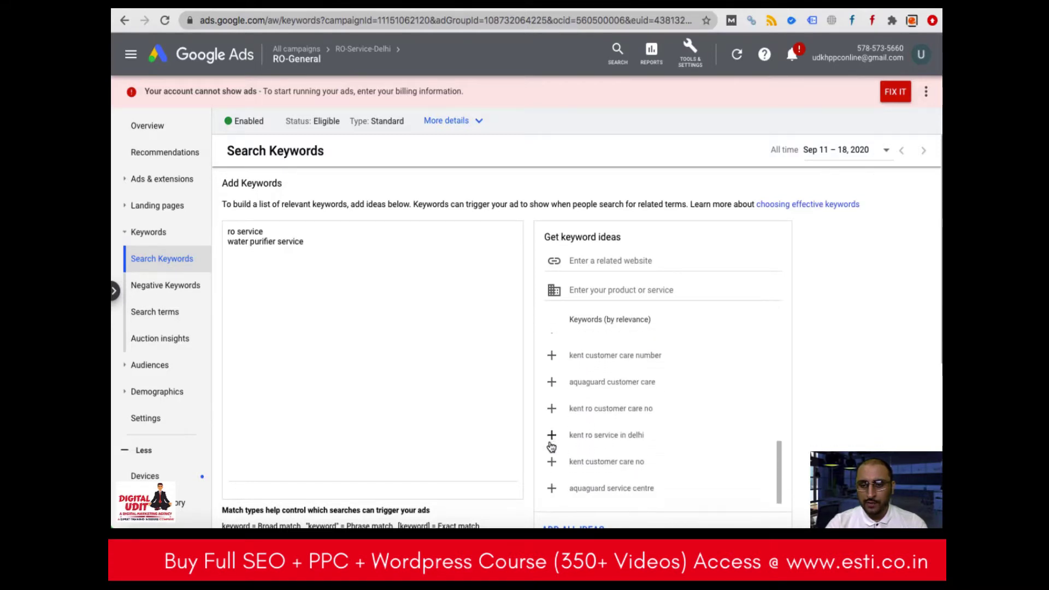
click(650, 474)
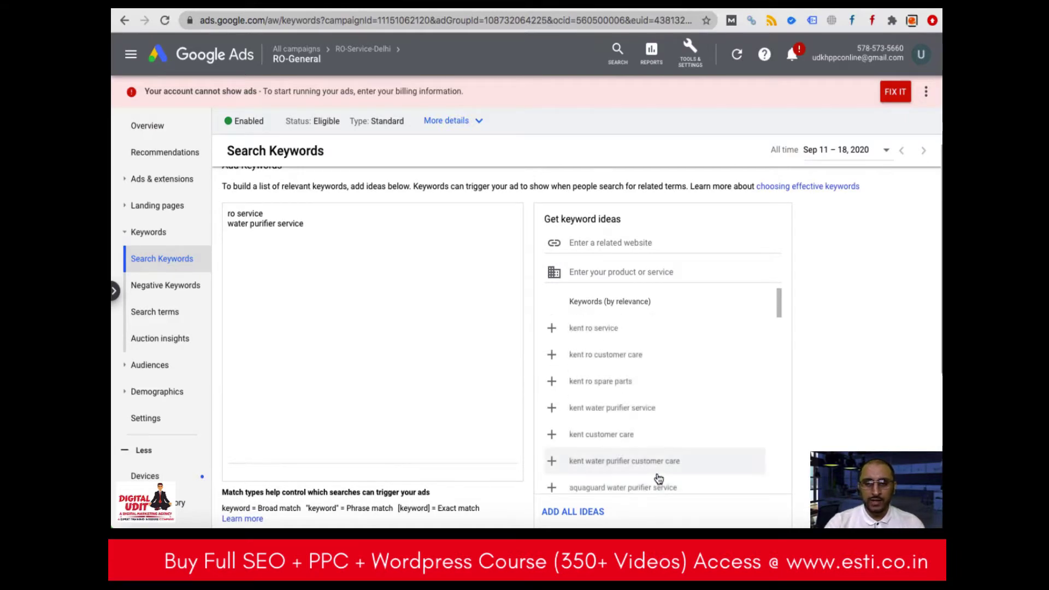
Find the suggestion "ro water purifier service" among the extended keyword ideas and add it to the keyword list.
scroll(653, 438, down, 5)
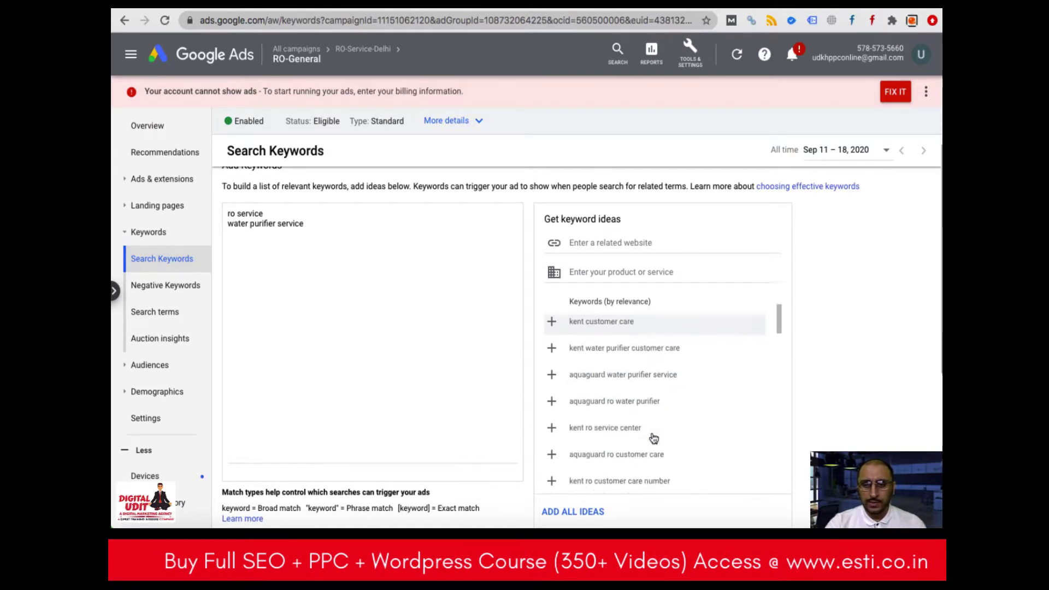
scroll(599, 414, down, 5)
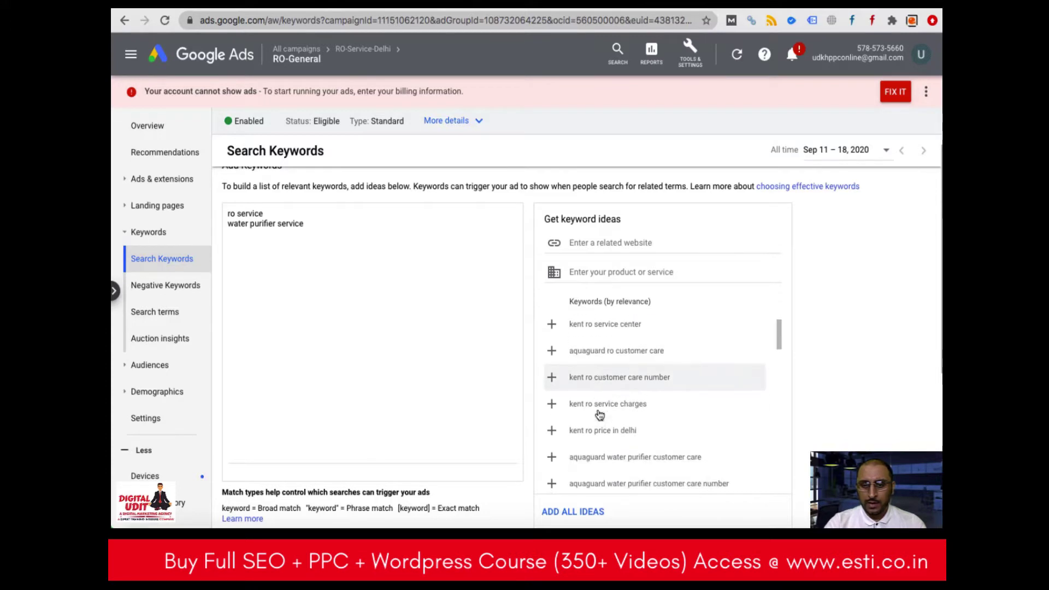
scroll(599, 414, down, 5)
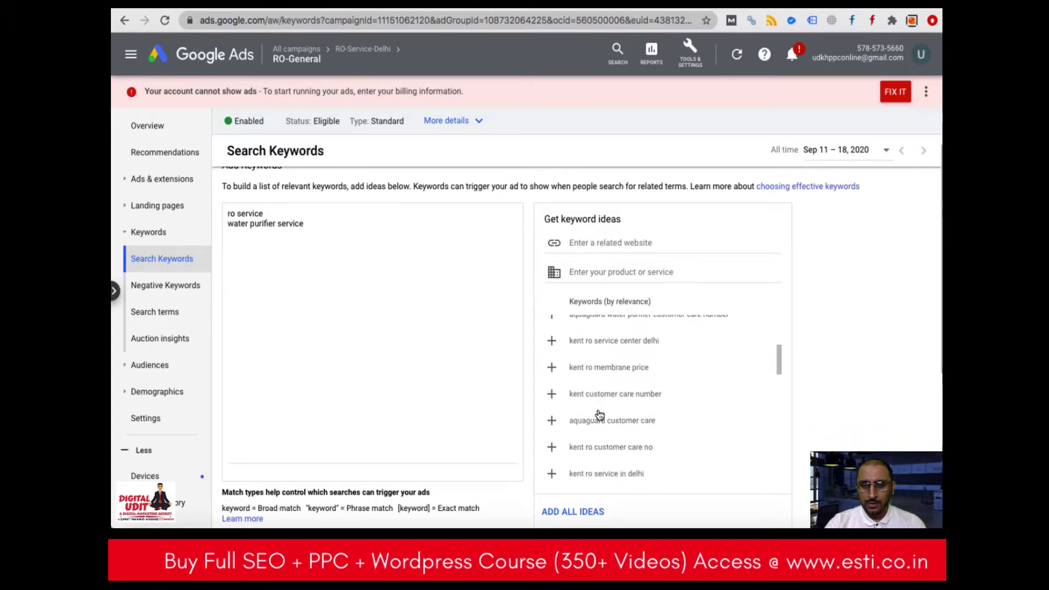
scroll(599, 414, down, 5)
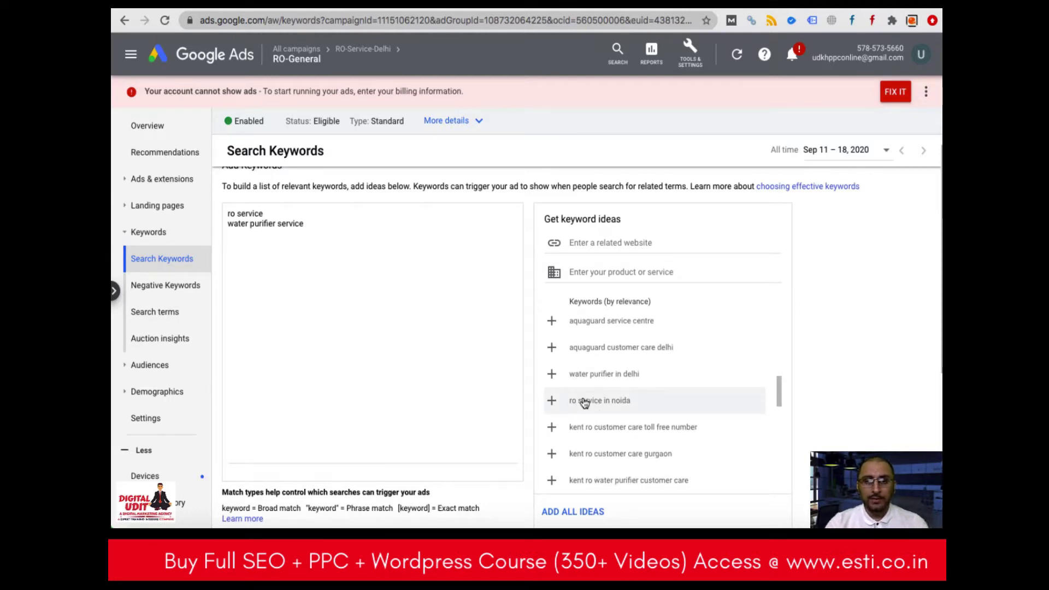
scroll(585, 403, down, 2)
scroll(585, 403, down, 1)
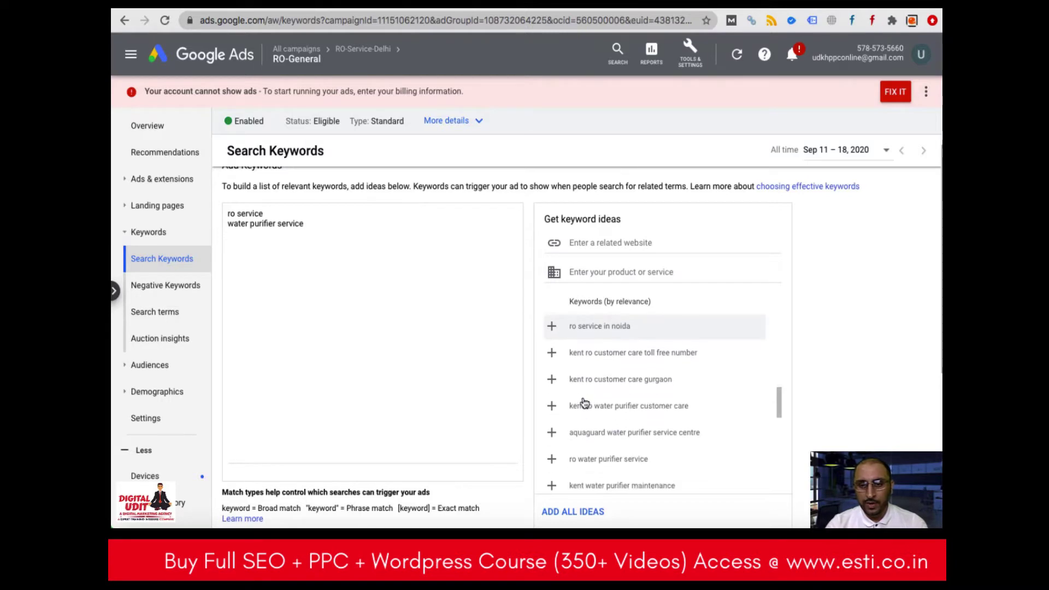
scroll(620, 394, down, 1)
scroll(622, 393, down, 2)
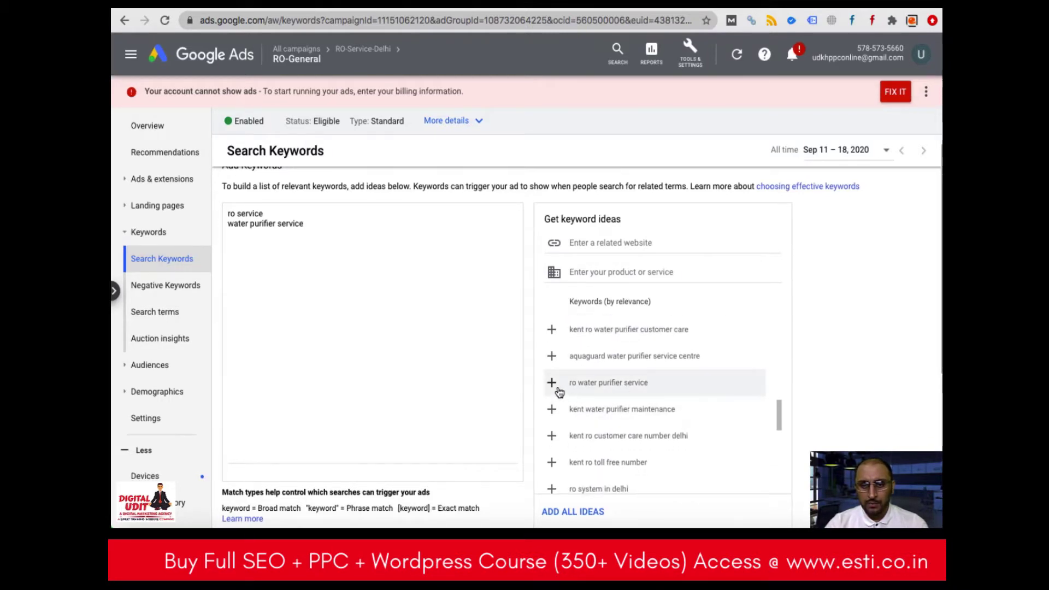
click(553, 384)
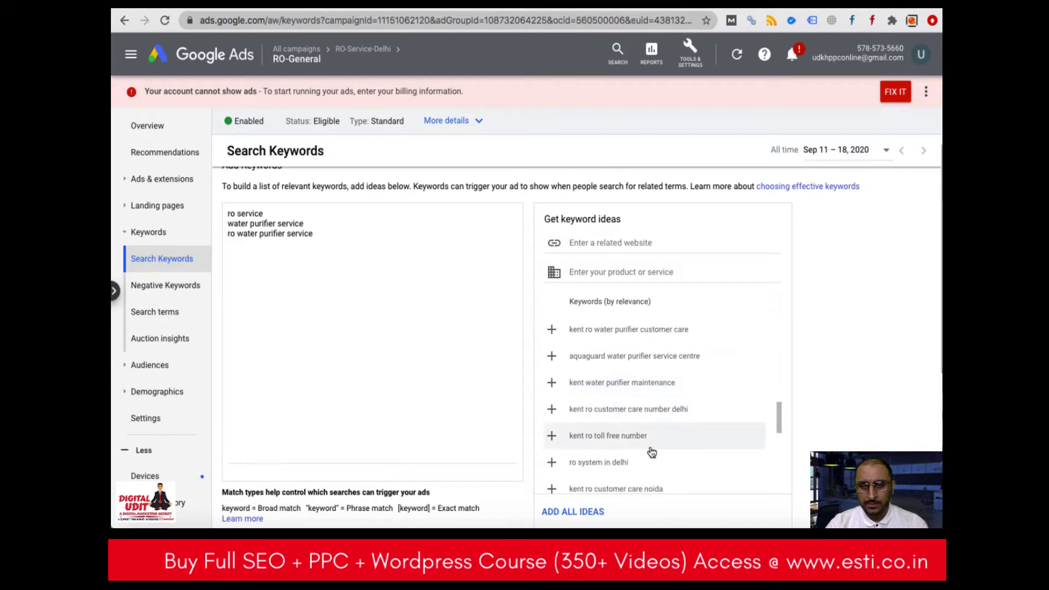
Add the suggested keyword "ro water purifier service delhi" to the keyword list.
scroll(650, 451, down, 1)
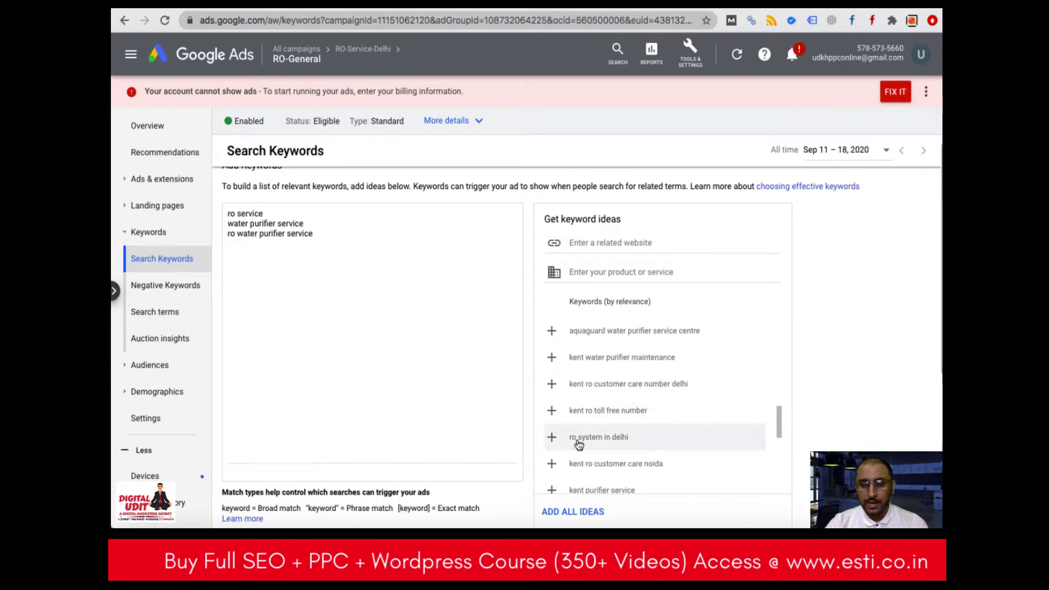
scroll(579, 444, down, 6)
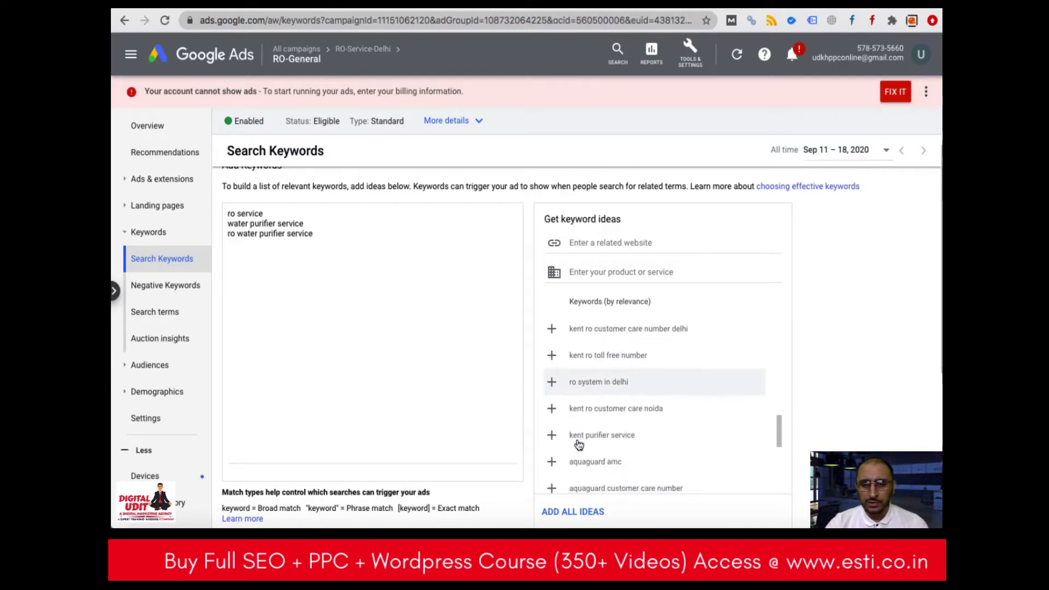
scroll(579, 444, down, 2)
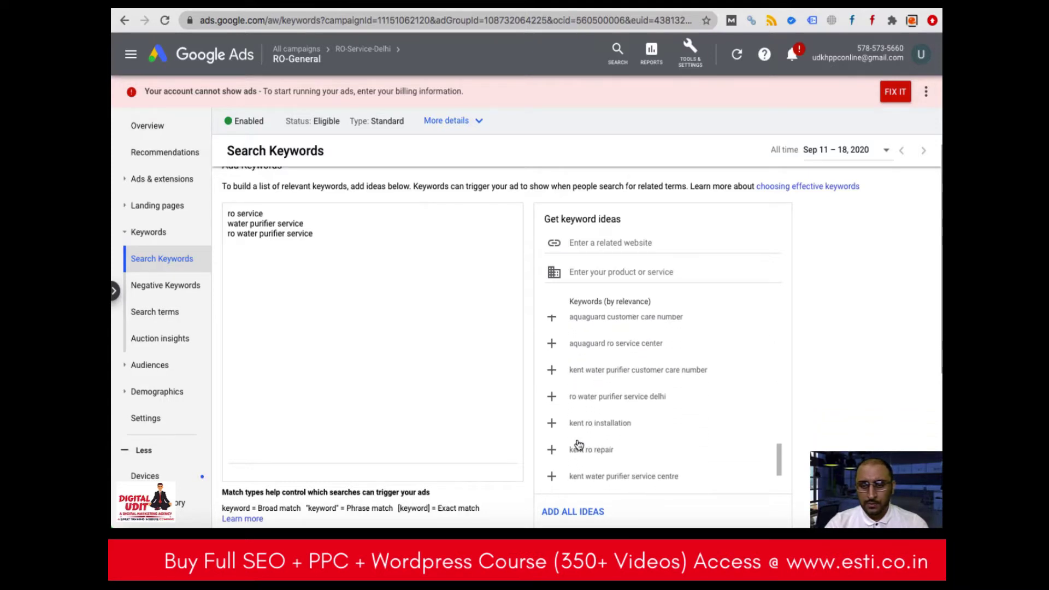
click(552, 398)
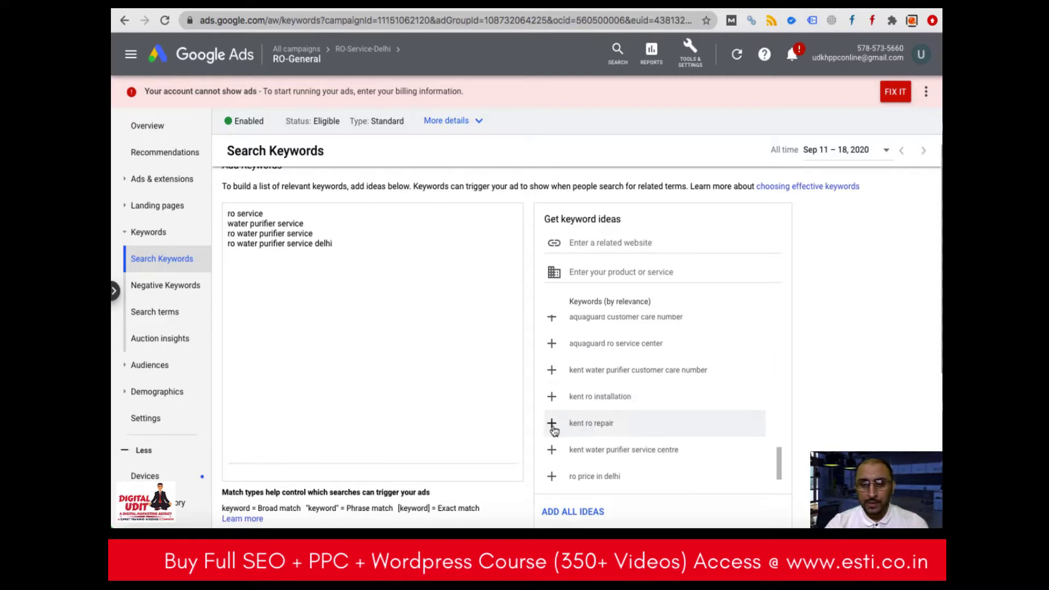
click(551, 423)
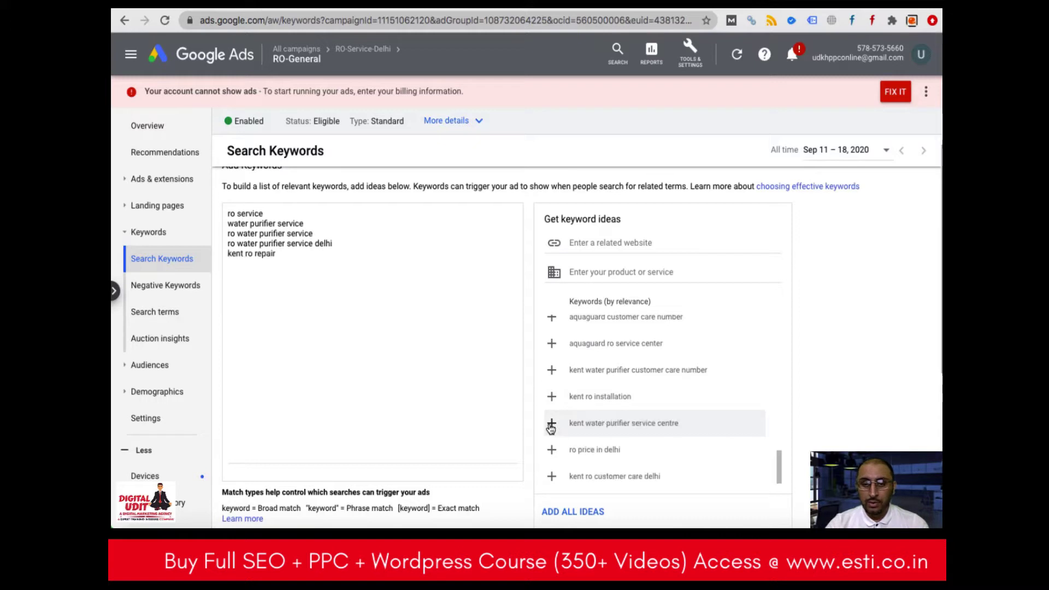
triple_click(255, 258)
key(BackSpace)
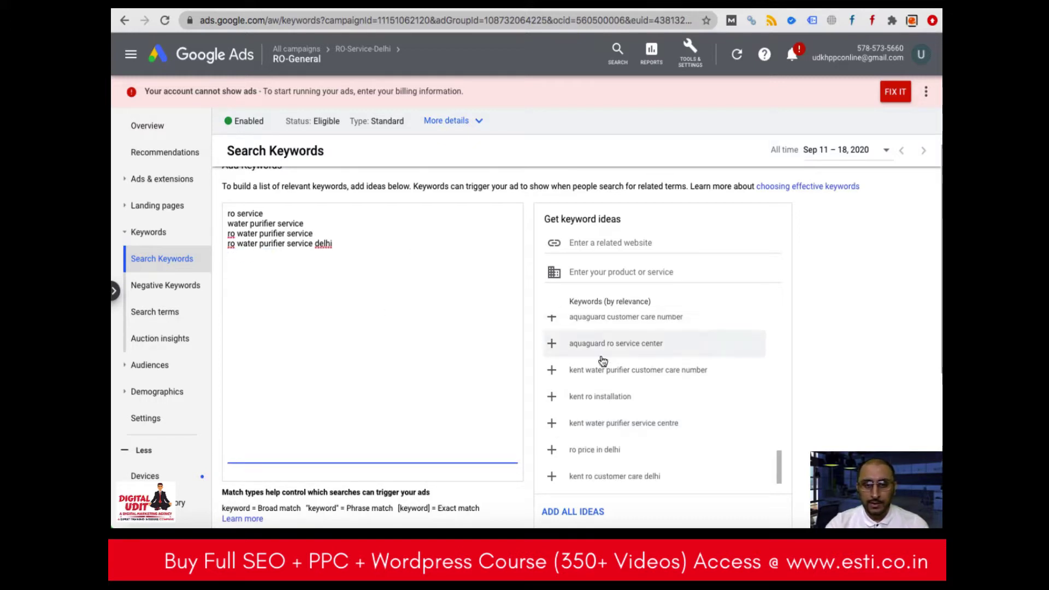
Load more keyword ideas and add the suggestion "ro water purifier repair" to the keyword list.
scroll(603, 371, down, 2)
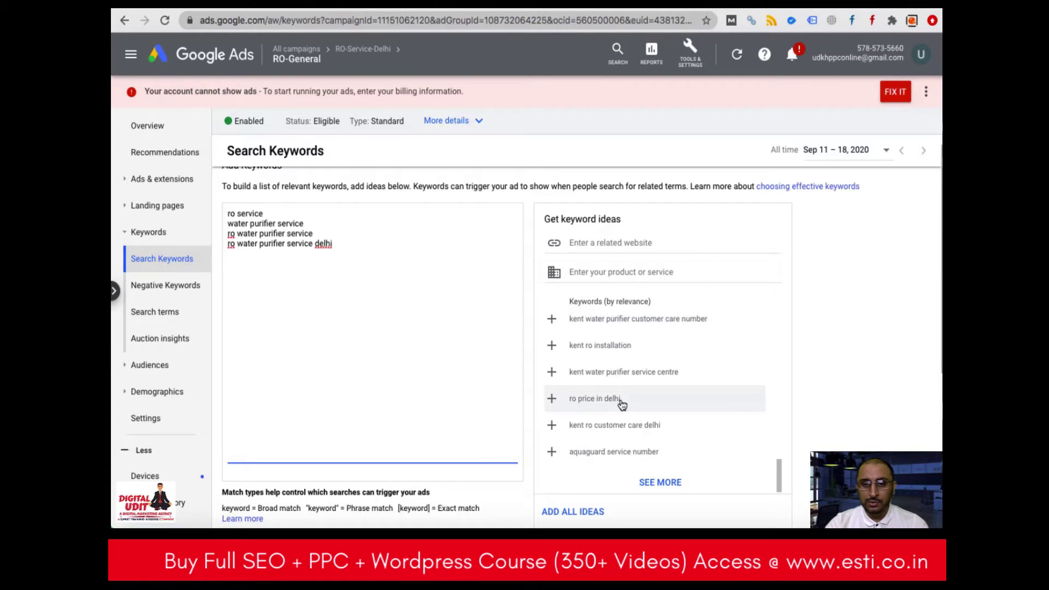
scroll(623, 404, down, 2)
click(661, 415)
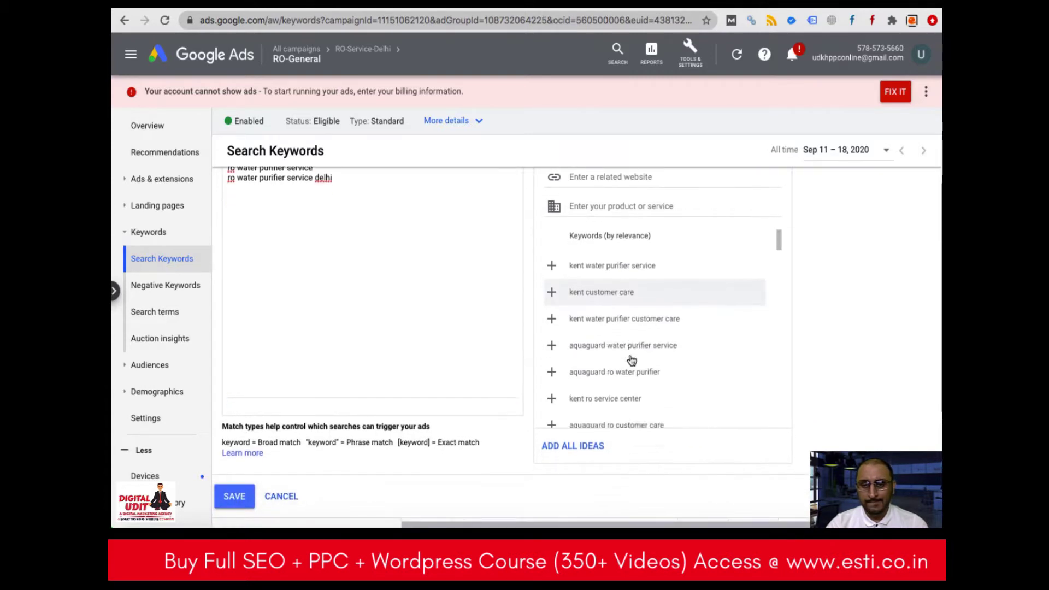
scroll(632, 361, down, 6)
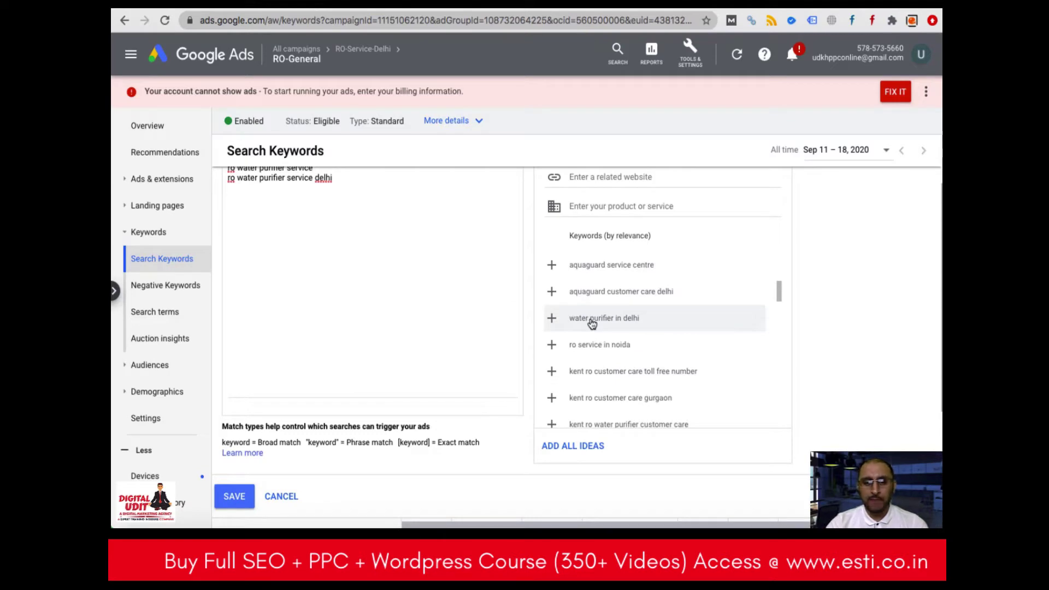
scroll(588, 333, down, 8)
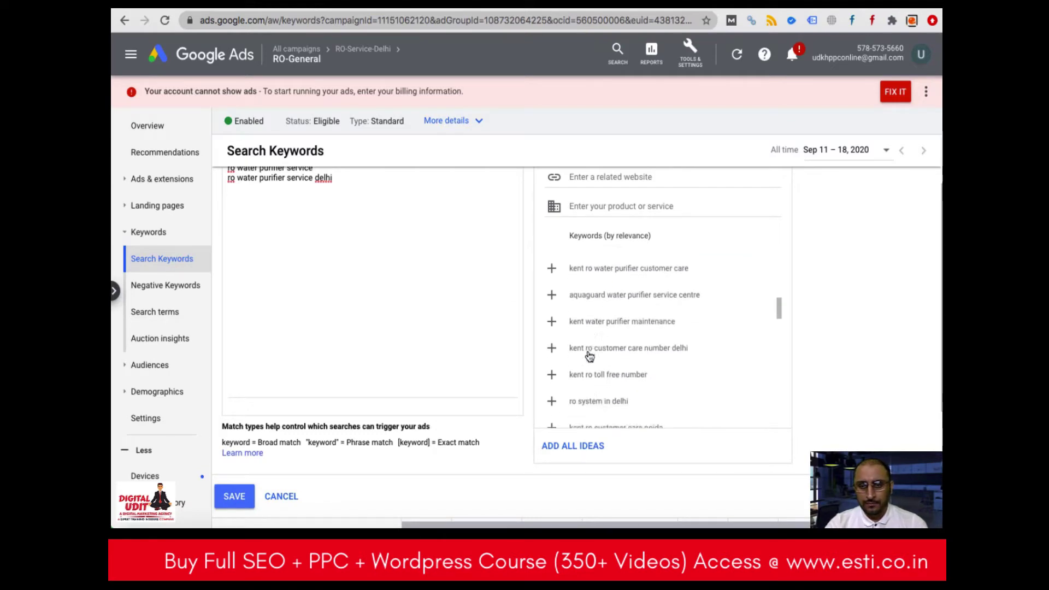
scroll(590, 356, down, 4)
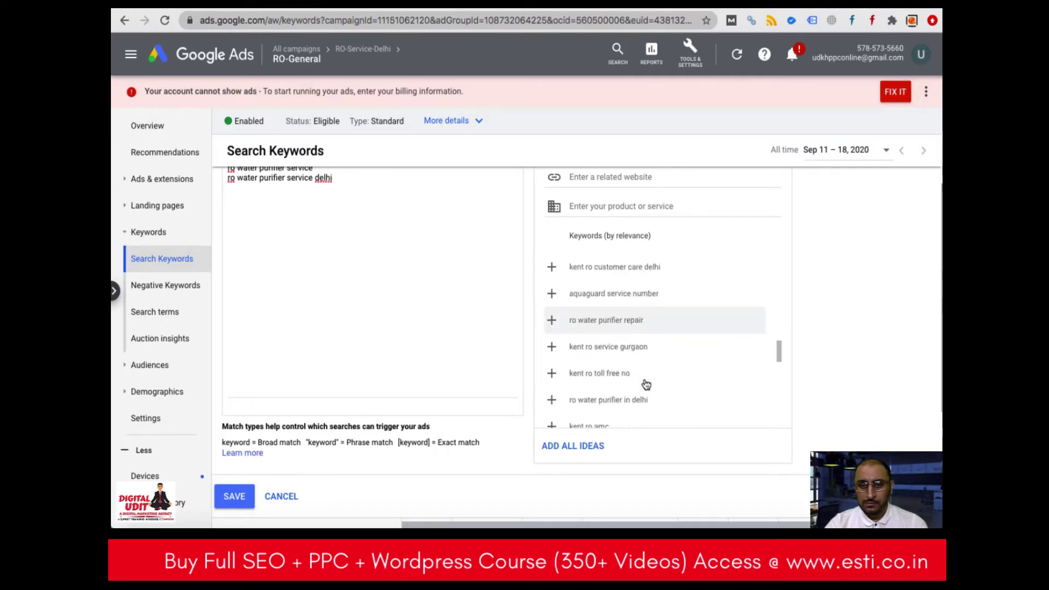
click(551, 322)
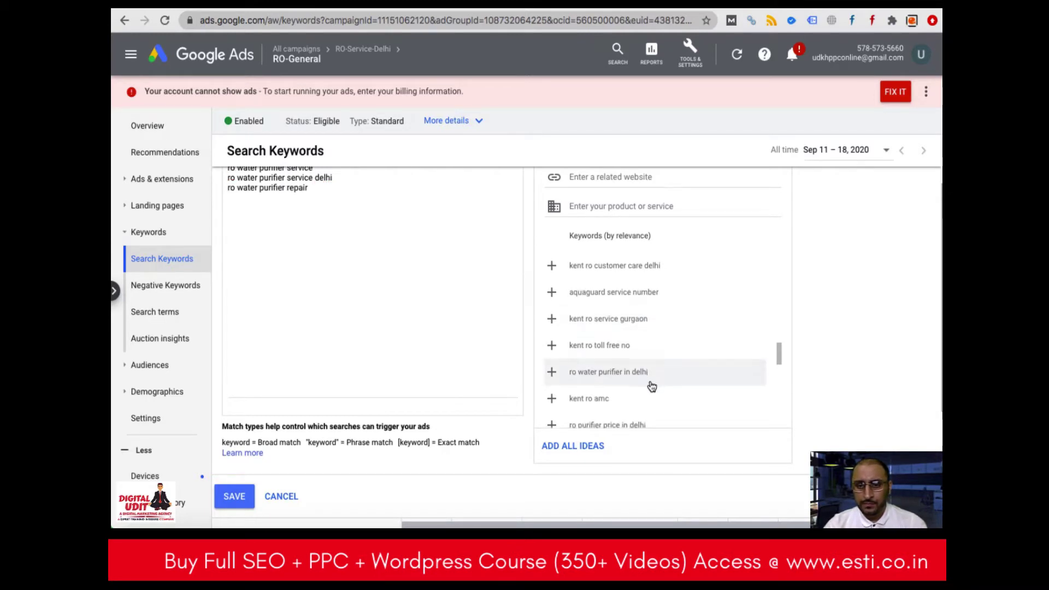
Add the suggested keywords "ro purifier service" and "ro service center" to the keyword list.
scroll(651, 382, down, 1)
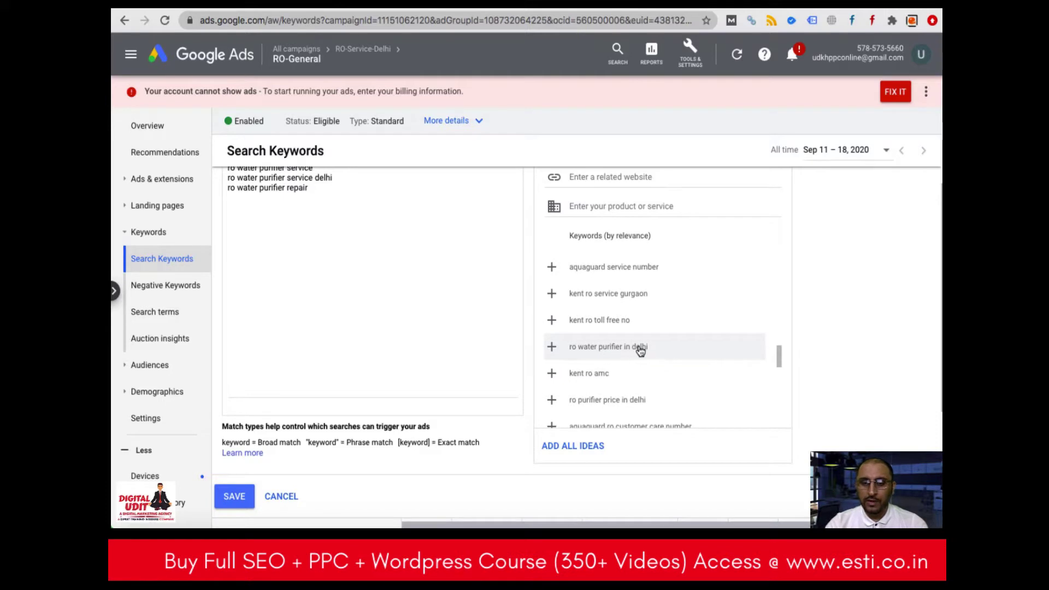
scroll(647, 382, down, 2)
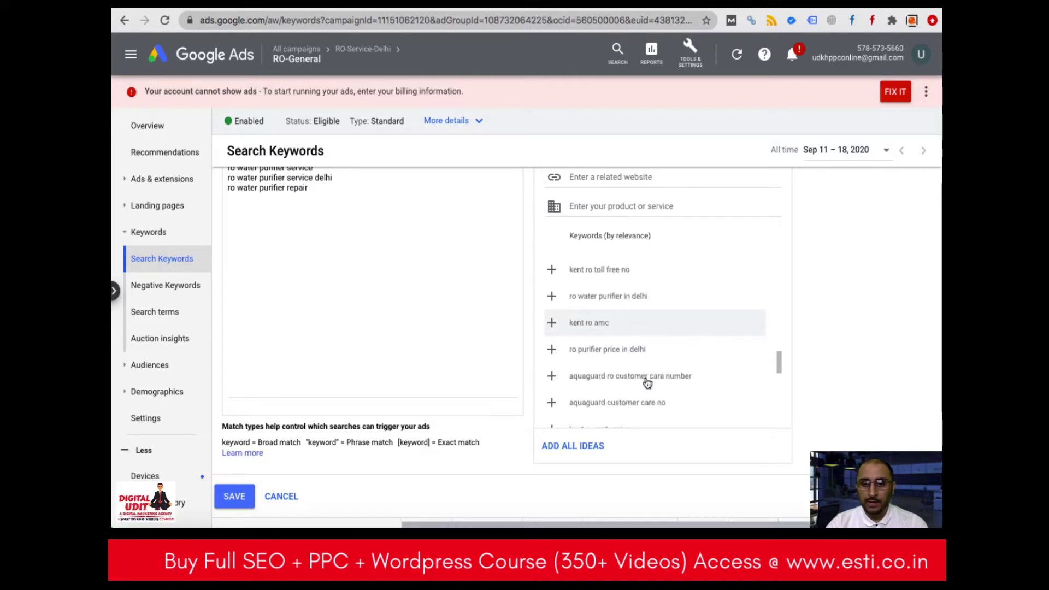
scroll(647, 382, down, 3)
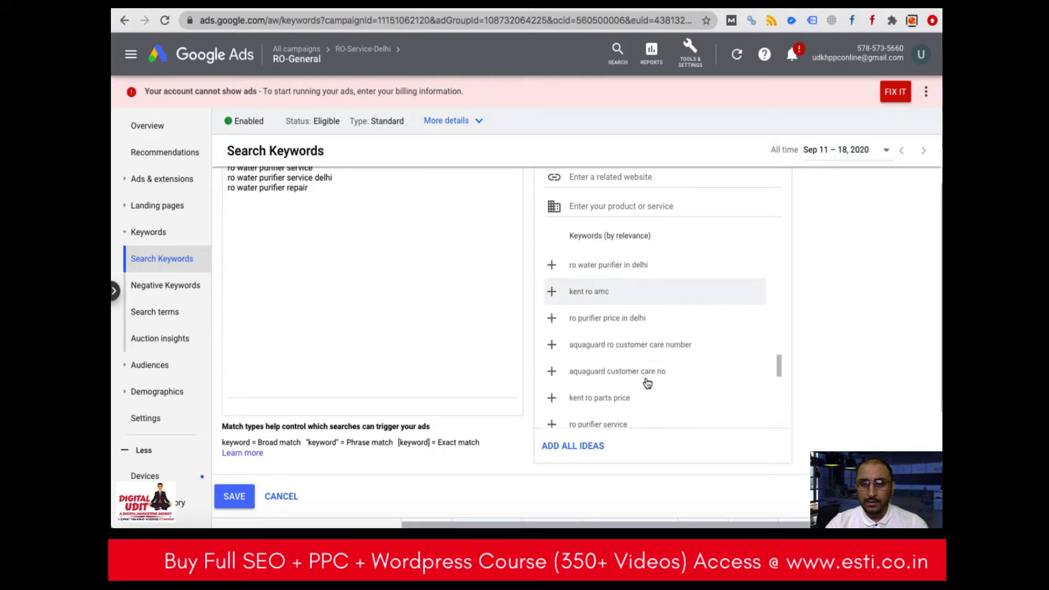
scroll(647, 383, down, 1)
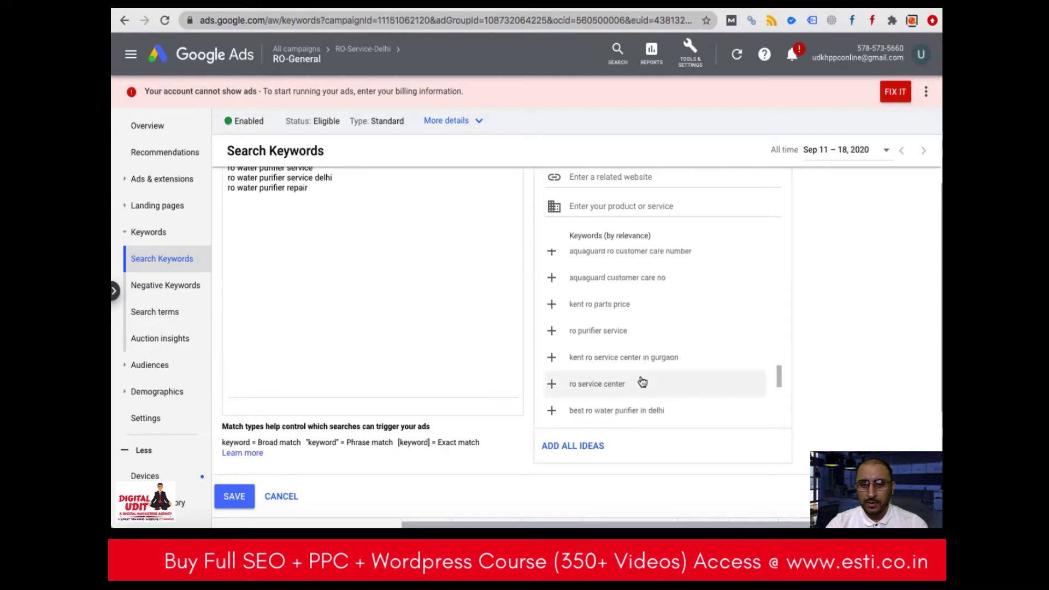
click(551, 332)
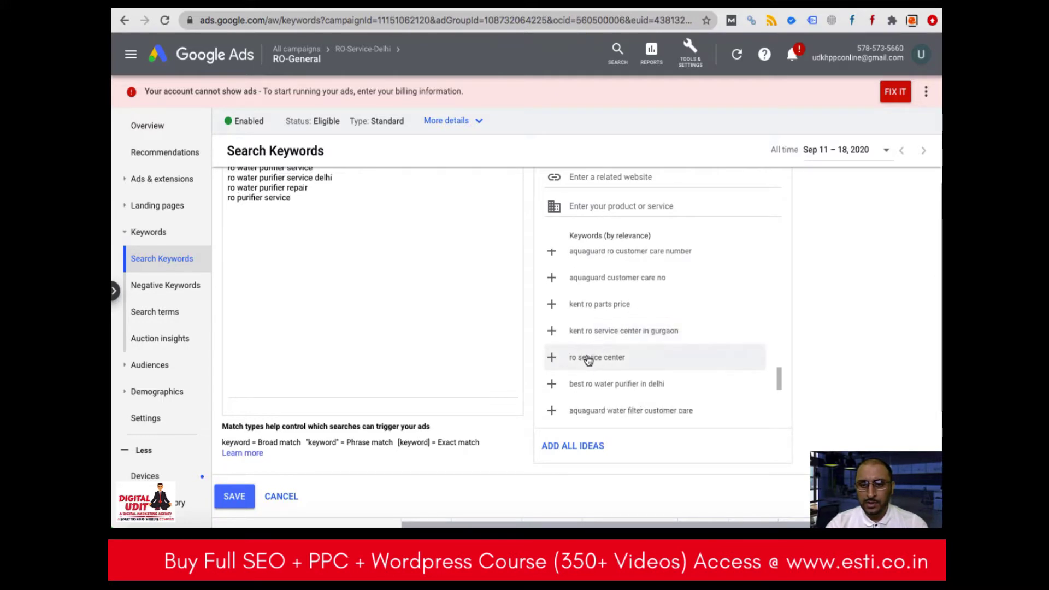
click(552, 358)
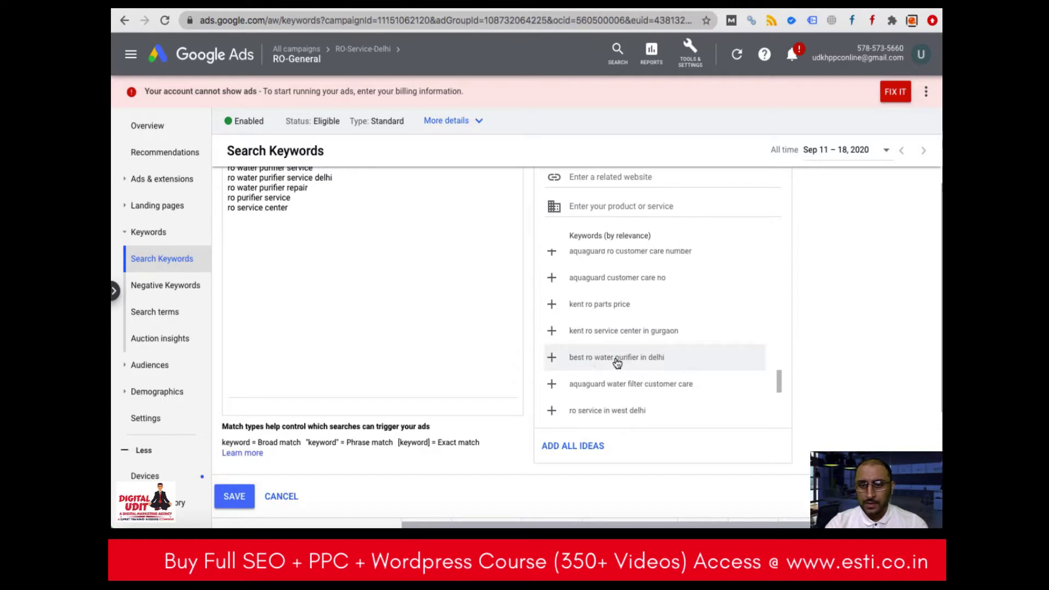
scroll(640, 368, down, 3)
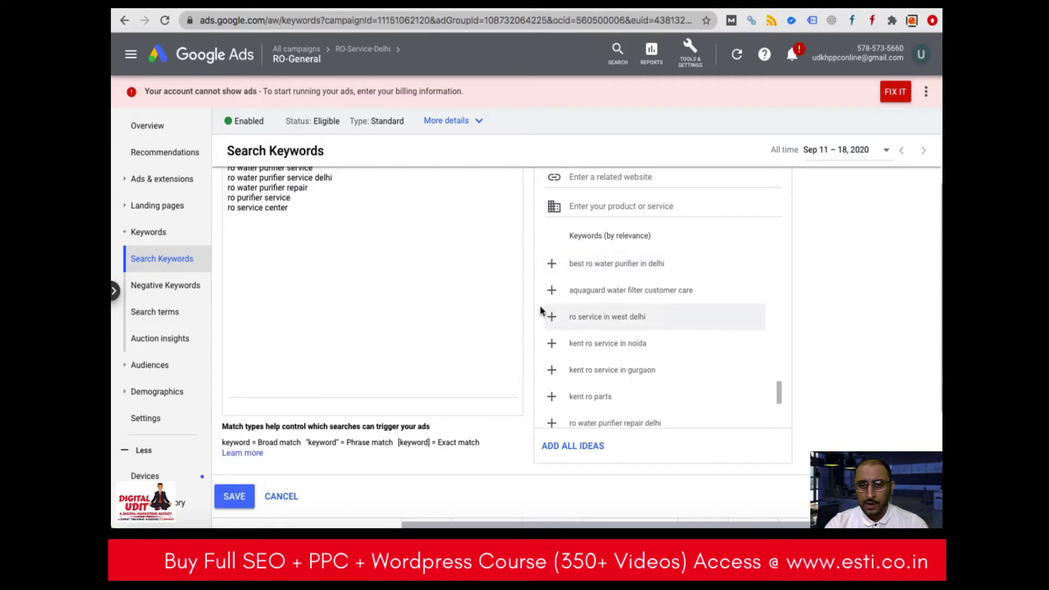
Add the suggested keywords "ro service in west delhi", "ro service center in delhi" and "ro water purifier repair delhi" to the keyword list.
click(551, 318)
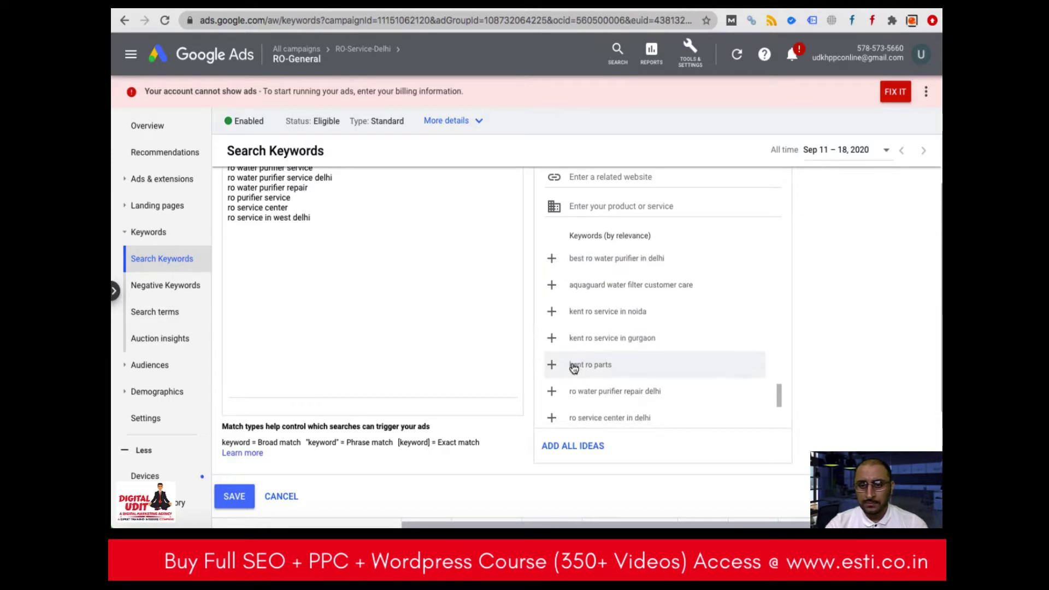
scroll(571, 364, down, 2)
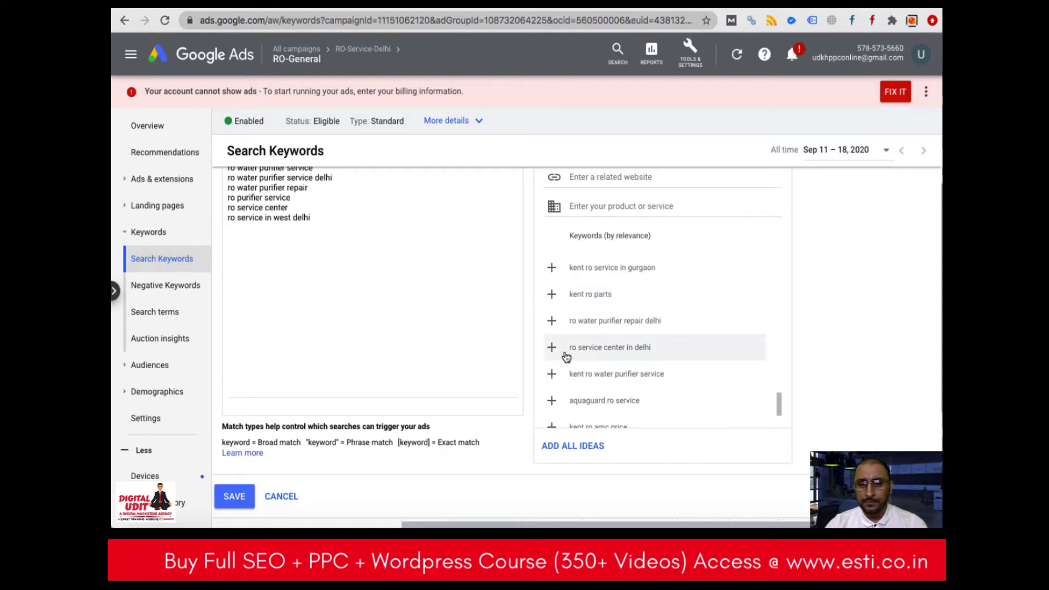
click(551, 348)
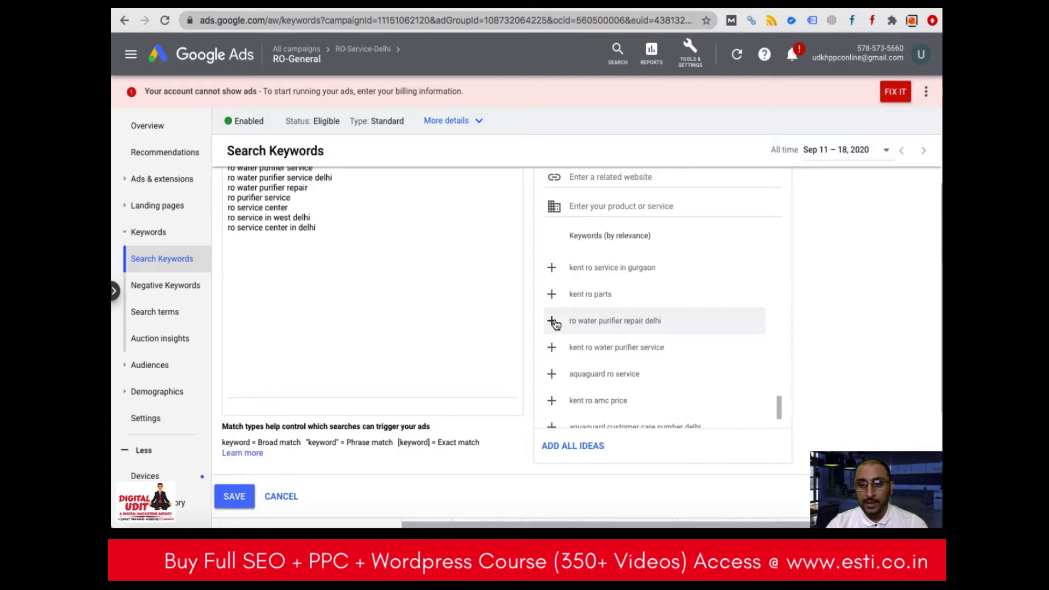
click(552, 322)
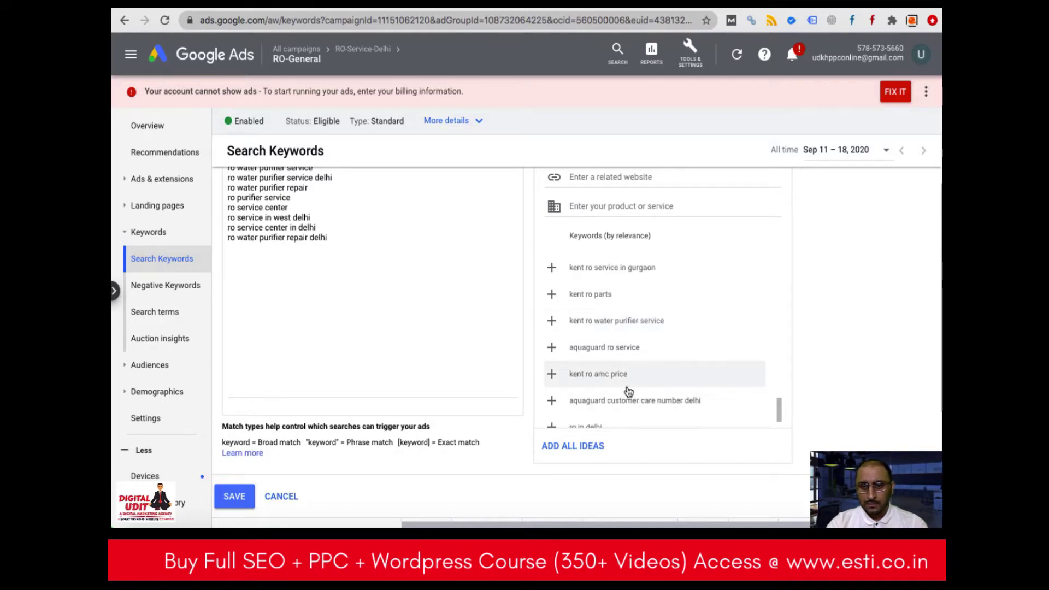
Load more keyword ideas and add the suggestion "water purifier service in delhi" to the keyword list.
scroll(658, 392, down, 3)
click(661, 378)
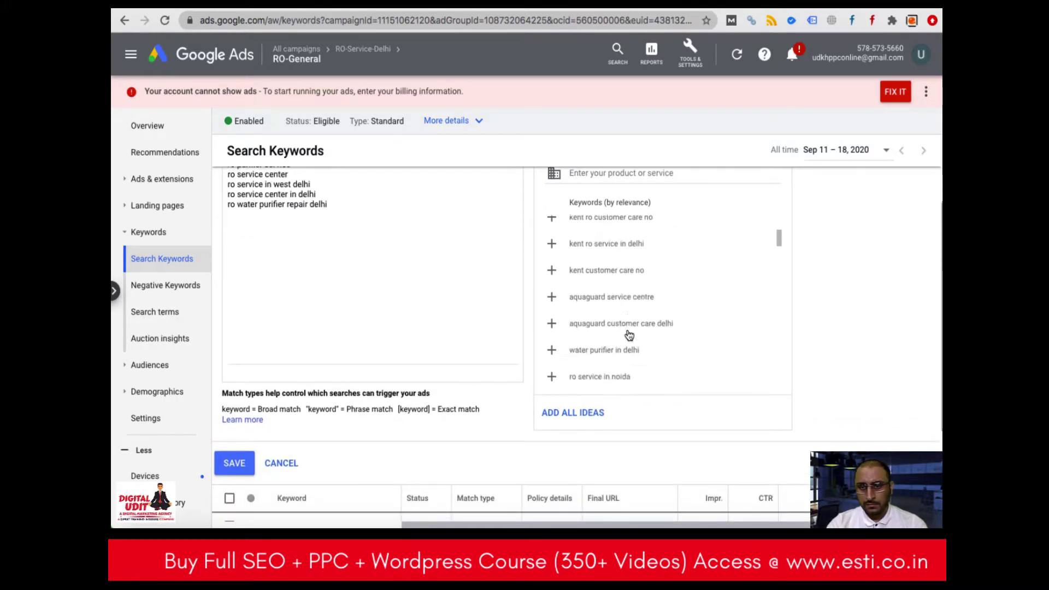
scroll(629, 334, down, 5)
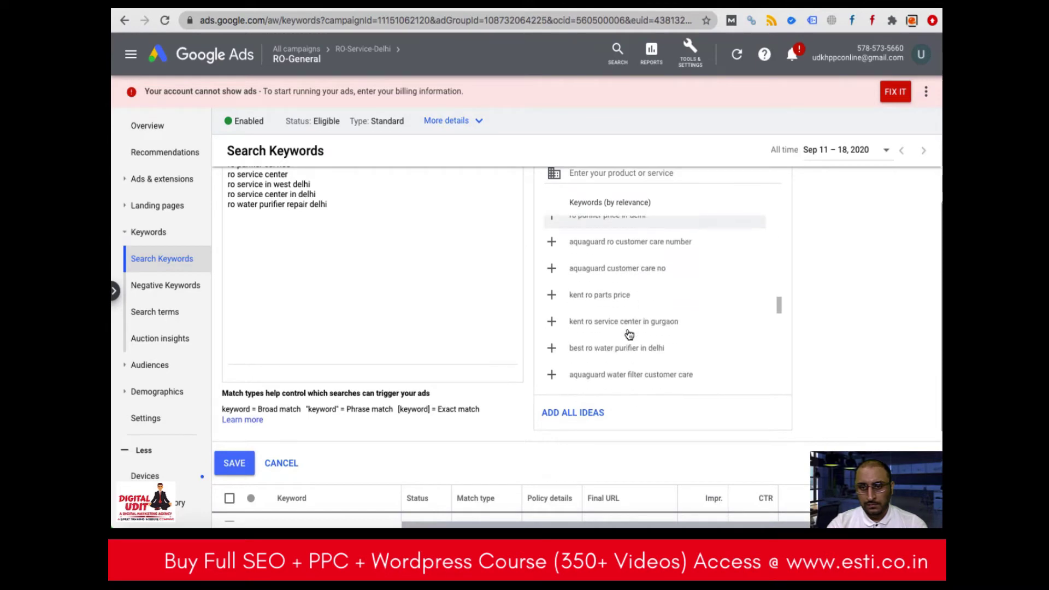
scroll(626, 335, down, 10)
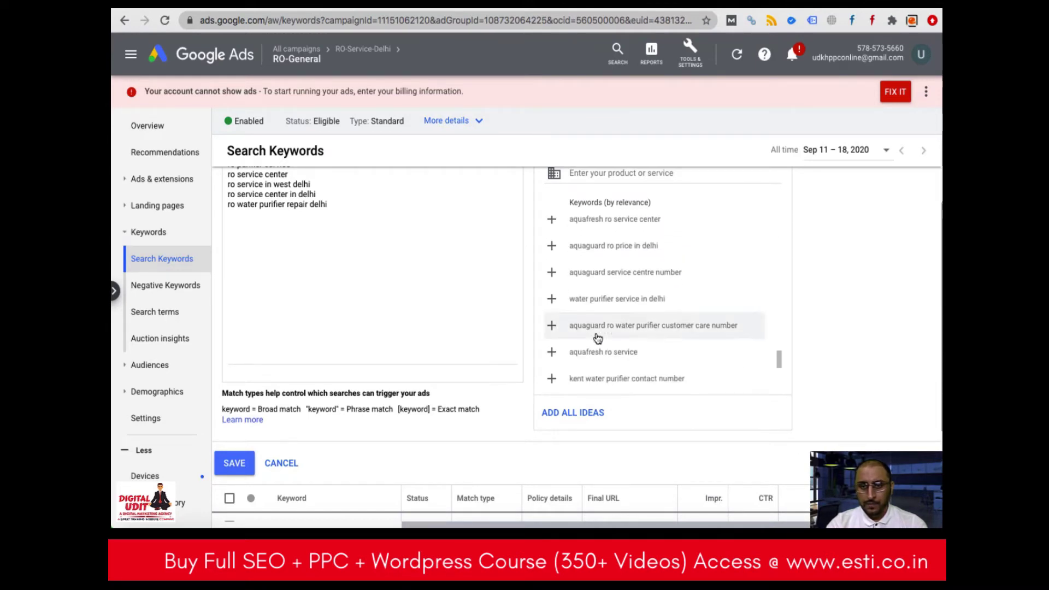
click(551, 299)
Add the suggested keywords "ro service in south delhi", "ro service in east delhi" and "water purifier service center" to the keyword list.
scroll(593, 339, down, 4)
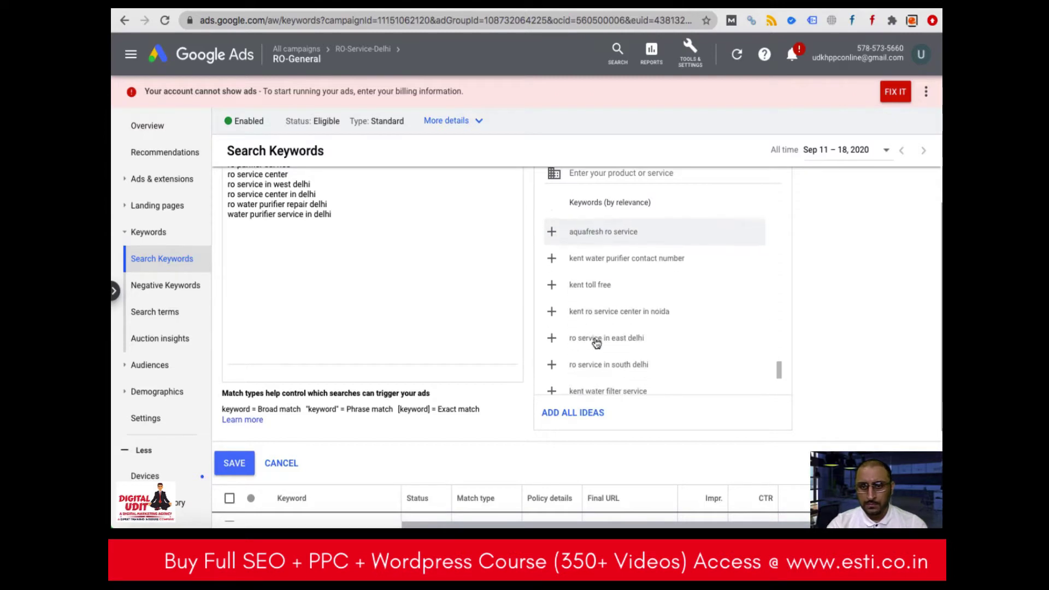
click(551, 305)
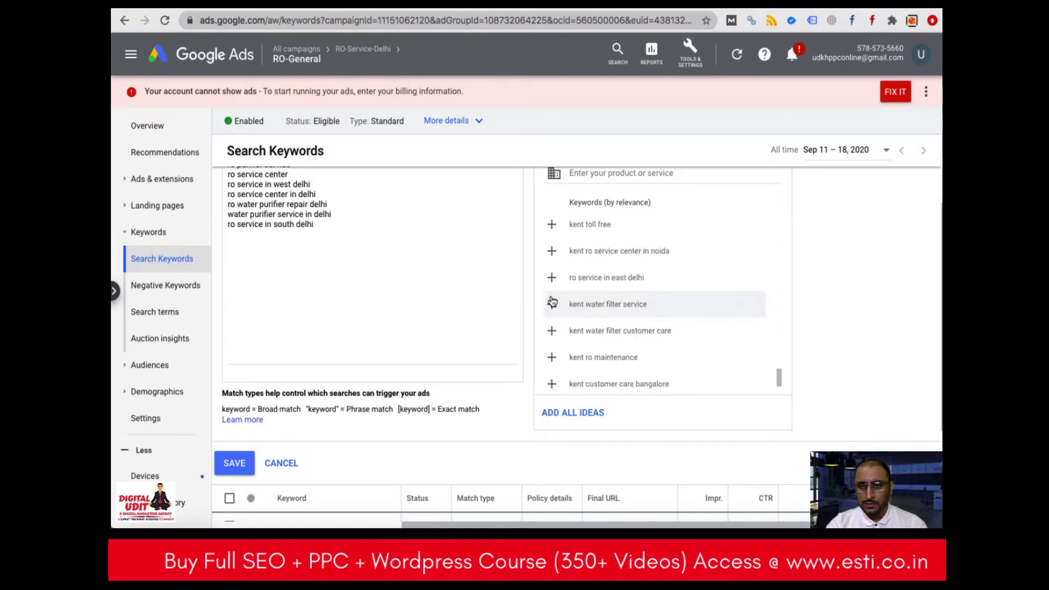
click(552, 278)
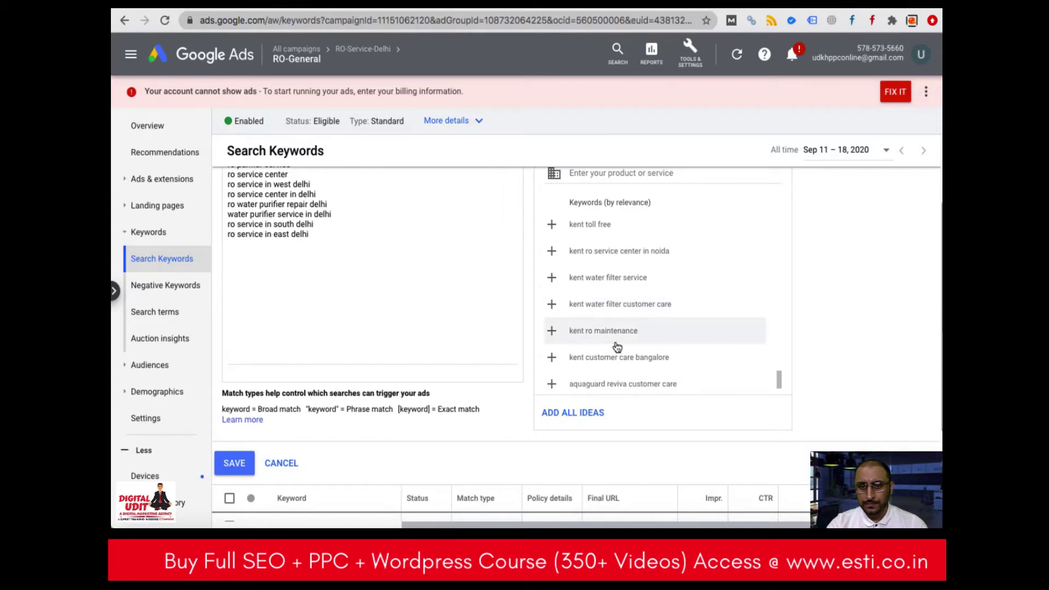
scroll(590, 328, down, 2)
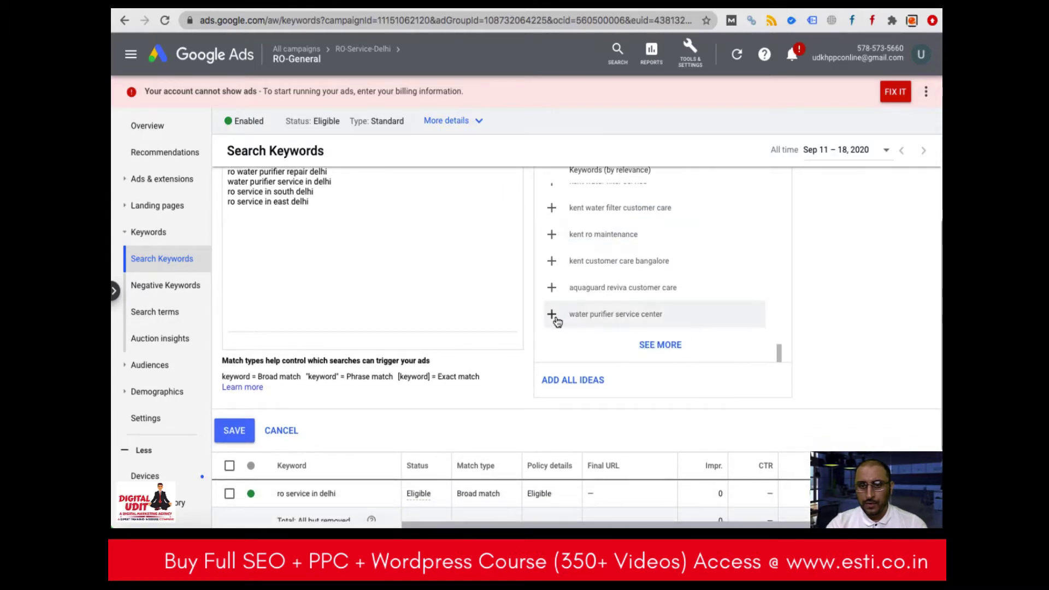
click(553, 315)
Load more keyword ideas and add the suggestion "ro system service" to the keyword list.
click(660, 345)
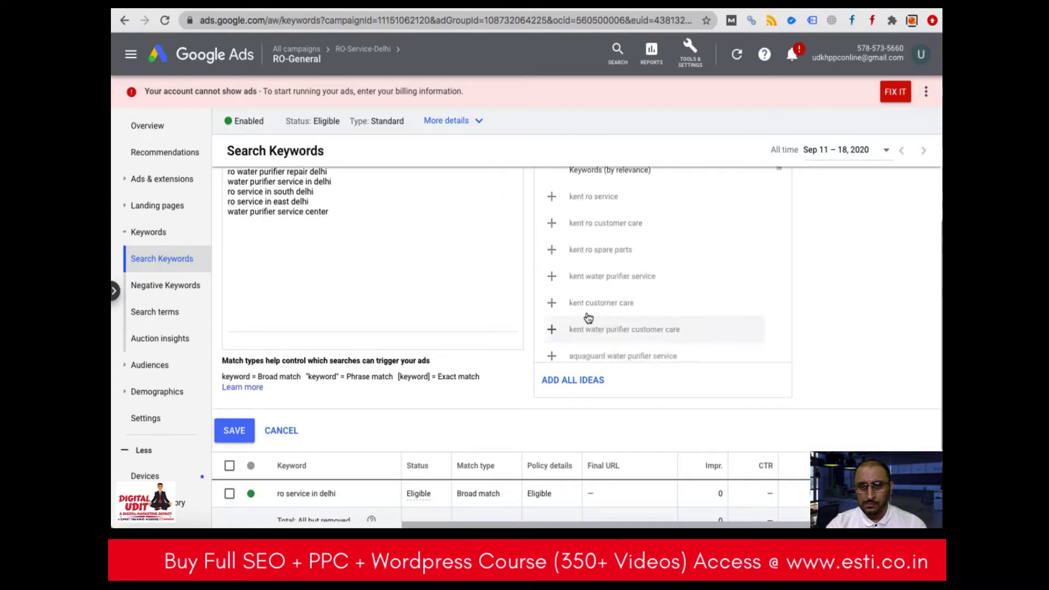
scroll(589, 318, down, 5)
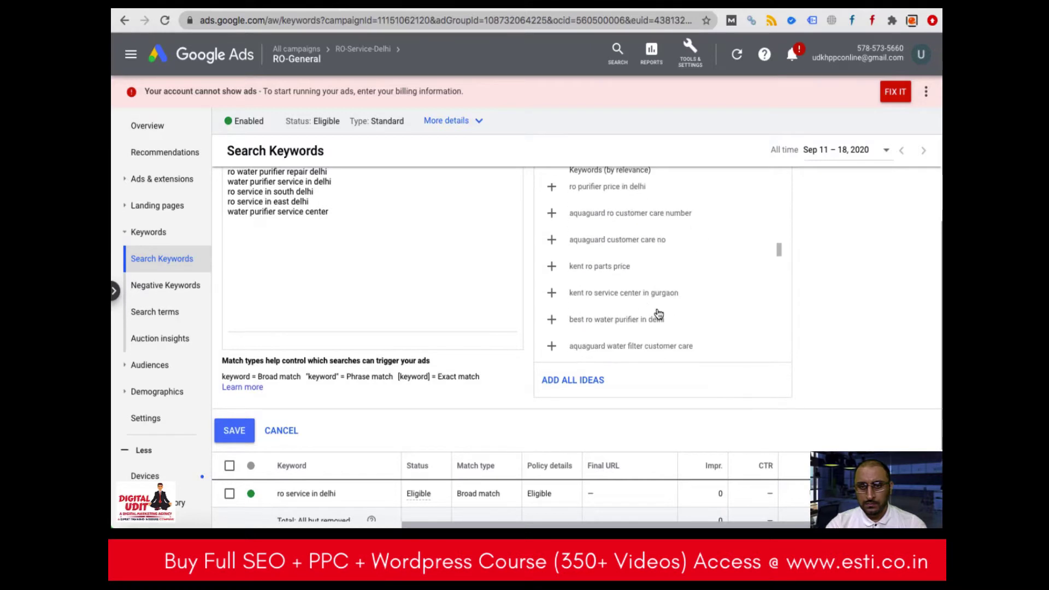
scroll(658, 313, down, 10)
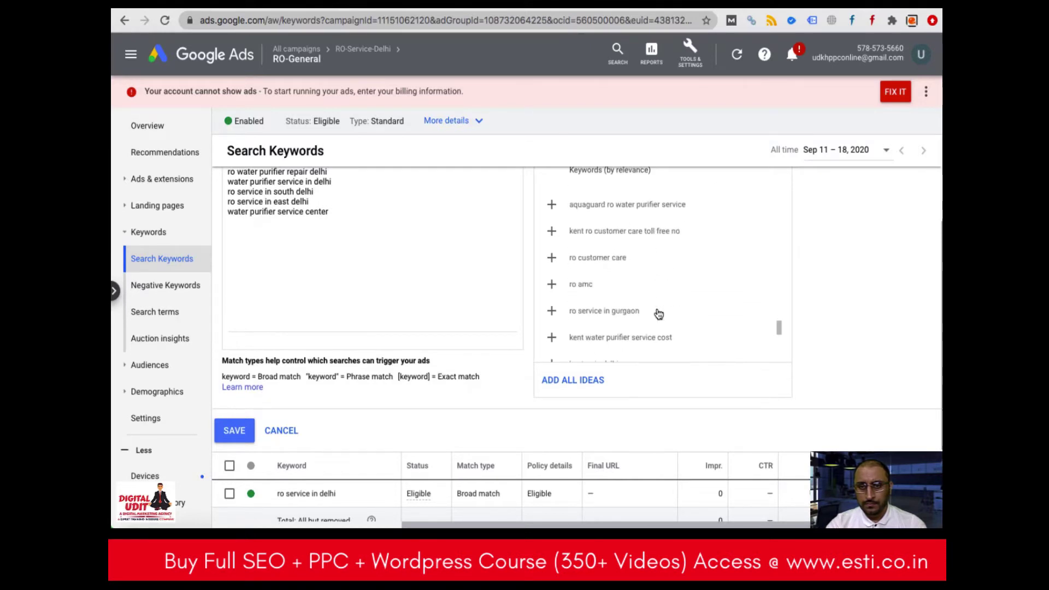
scroll(659, 311, up, 2)
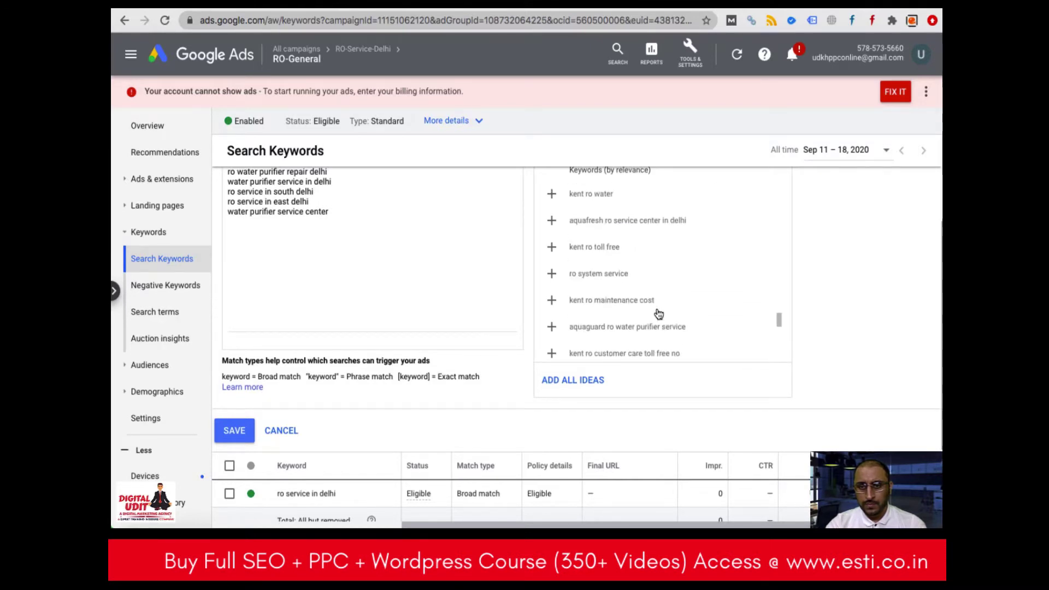
click(552, 275)
Add the suggested keywords "ro servicing" and "ro system repair" to the keyword list.
scroll(649, 305, up, 3)
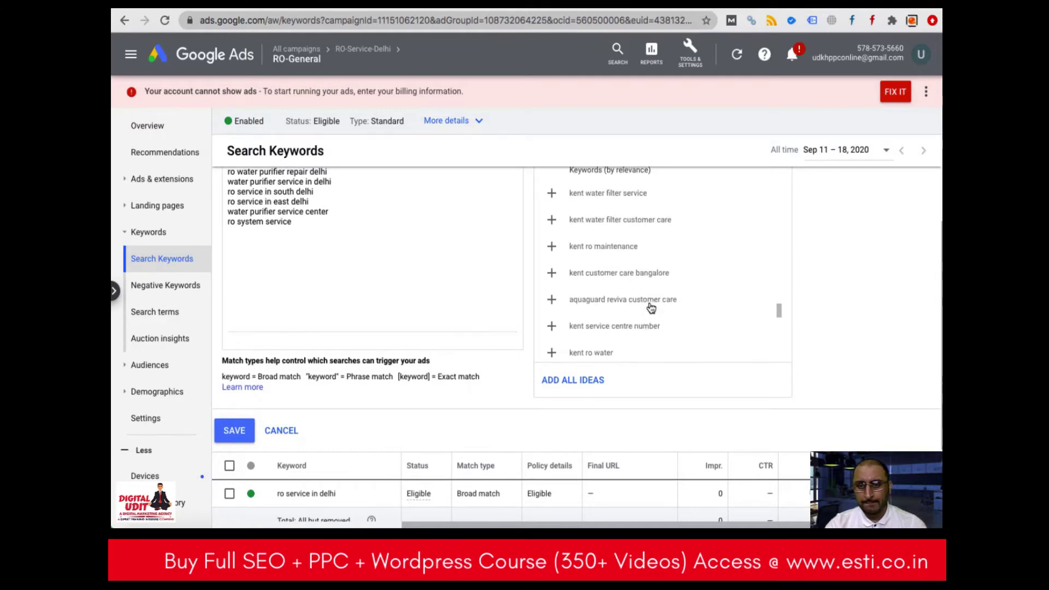
scroll(651, 308, down, 5)
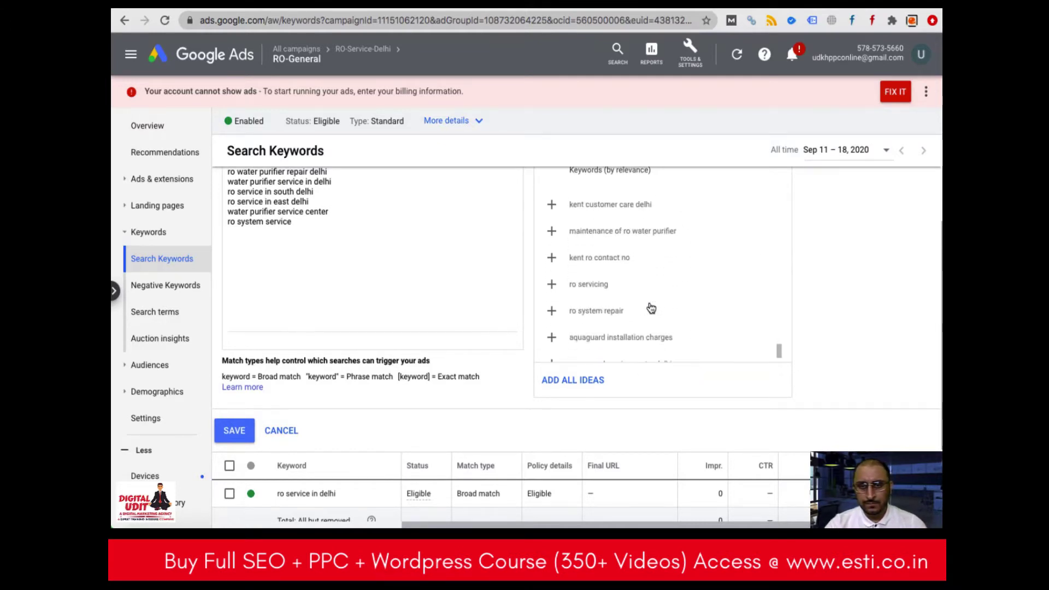
scroll(651, 307, down, 1)
click(551, 269)
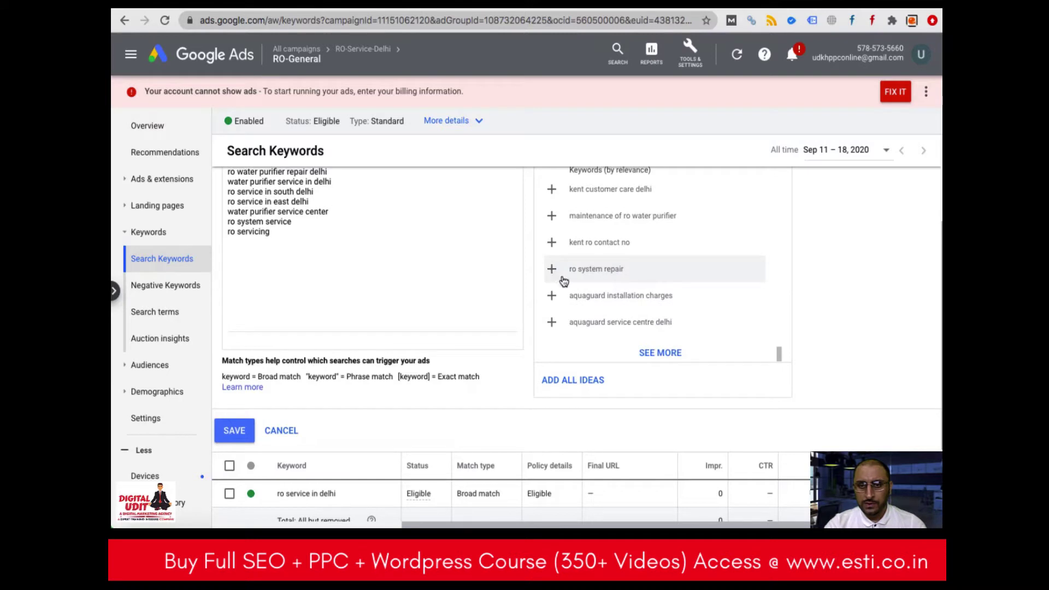
click(552, 269)
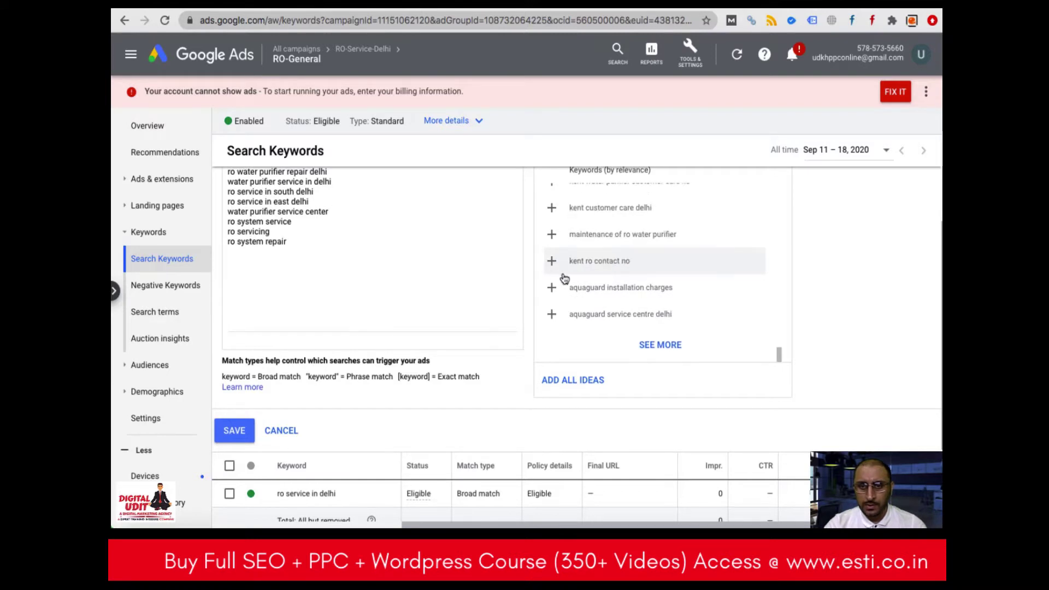
Load more keyword ideas and add "amc for ro water purifier" and "amc water filter" to the keyword list.
scroll(613, 254, down, 6)
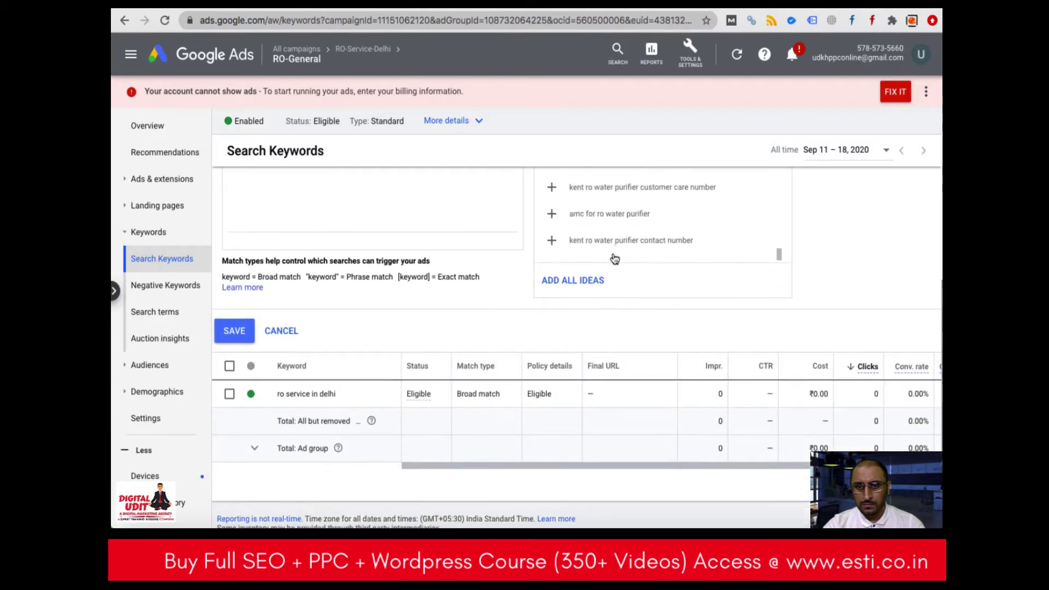
scroll(770, 283, up, 2)
click(552, 296)
scroll(552, 264, up, 2)
click(552, 263)
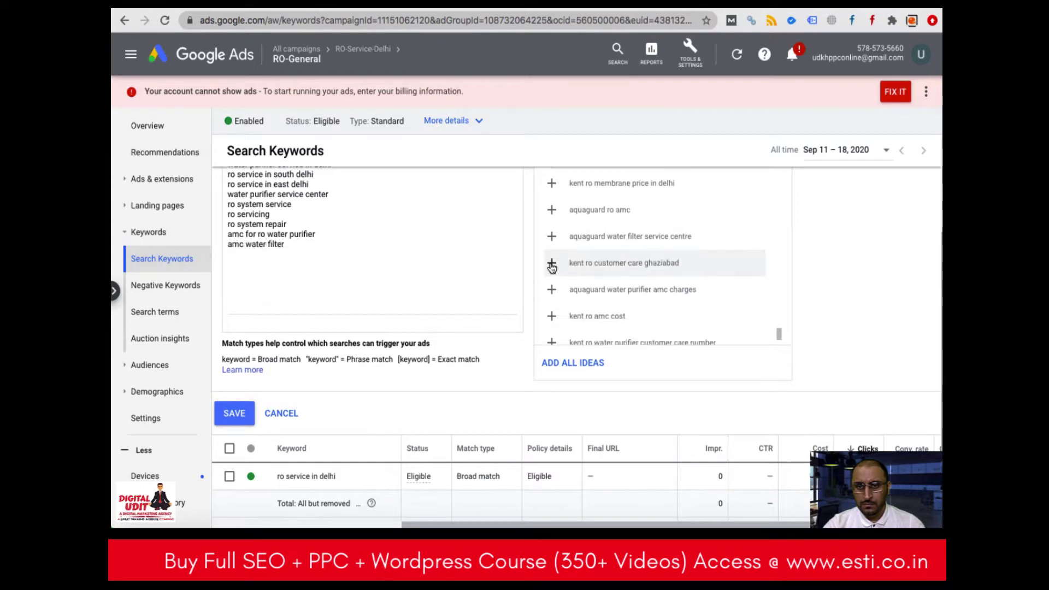
Add the suggested keywords "water purifier repair in delhi" and "water purifier amc" to the keyword list.
scroll(637, 274, up, 3)
click(551, 262)
scroll(549, 264, up, 2)
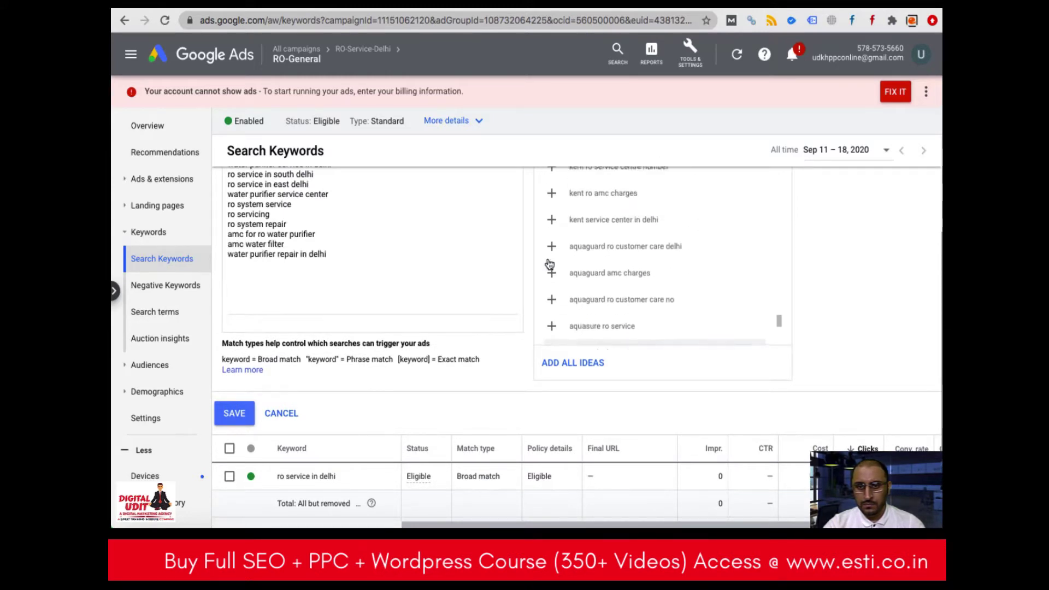
scroll(549, 264, up, 2)
click(550, 264)
Add the suggested keywords "maintenance of ro water purifier" and "ro amc charges" to the keyword list.
scroll(568, 256, up, 3)
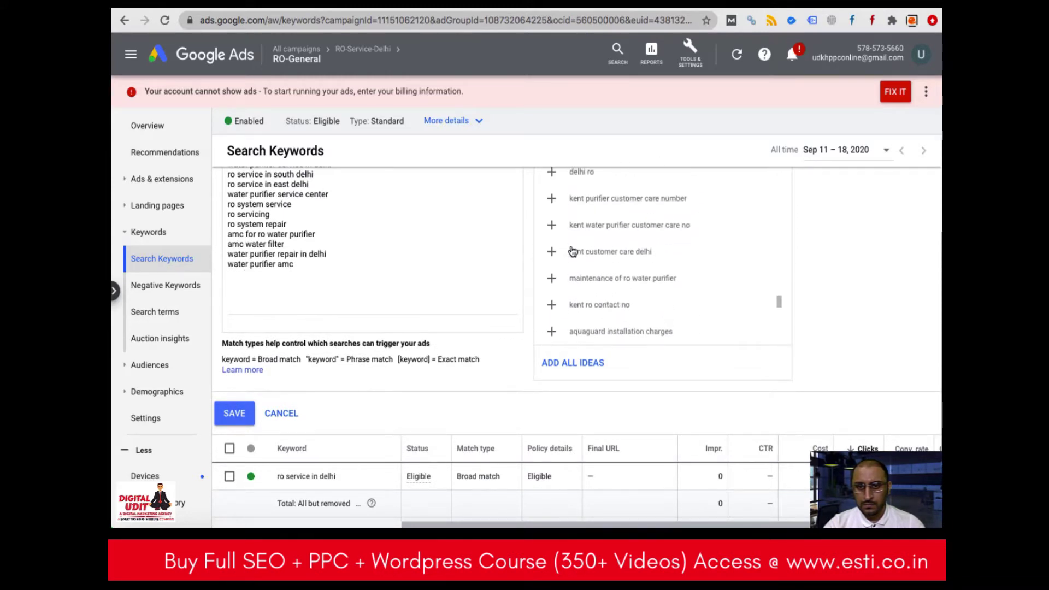
click(552, 278)
scroll(568, 262, up, 3)
click(552, 266)
scroll(573, 267, up, 3)
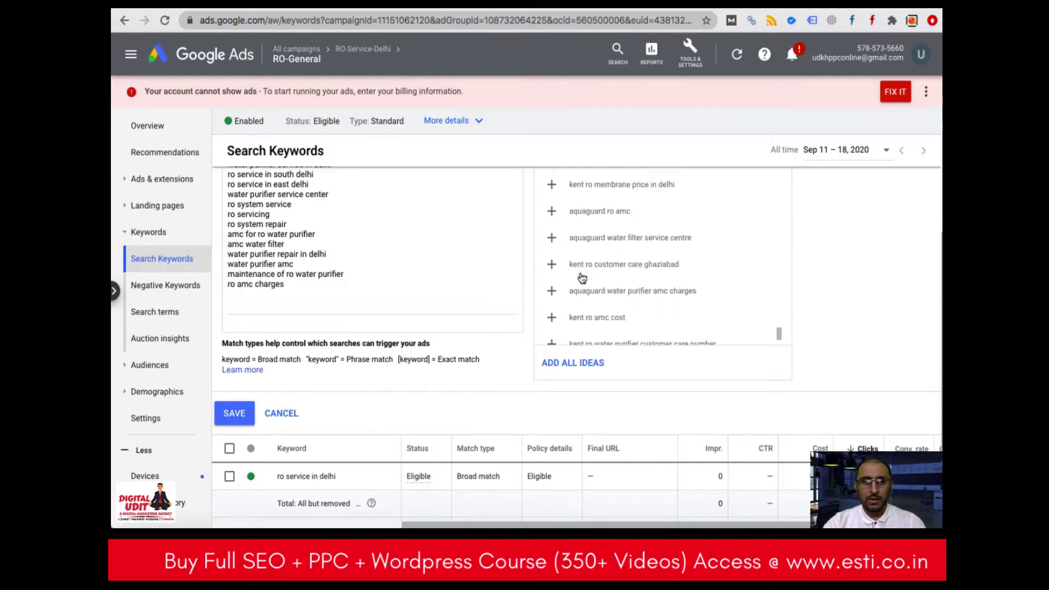
Insert two blank lines above "ro service" in the keyword list and enter the keyword "+ro +service +delhi" on the first line.
scroll(344, 321, up, 5)
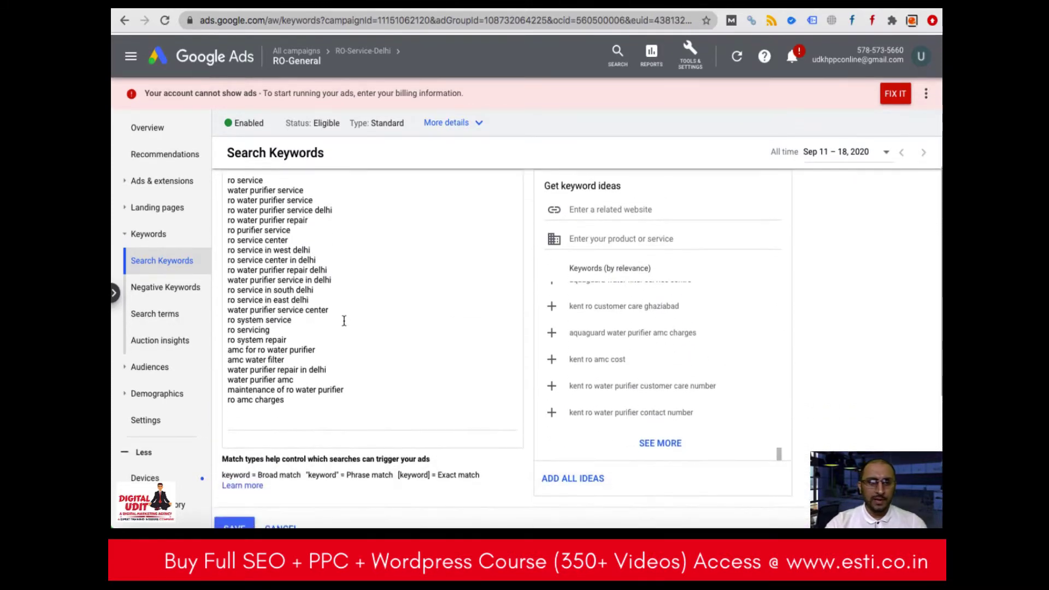
scroll(344, 320, up, 2)
click(252, 293)
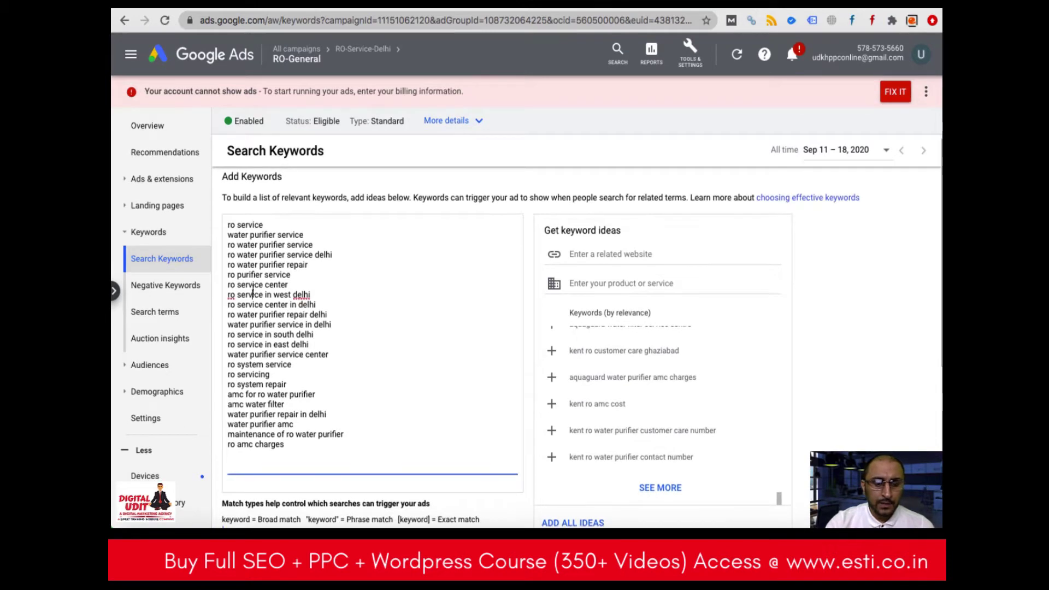
scroll(252, 292, up, 1)
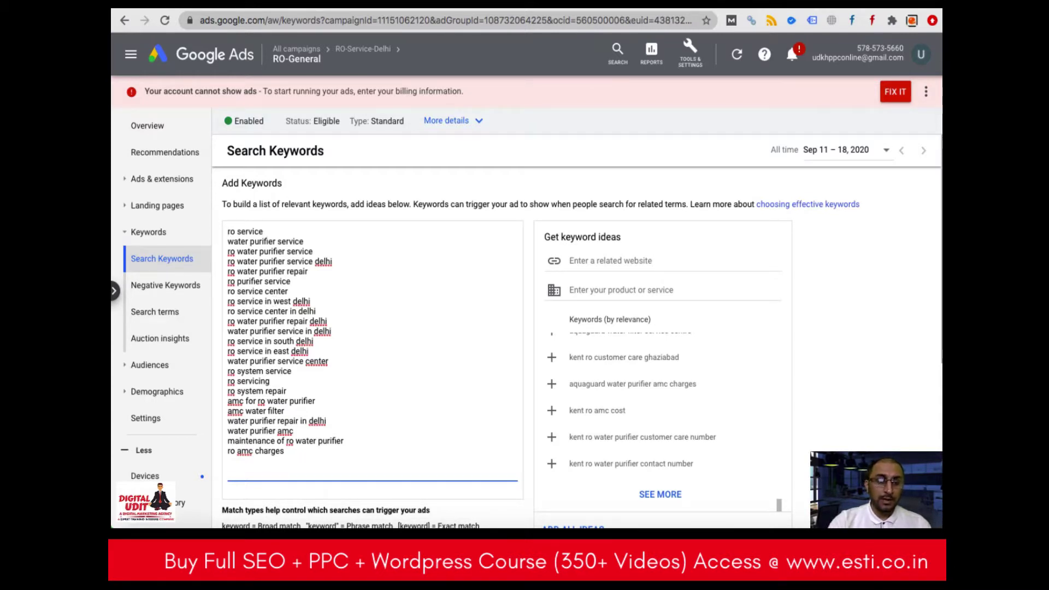
click(227, 231)
key(Return)
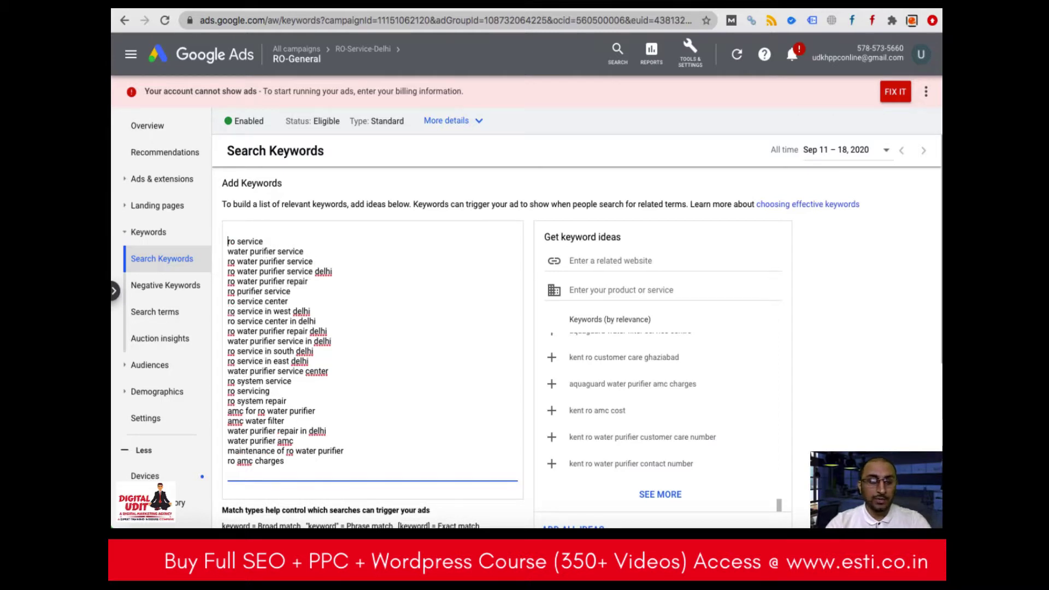
key(Return)
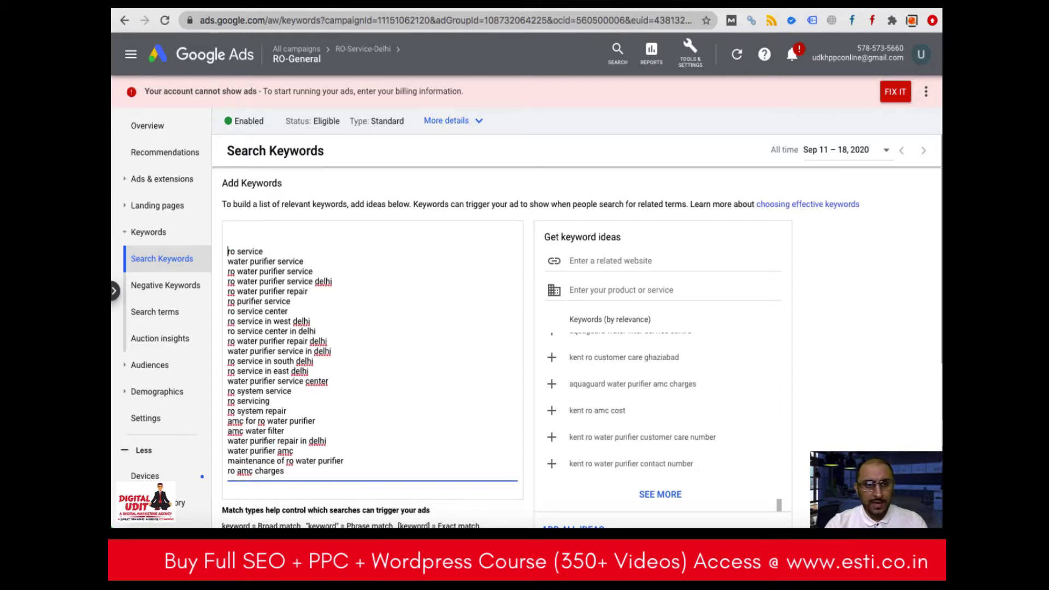
click(228, 231)
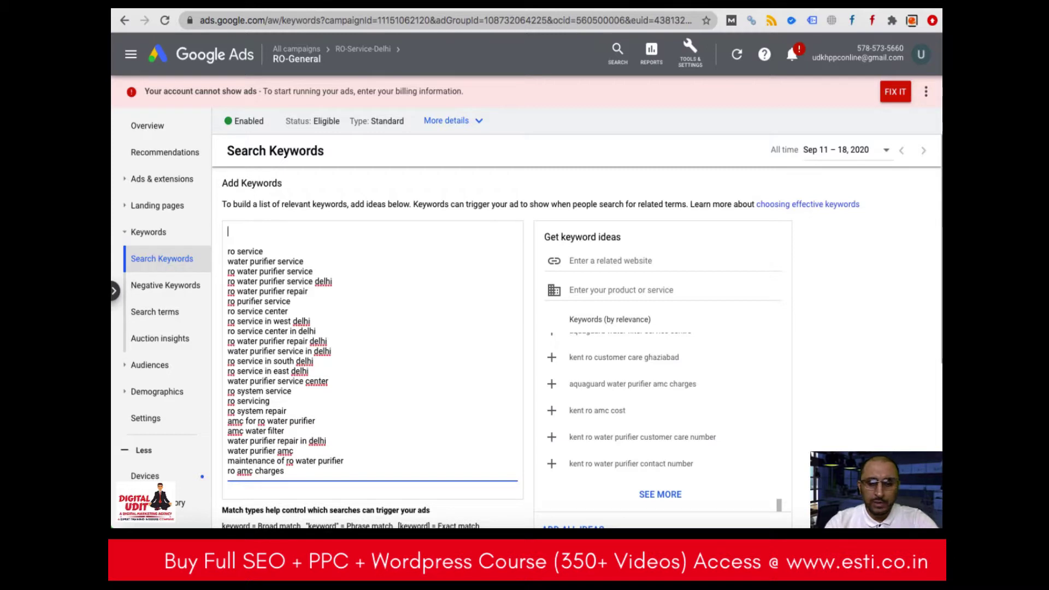
text(+ro)
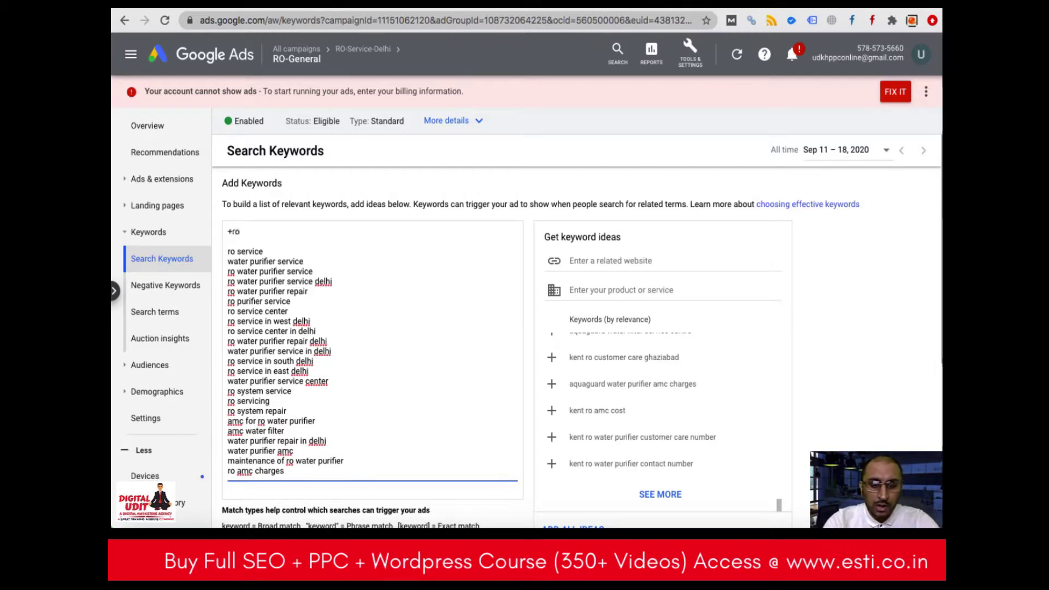
text( +ser)
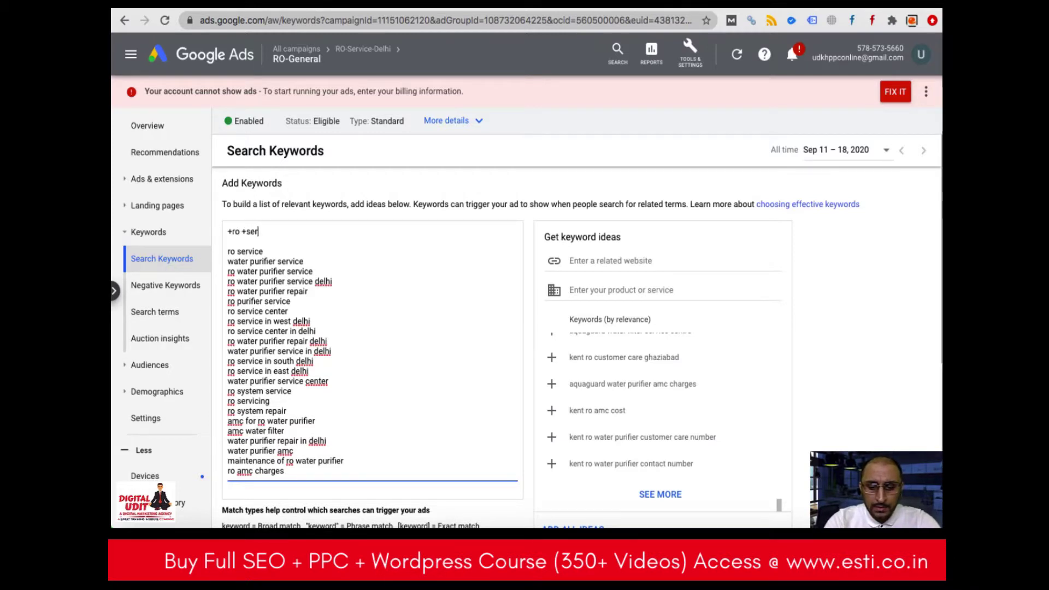
text(vice +delhi)
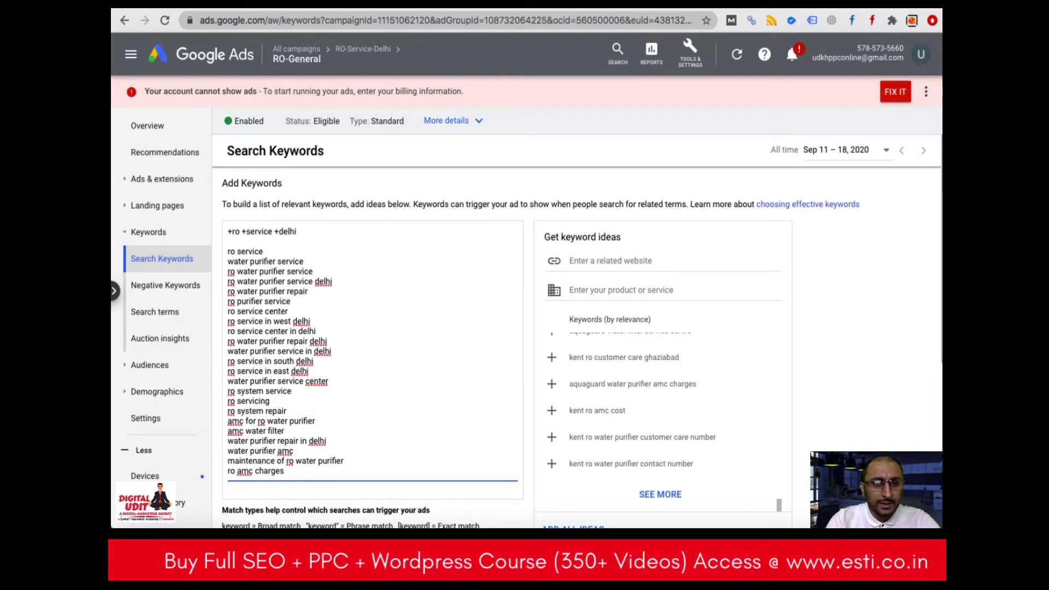
Enter the keyword "+water +purifier +delhi" on a new line below "+ro +service +delhi".
key(Return)
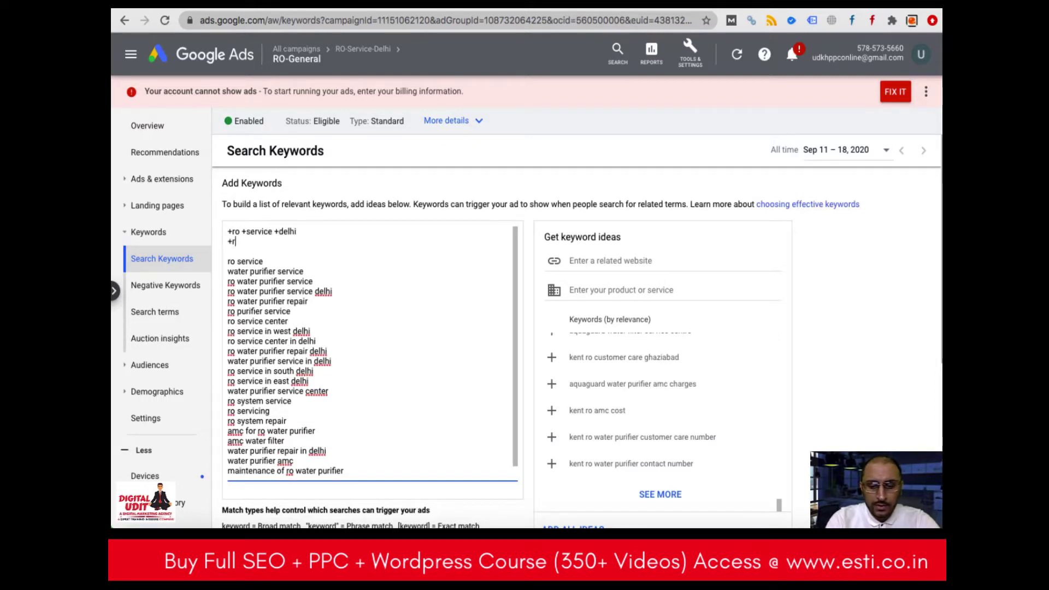
text(+wa)
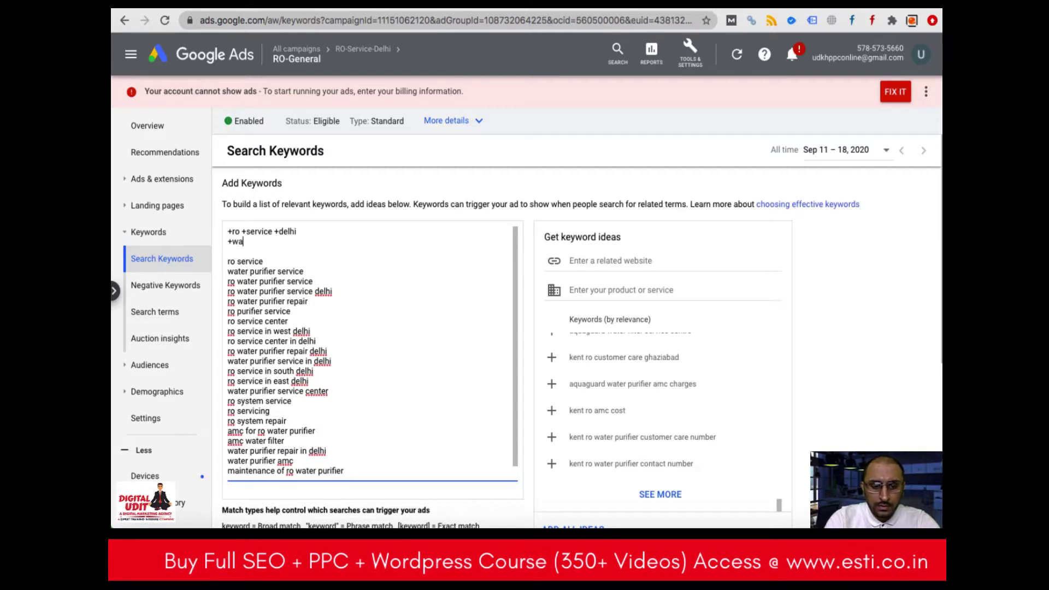
text(ter )
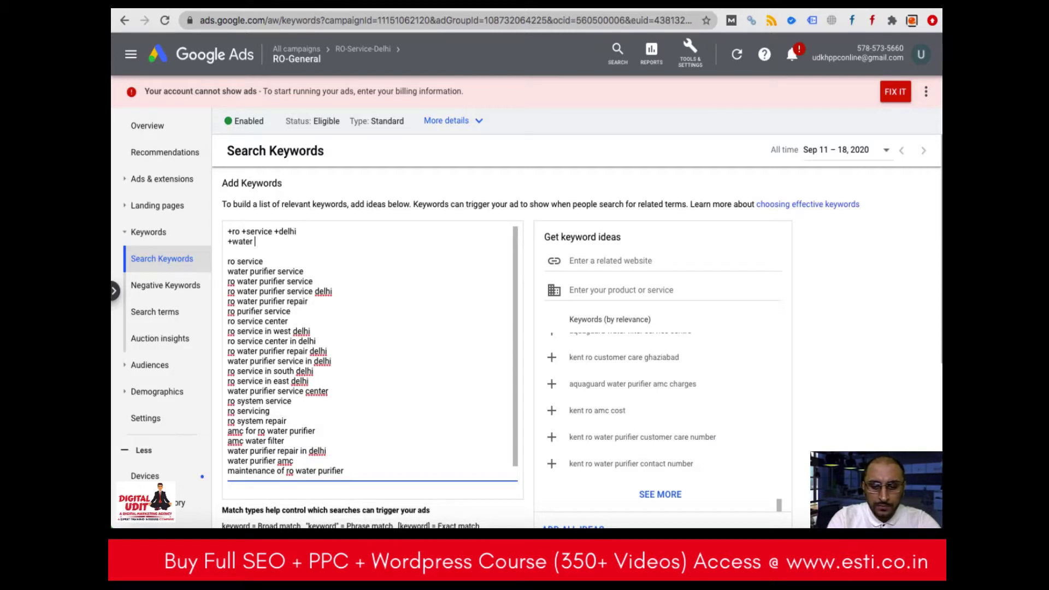
text(+purifie)
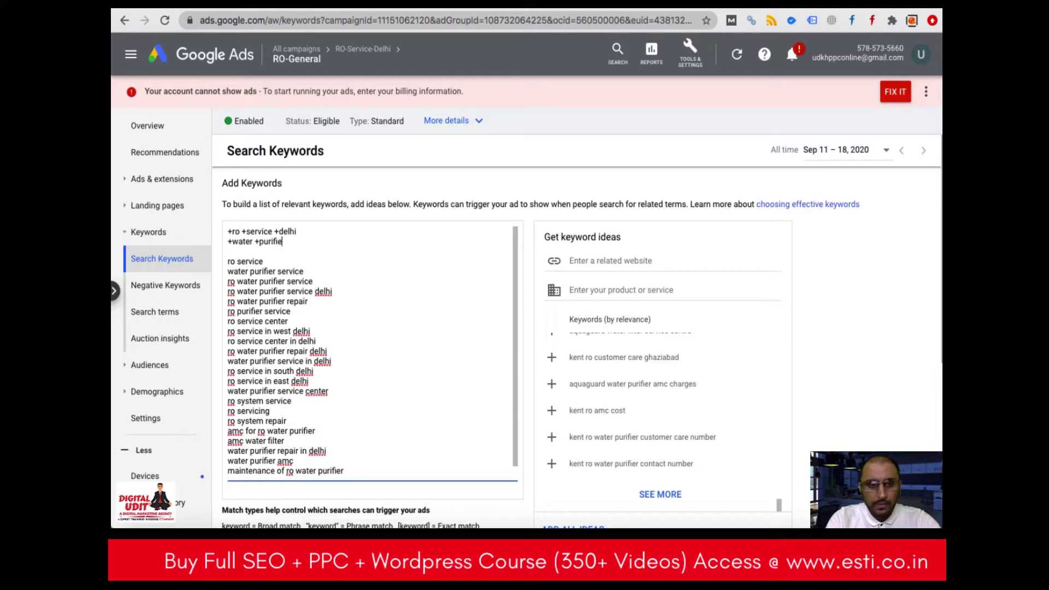
text(r +delhi)
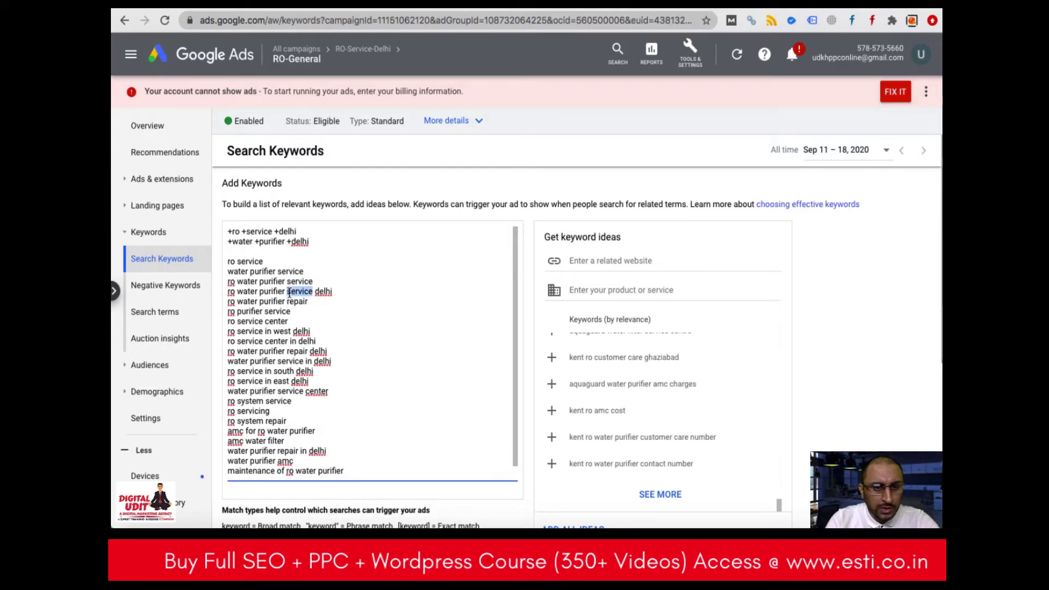
Delete the keywords "ro water purifier service delhi", "ro service in west delhi" and "ro service center in delhi" from the list.
triple_click(290, 293)
key(BackSpace)
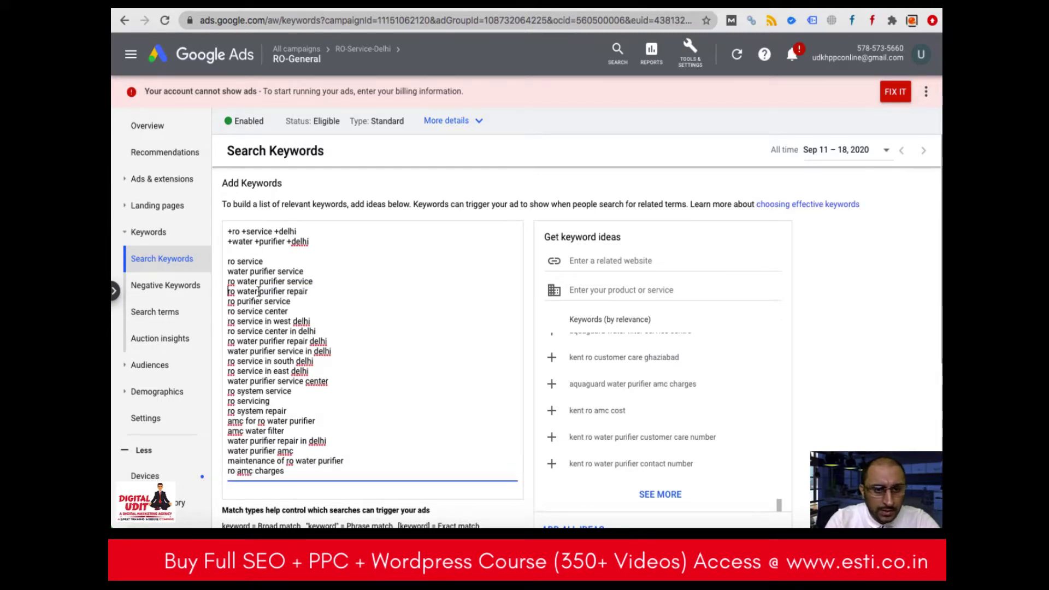
double_click(276, 324)
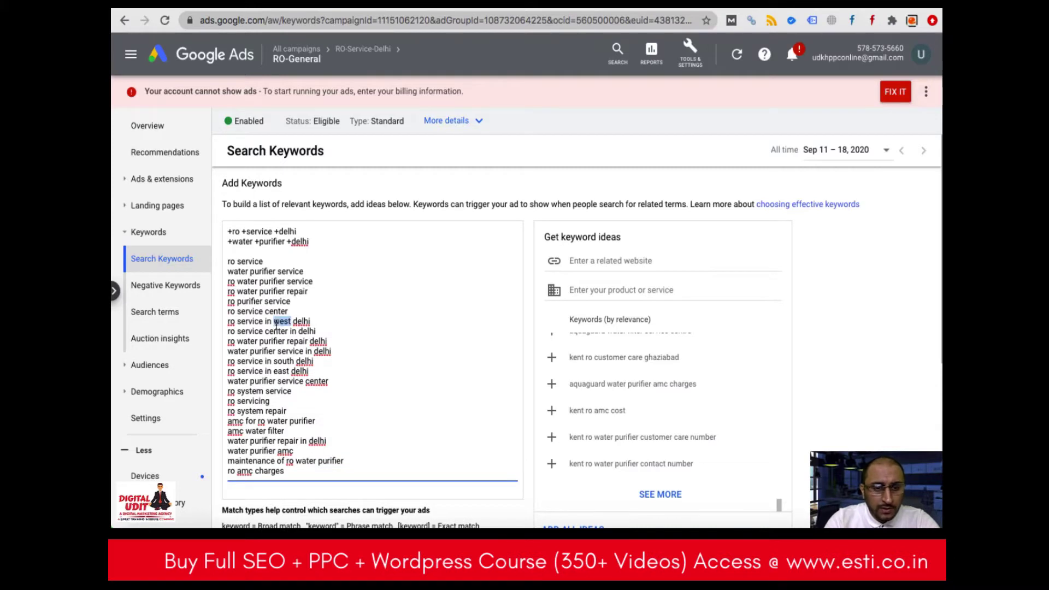
triple_click(276, 324)
key(BackSpace)
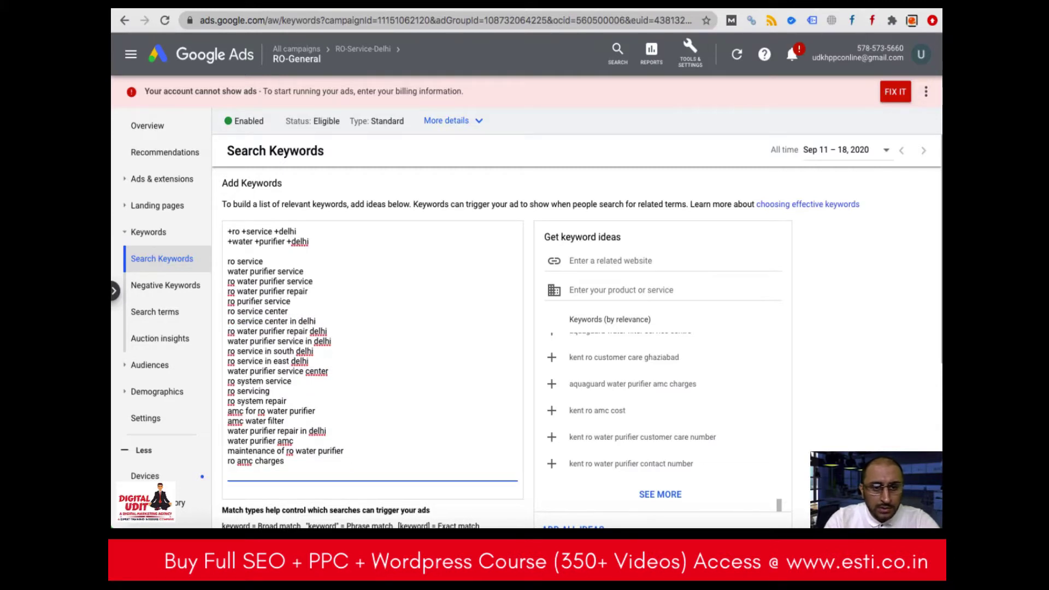
triple_click(276, 324)
key(BackSpace)
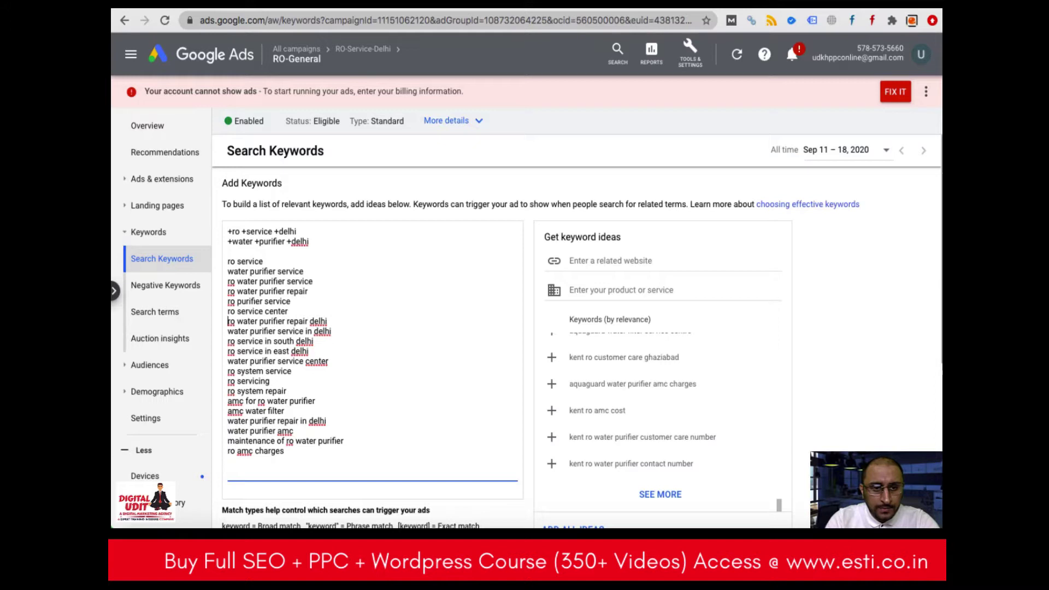
Delete the keywords "ro service in south delhi", "ro service in east delhi" and "water purifier service in delhi" from the list.
triple_click(276, 341)
key(BackSpace)
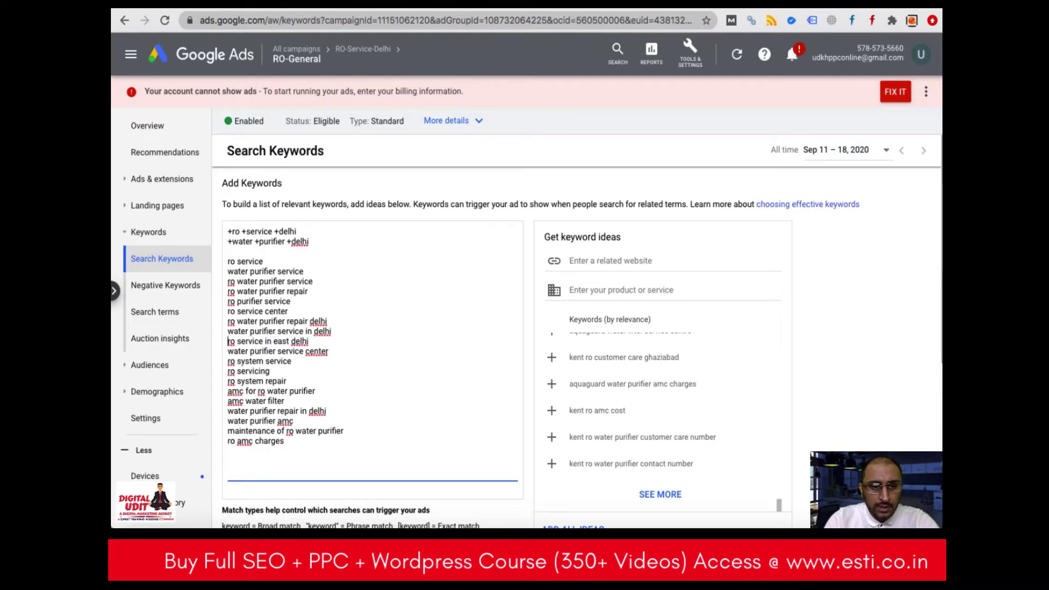
triple_click(277, 341)
key(BackSpace)
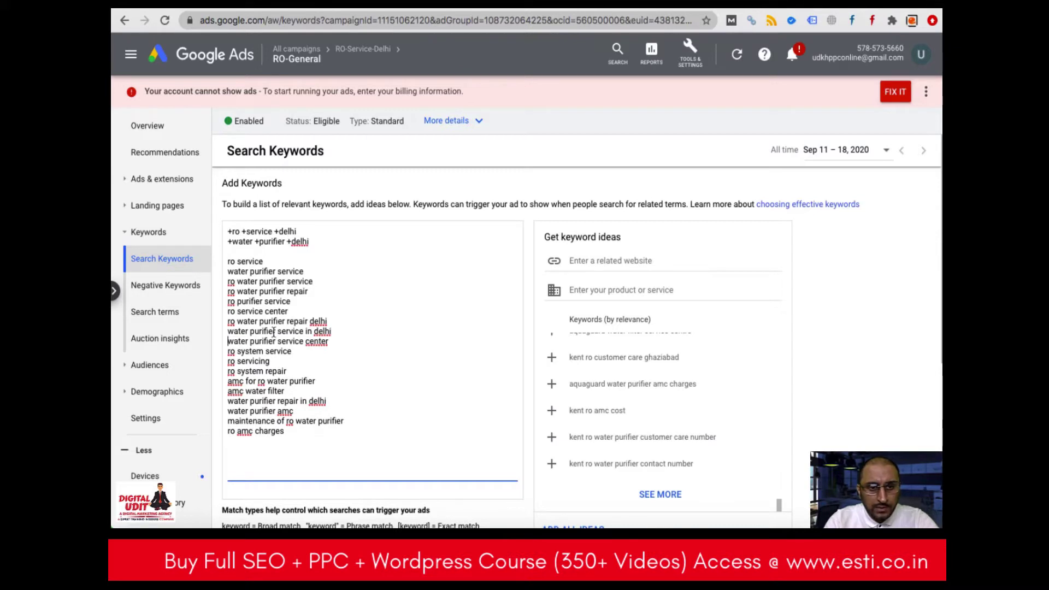
triple_click(273, 331)
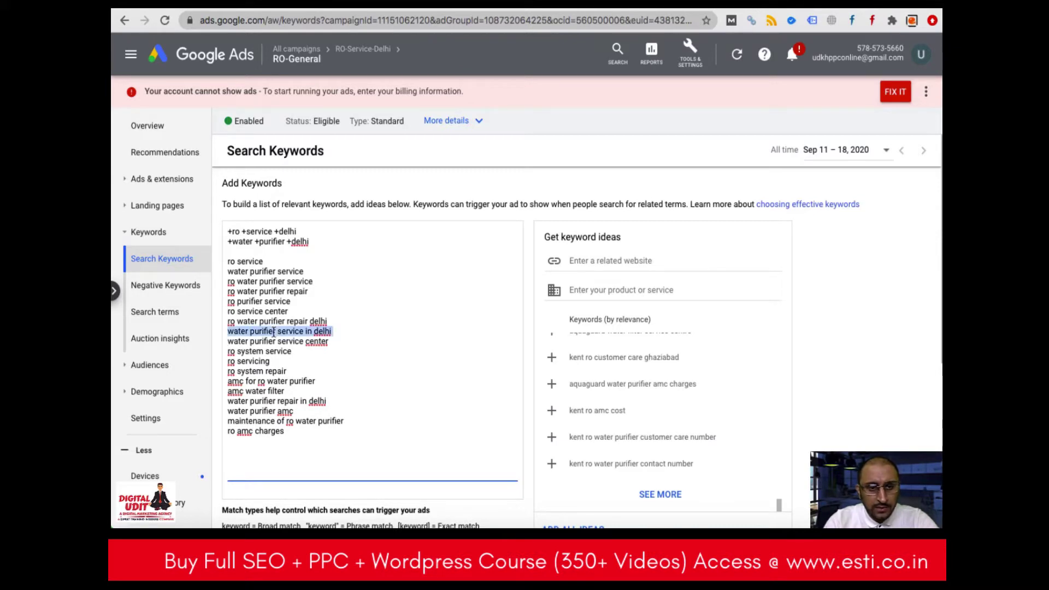
key(BackSpace)
triple_click(284, 331)
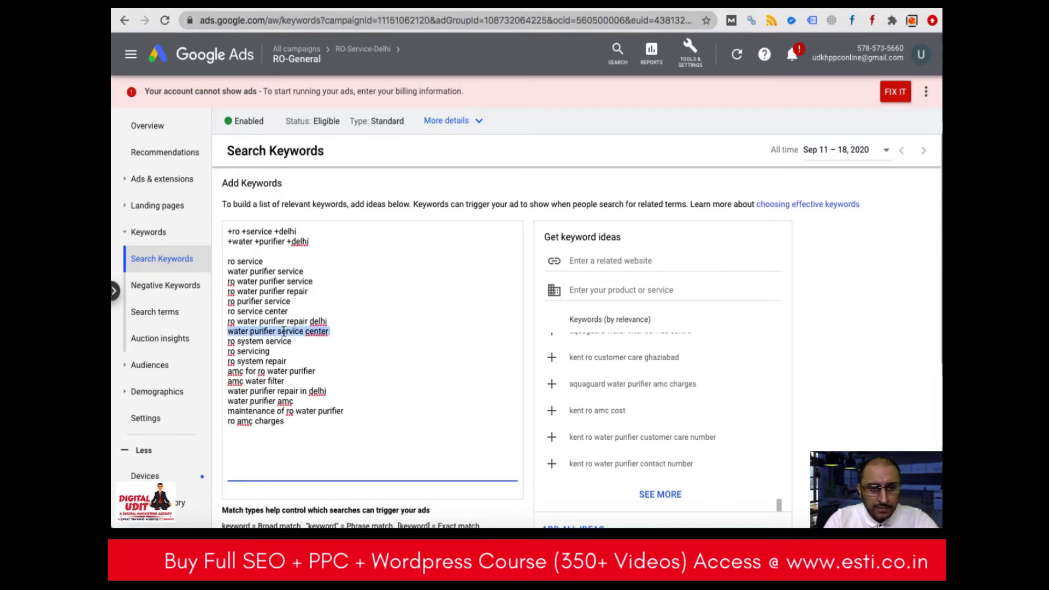
click(289, 322)
triple_click(289, 322)
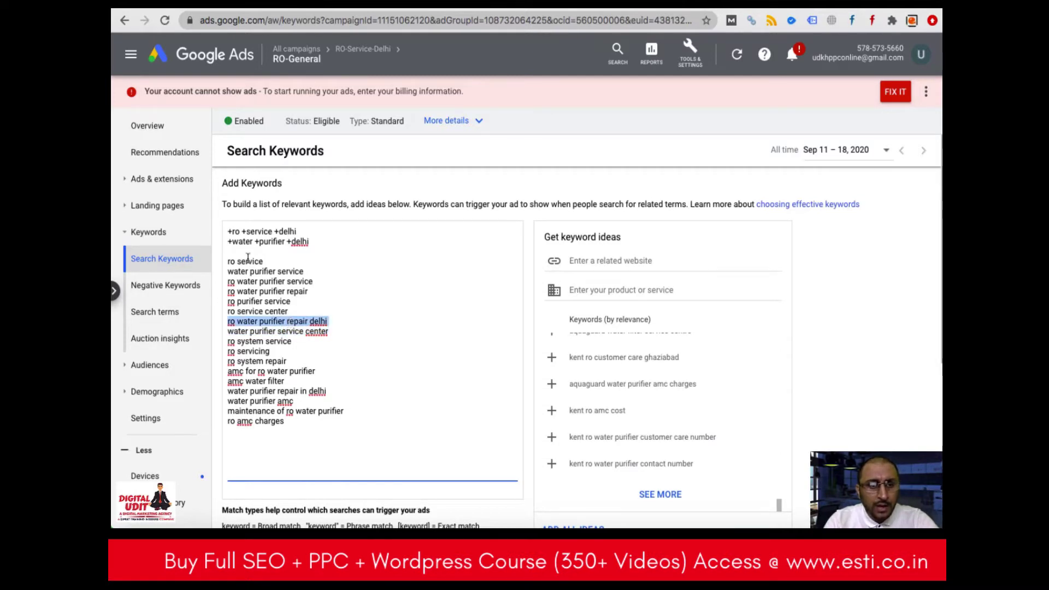
Enter the keyword "+ro +repair +delhi" on a new line below "+water +purifier +delhi".
click(308, 240)
key(Return)
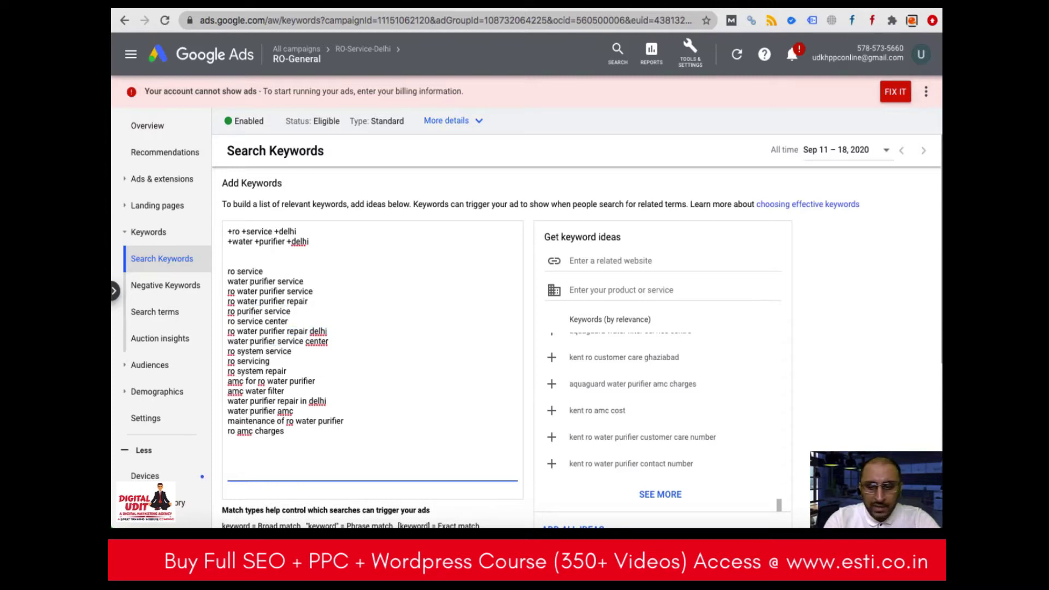
text(+ro)
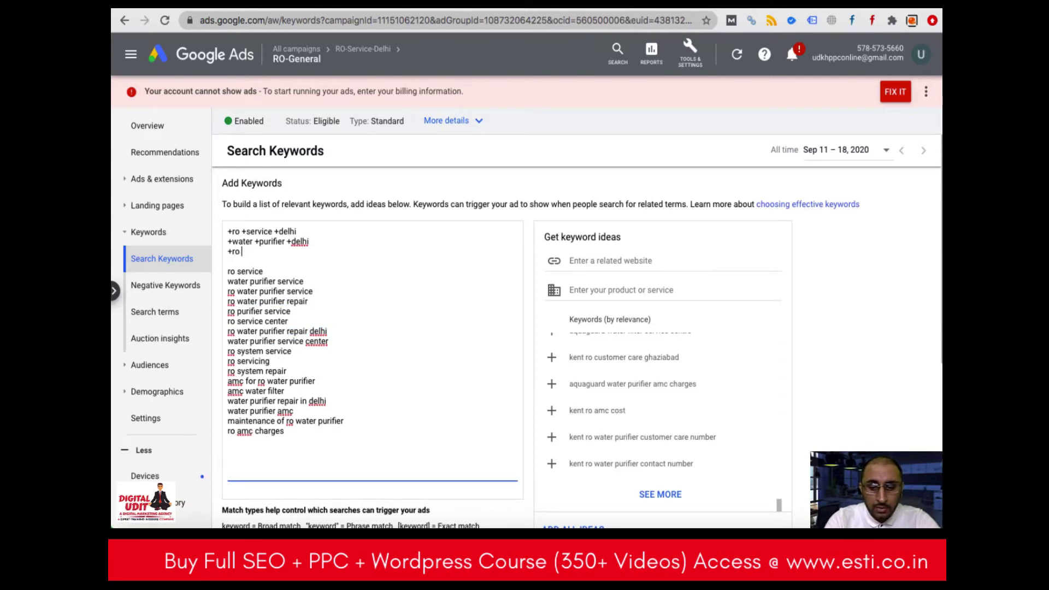
text( +repair )
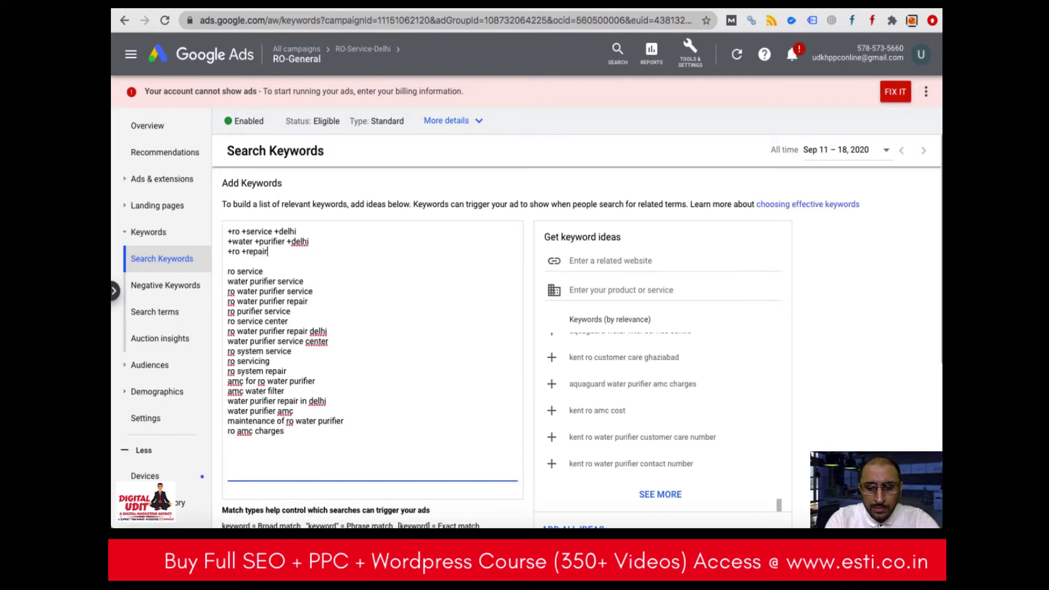
text(+delhi)
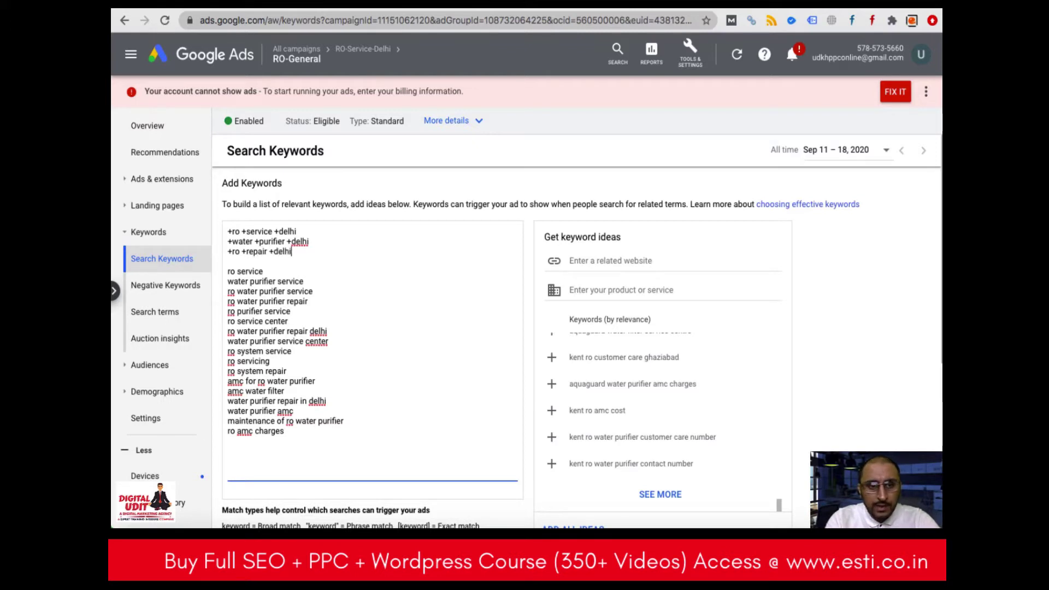
Enter the keyword "+ro +maintenance +delhi" on a new line below "+ro +repair +delhi".
key(Return)
text(+)
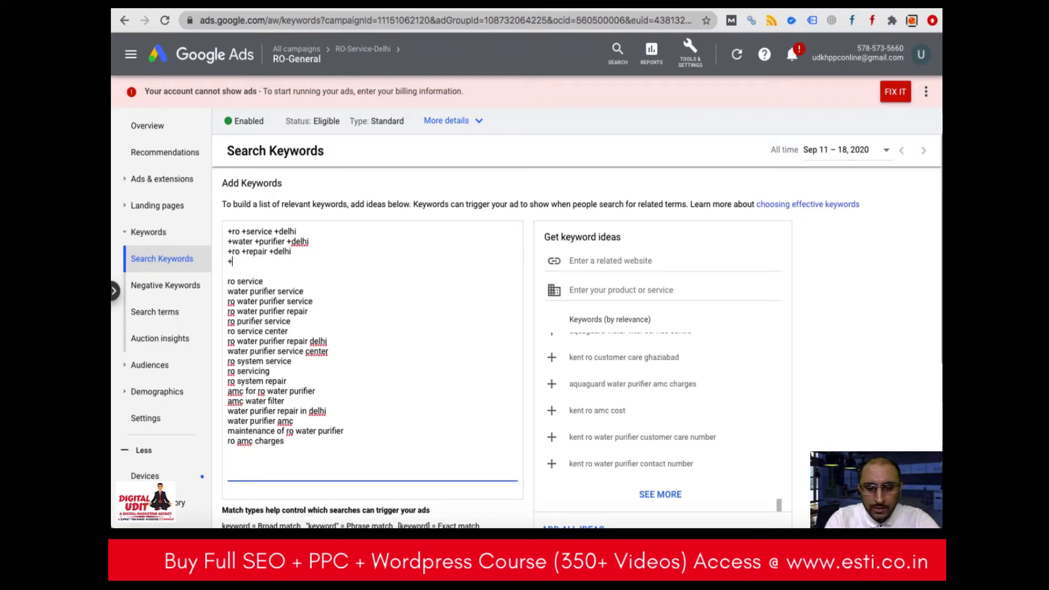
text(ro +ma)
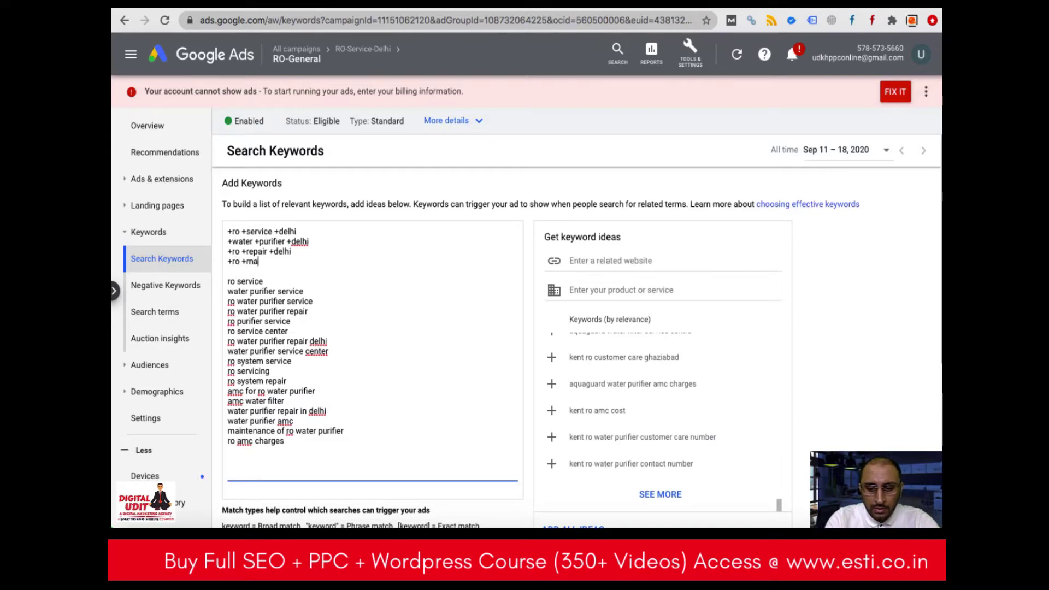
text(intenance+delhi)
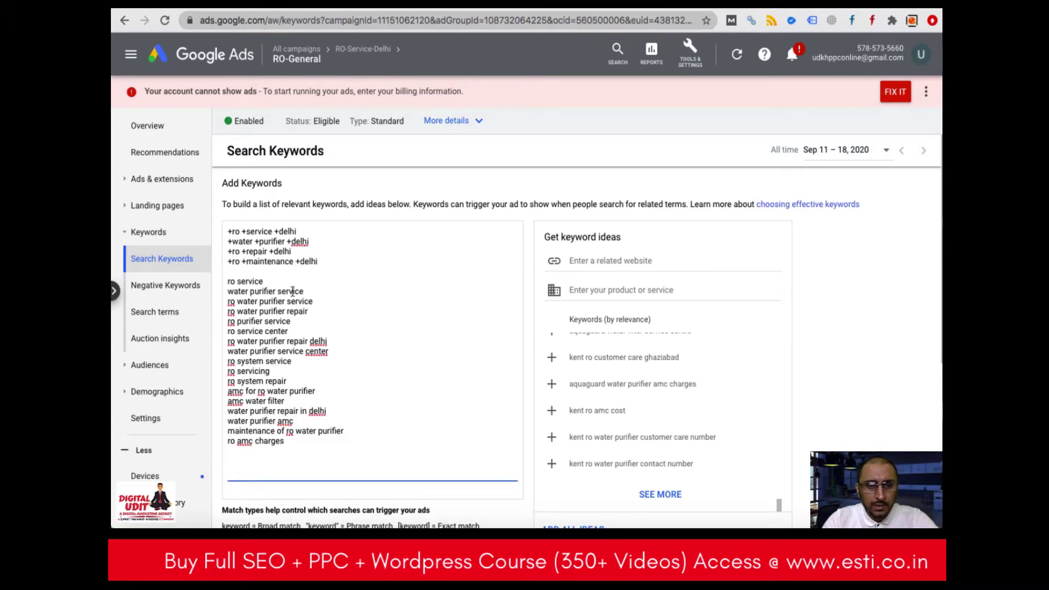
Delete the keywords "ro water purifier repair delhi" and "water purifier repair in delhi" from the list.
triple_click(295, 344)
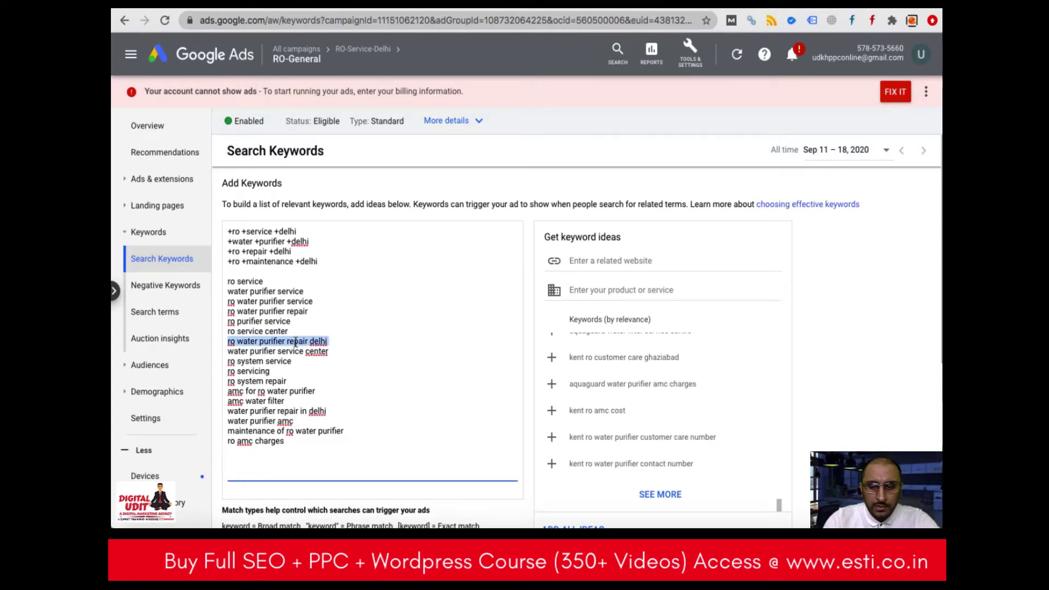
key(BackSpace)
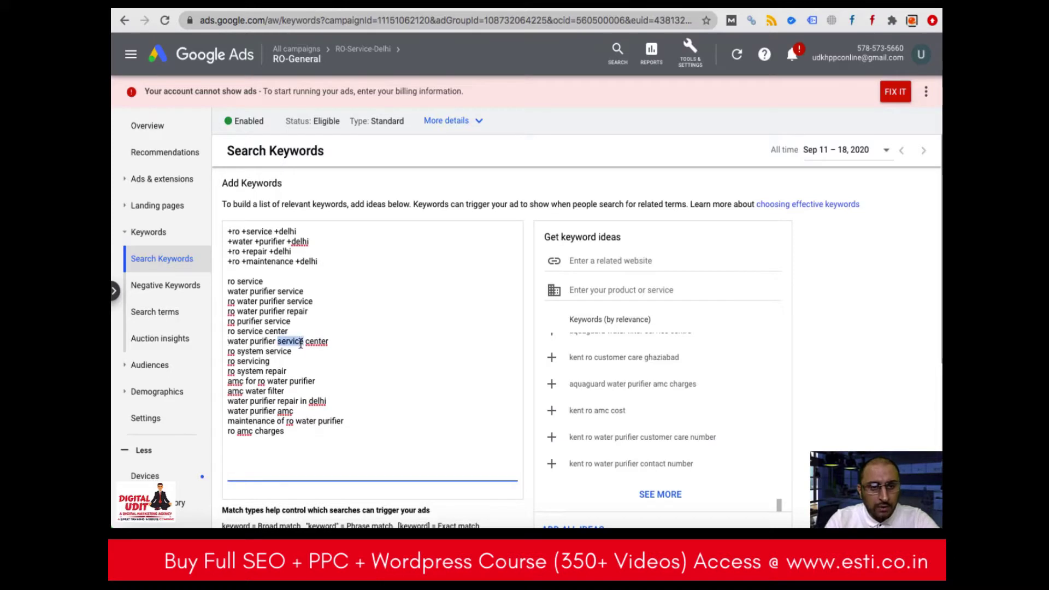
triple_click(301, 344)
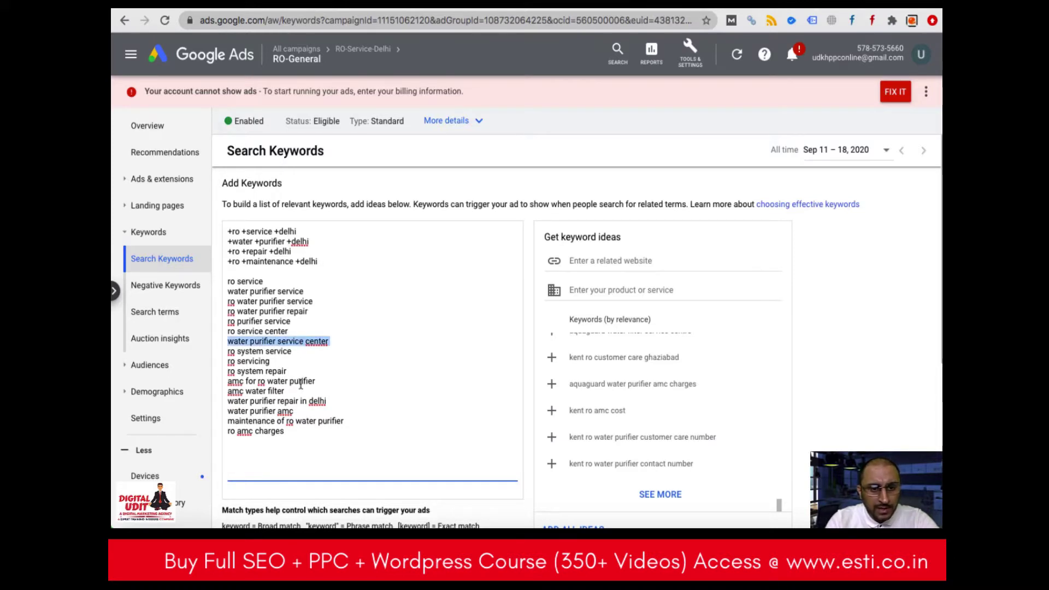
click(302, 403)
triple_click(302, 402)
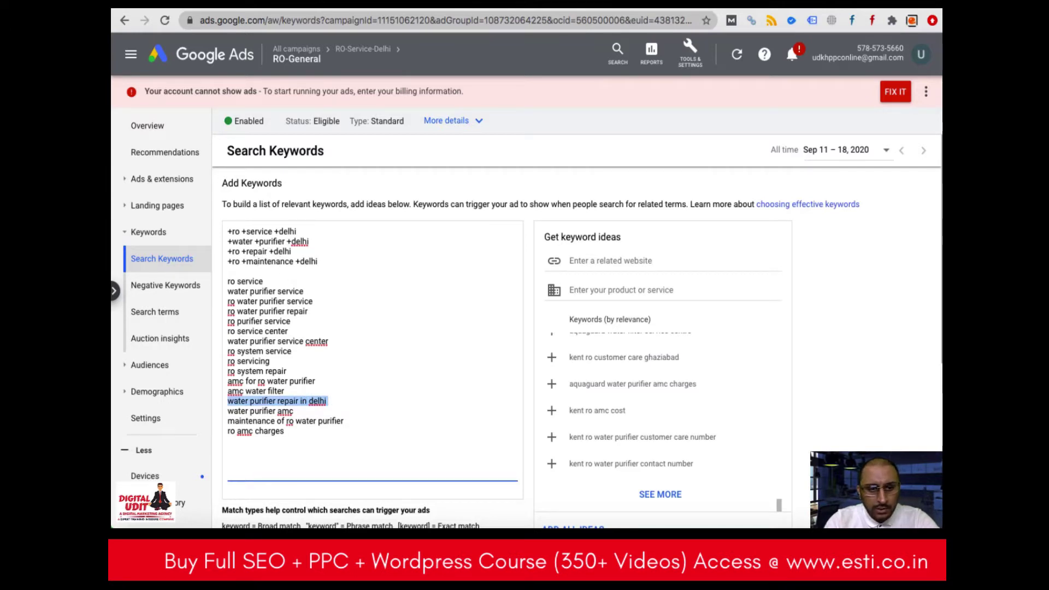
key(BackSpace)
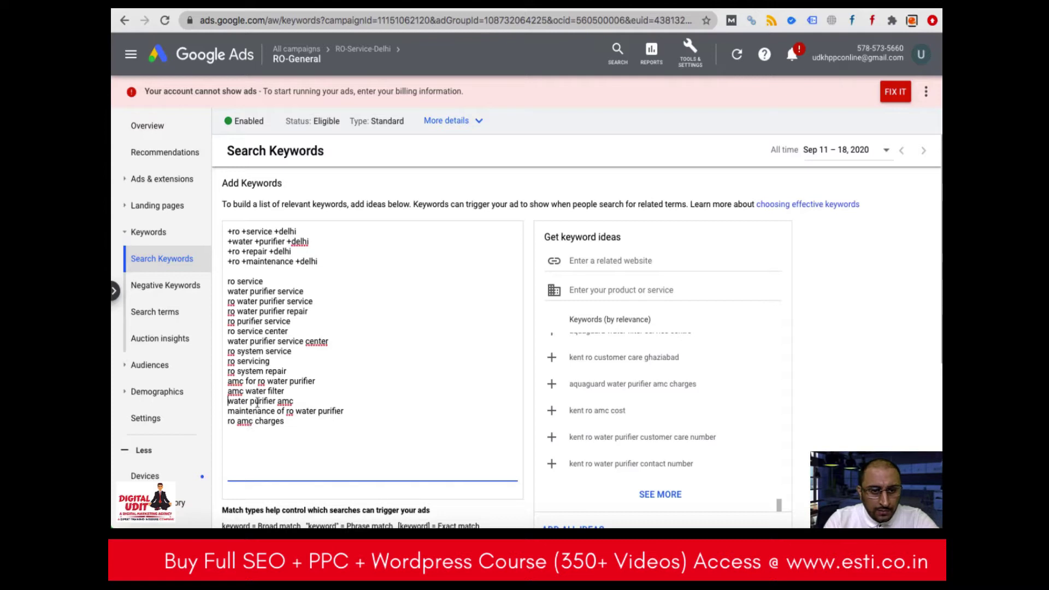
Put quotation marks around the words "ro water purifier" in the keyword "ro water purifier service".
click(228, 280)
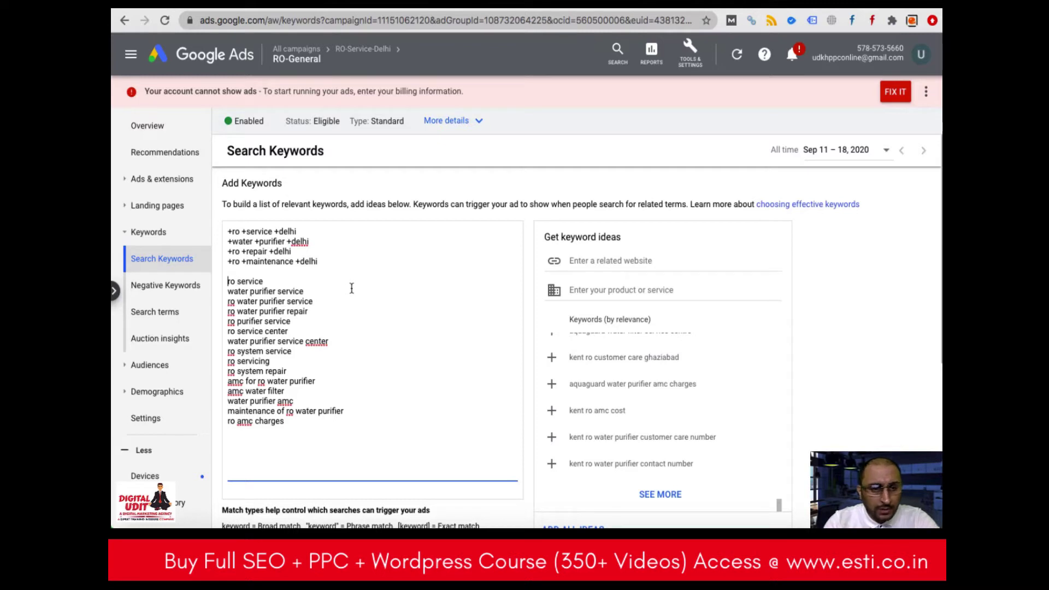
click(228, 290)
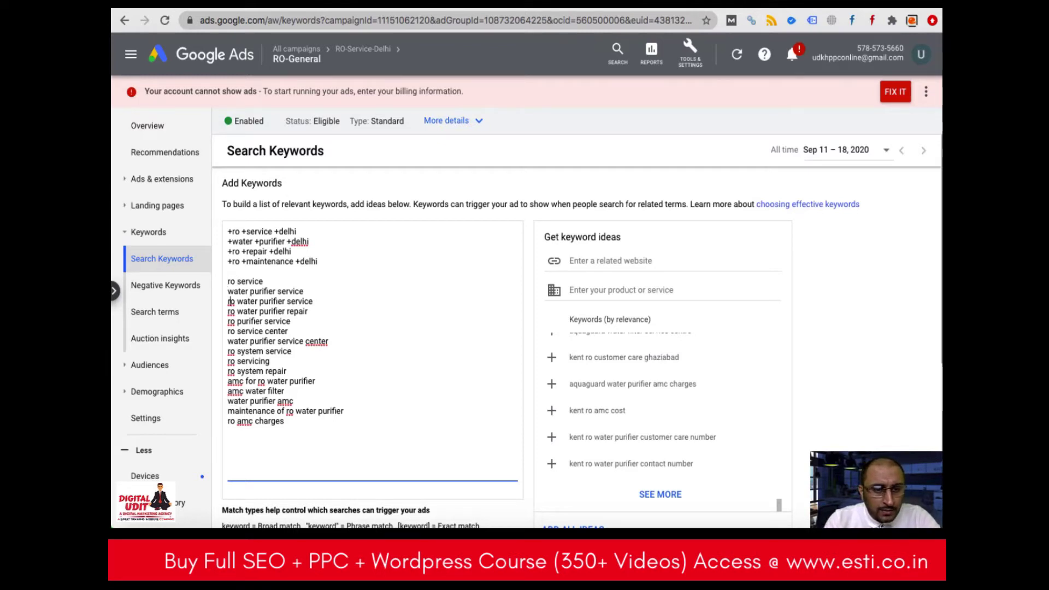
key(Right)
key(Right)
key(Right)
key(Right)
key(Right)
key(Right)
key(Right)
key(Right)
key(Right)
key(Right)
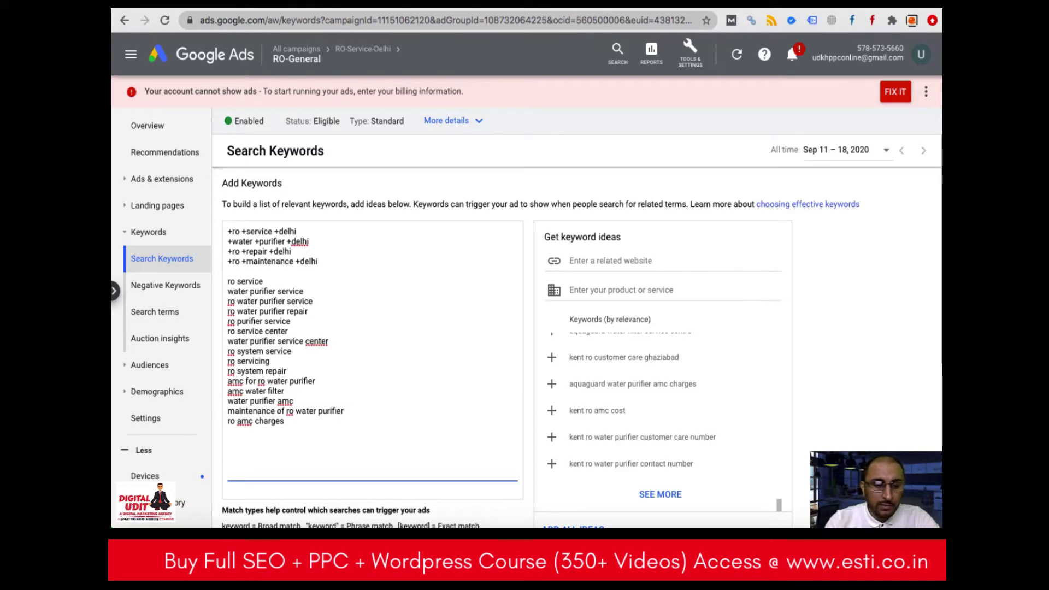
key(Right)
key(Right)
key(Right)
key(Right)
key(Right)
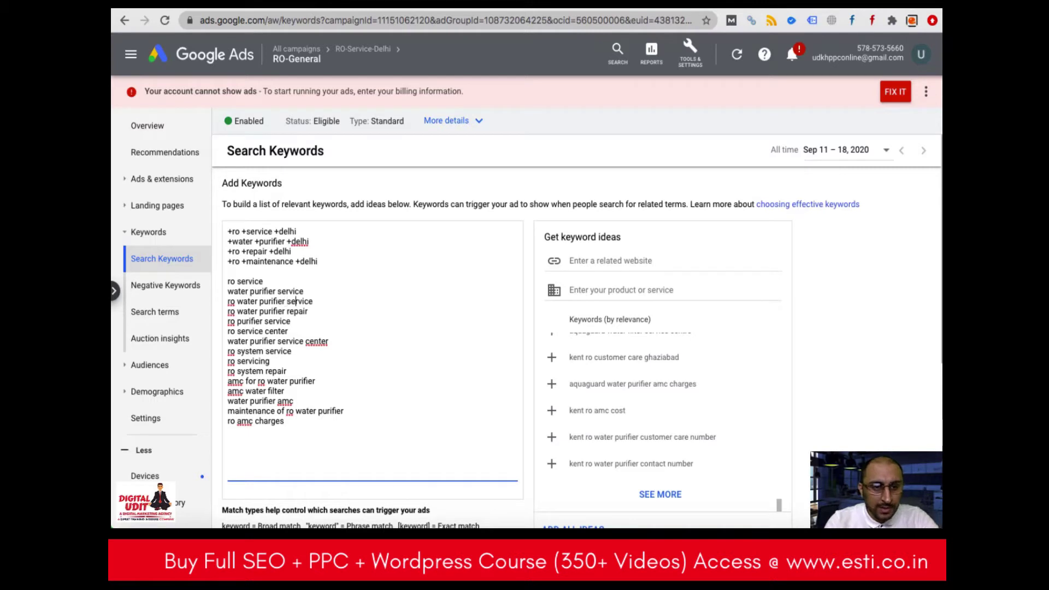
key(Left)
key(Left)
key(Left)
key(Left)
key(Left)
key(Left)
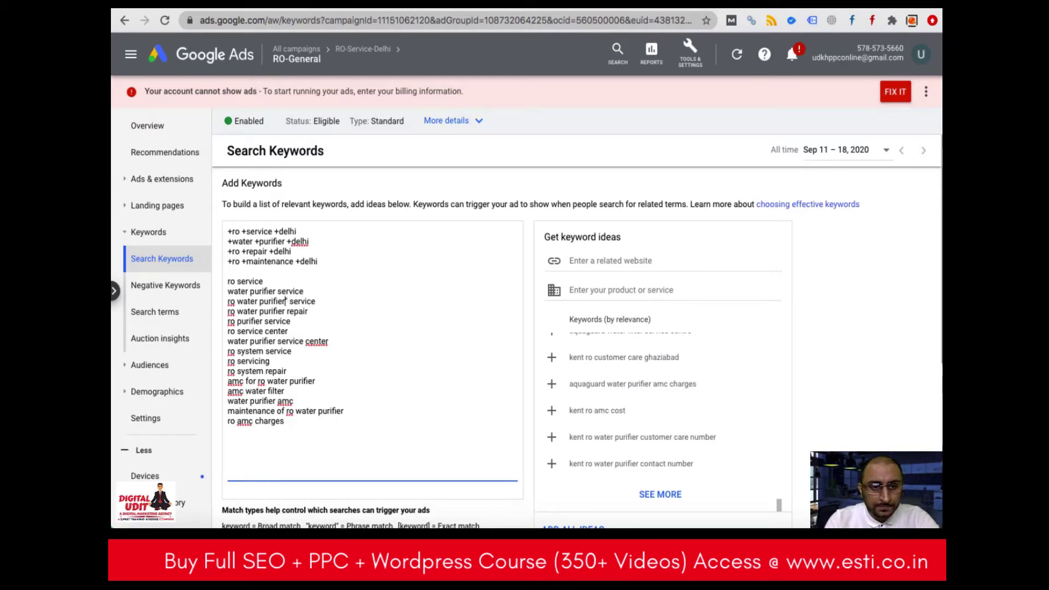
key(Left)
key(Left)
key(Left)
key(Left)
key(Left)
key(Left)
key(Left)
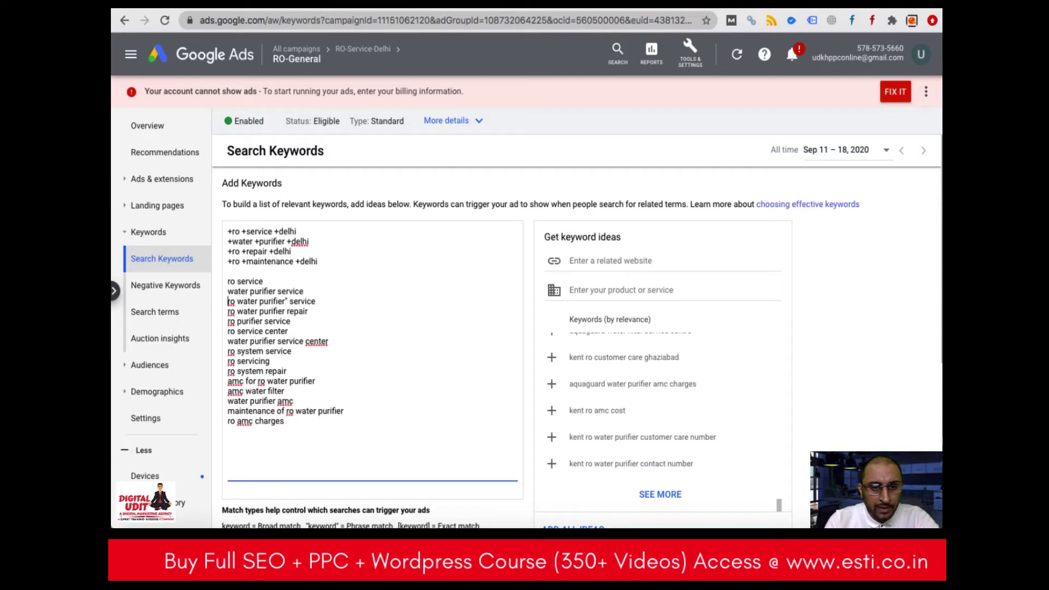
text(")
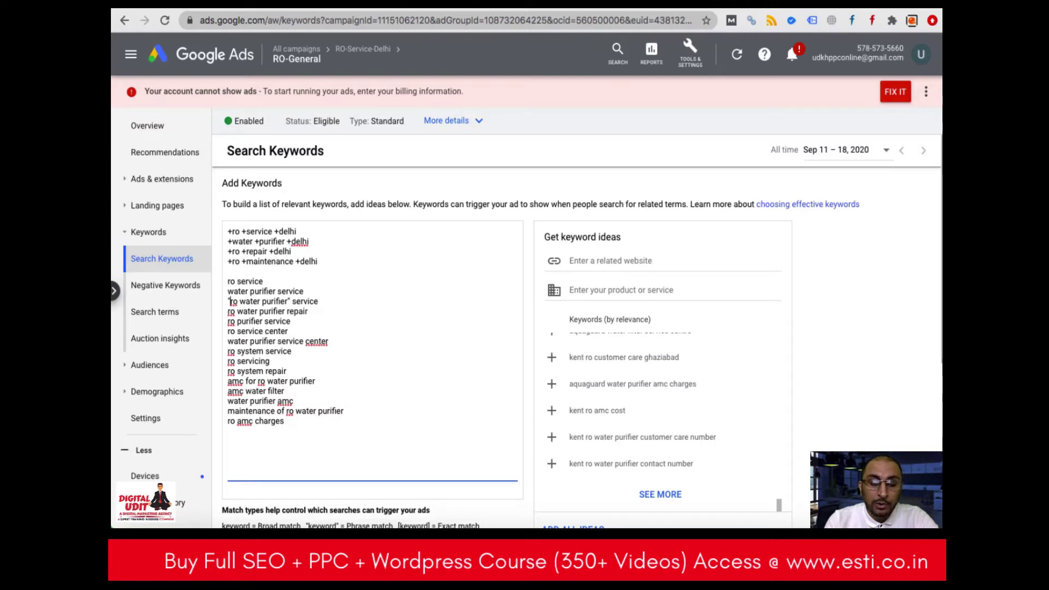
Remove the quotation marks around "ro water purifier" in the keyword "ro water purifier service".
click(290, 301)
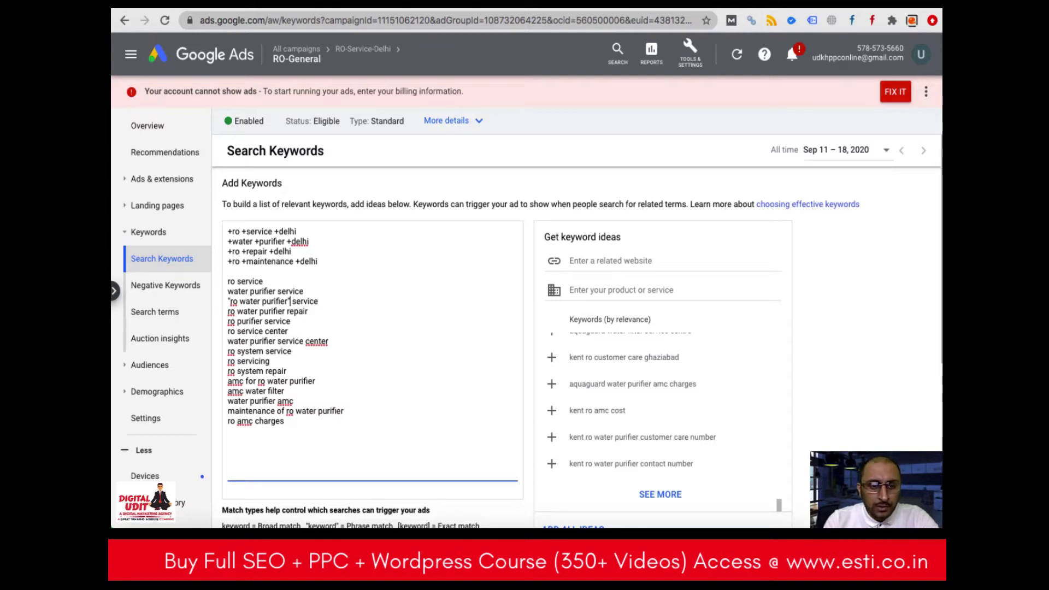
key(BackSpace)
key(Left)
key(Left)
key(Left)
key(Left)
key(Left)
key(Left)
key(Left)
key(Left)
key(Left)
key(Left)
key(Left)
key(Left)
key(Left)
key(Left)
key(Left)
key(Left)
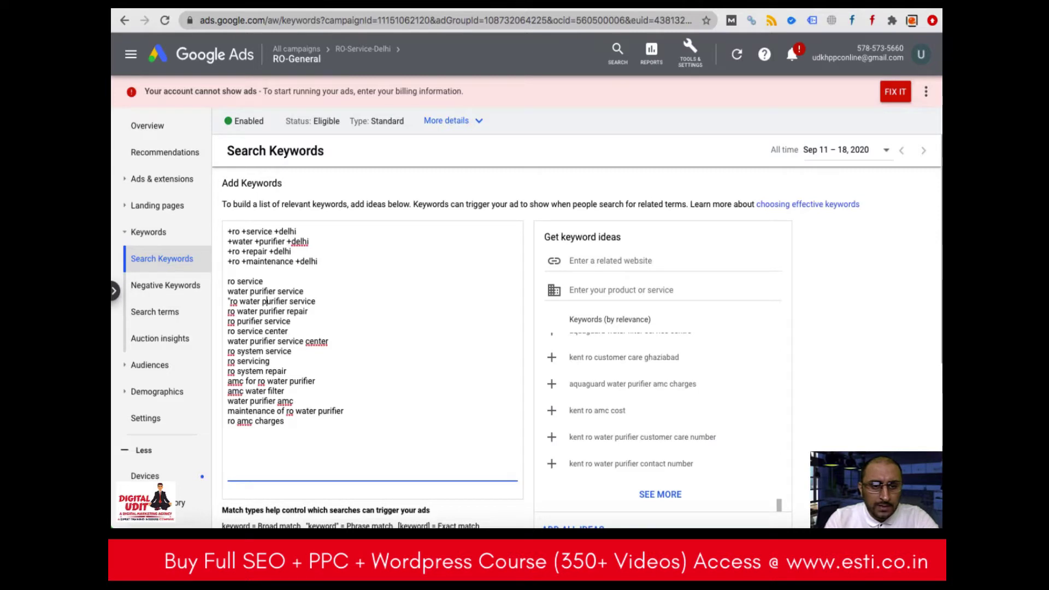
key(BackSpace)
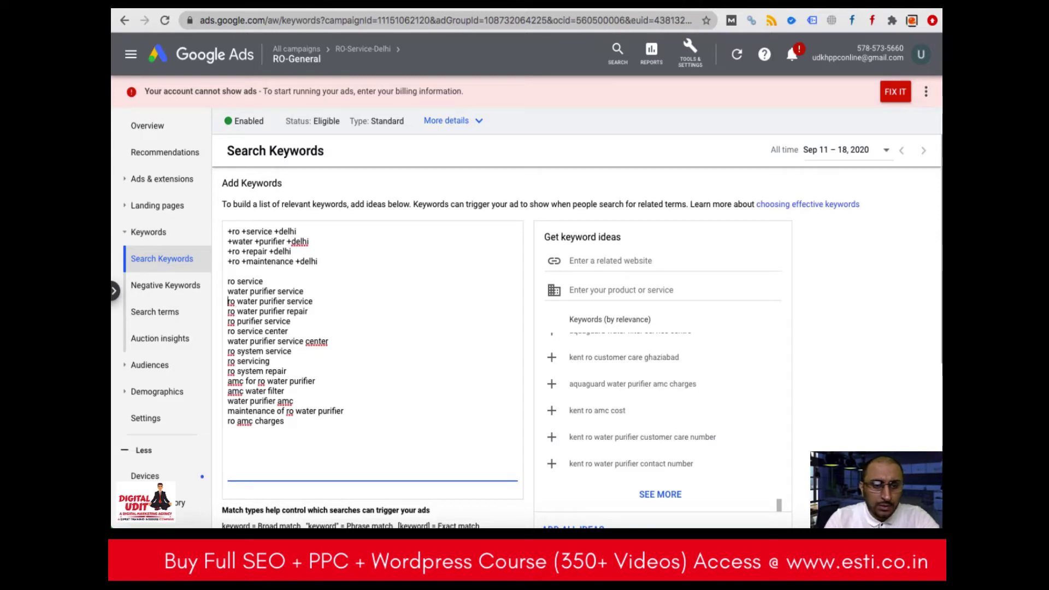
Add an opening square bracket before every keyword from "ro service" down to "ro amc charges".
key(Up)
key(Up)
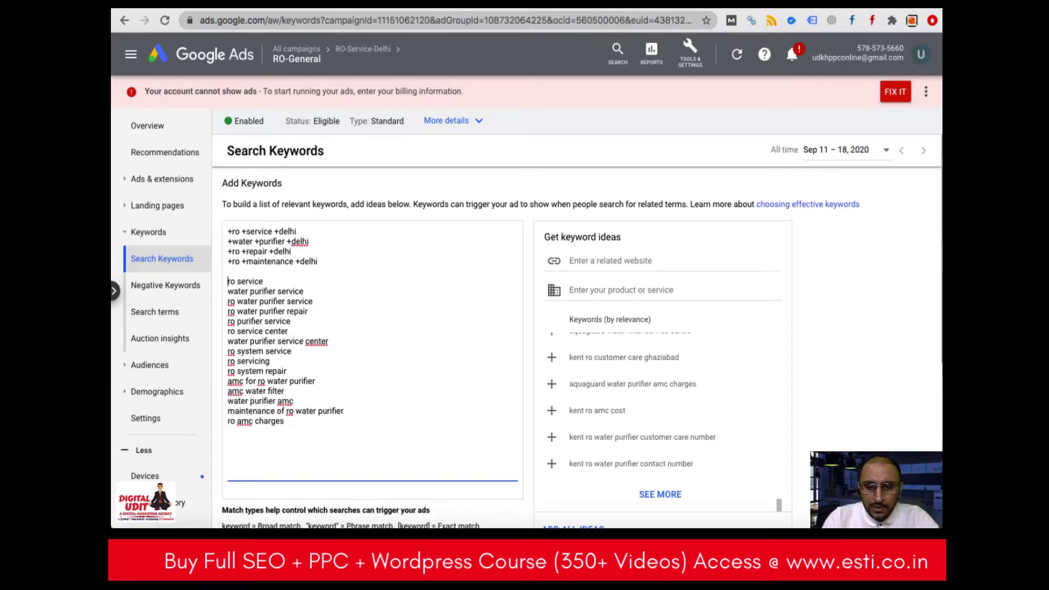
text([)
key(Down)
key(Home)
text([)
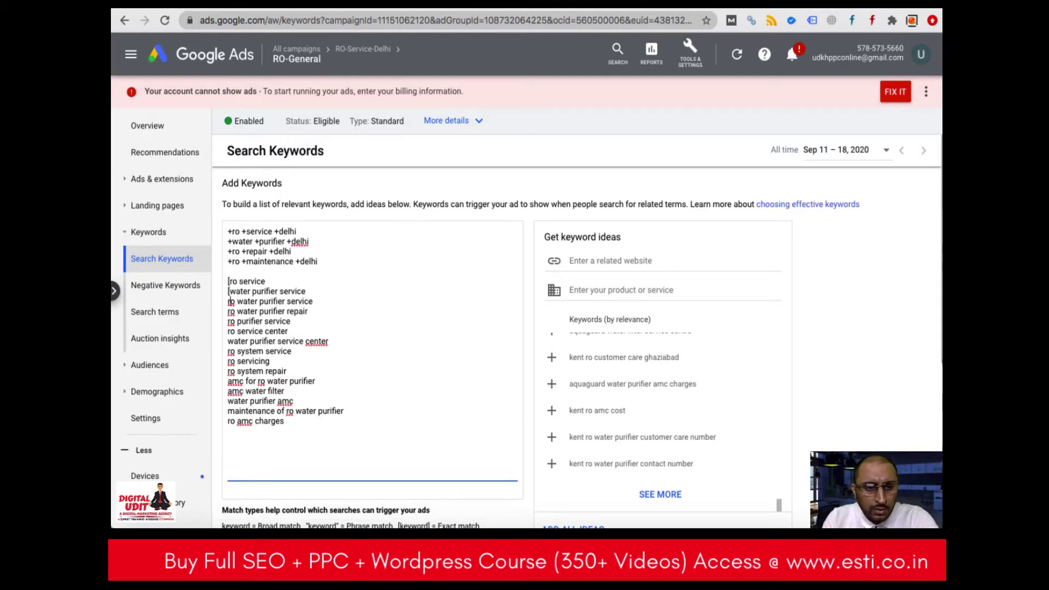
text([)
key(Down)
key(Home)
text([)
key(Down)
key(Home)
text([)
key(Down)
key(Home)
text([)
key(Down)
key(Home)
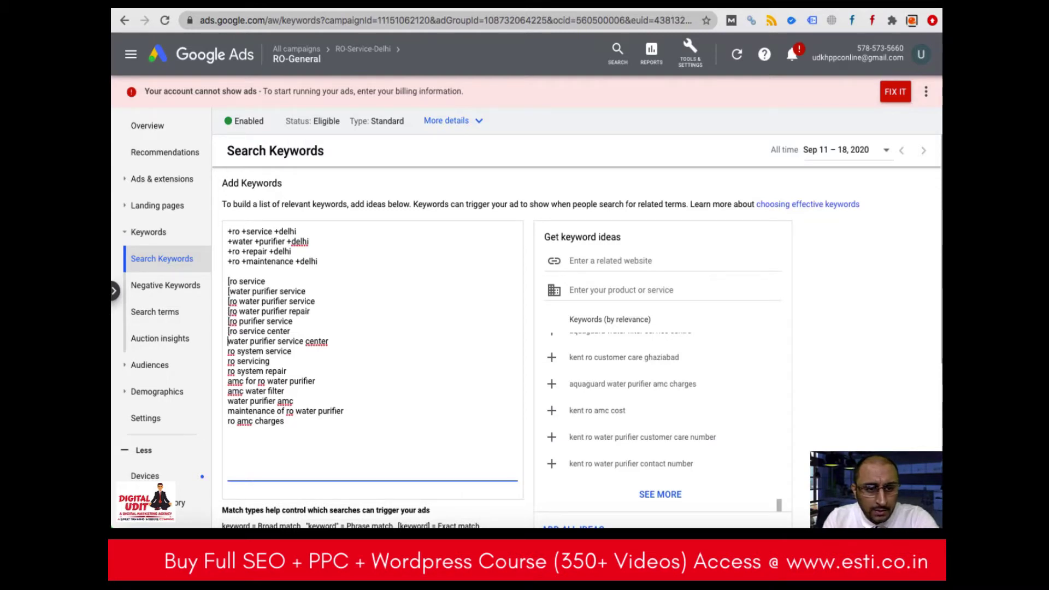
text([)
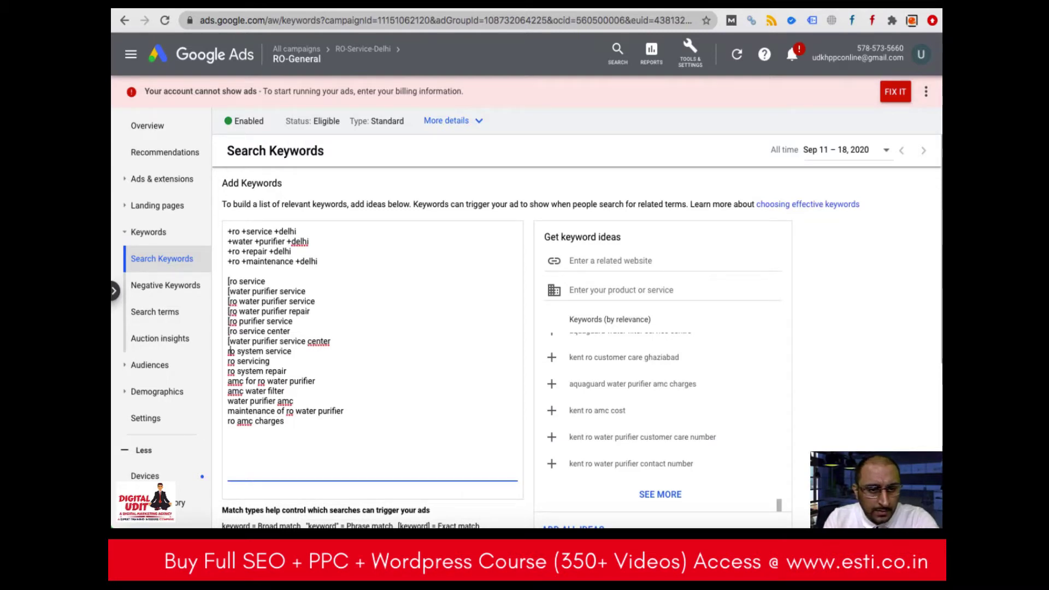
text([)
key(Down)
key(Home)
text([)
key(Down)
key(Home)
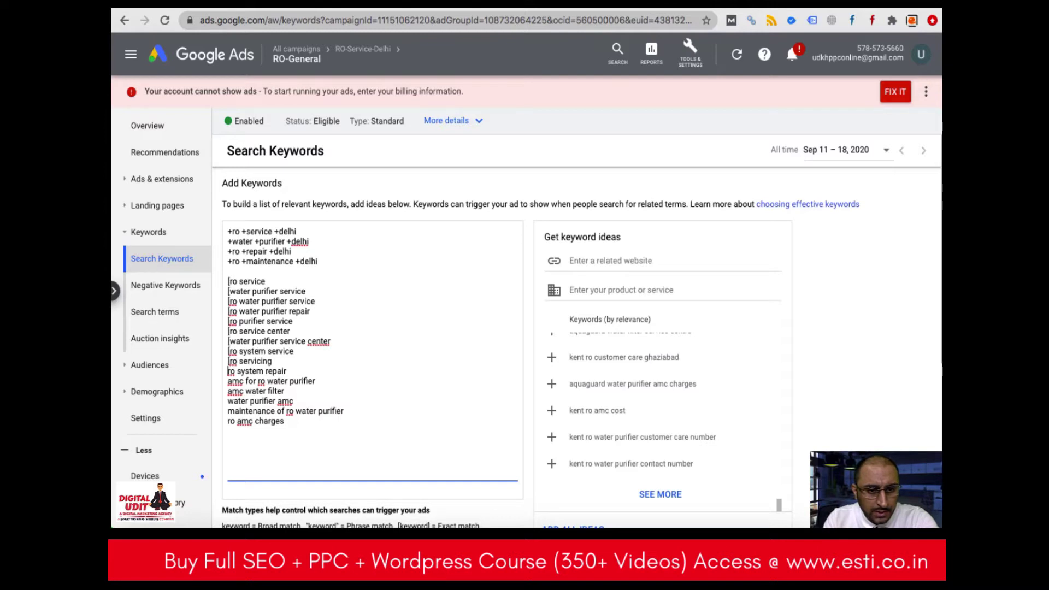
text([)
key(End)
text([)
key(Down)
key(Home)
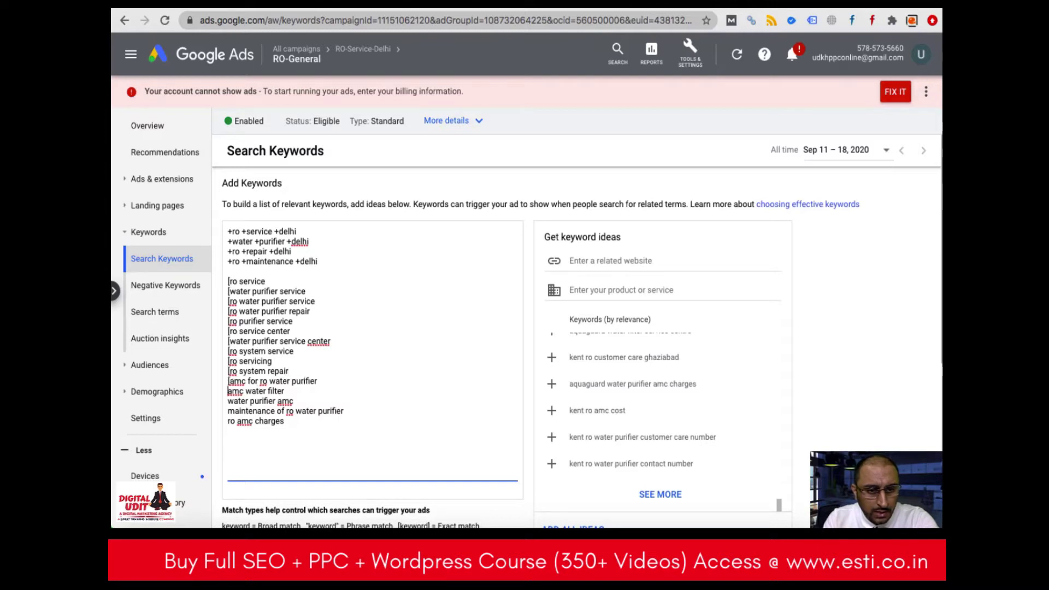
text([)
key(Down)
key(Home)
text([)
key(Down)
key(Home)
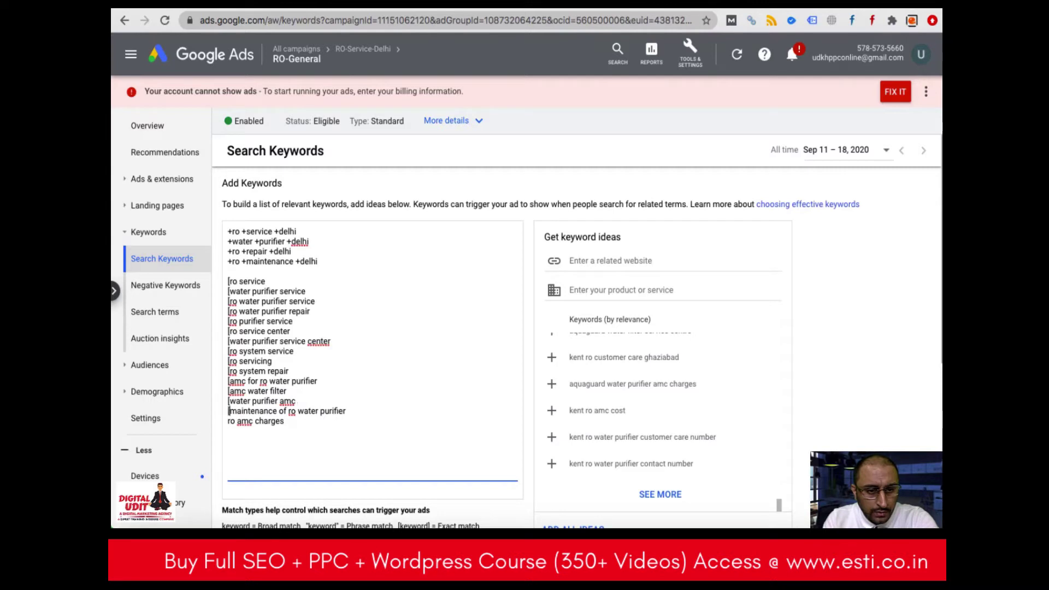
text([)
Add a closing square bracket after every keyword from "ro amc charges" up to "ro service" to make them exact match.
key(End)
text(])
key(Up)
key(Up)
key(End)
text(])
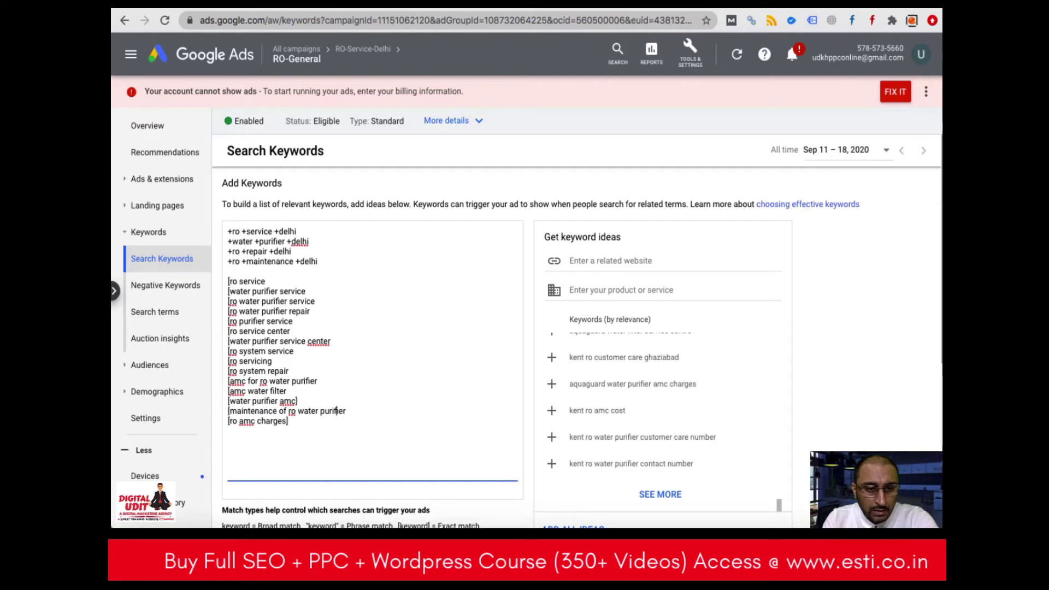
key(Down)
key(End)
text(])
key(Up)
key(Up)
key(End)
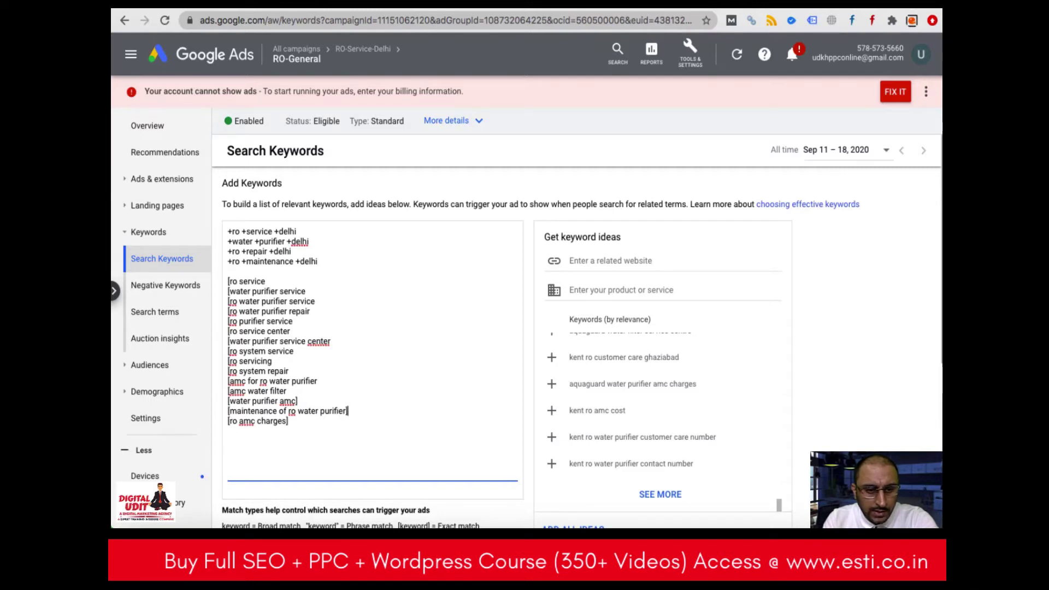
text(])
key(Up)
key(End)
text(])
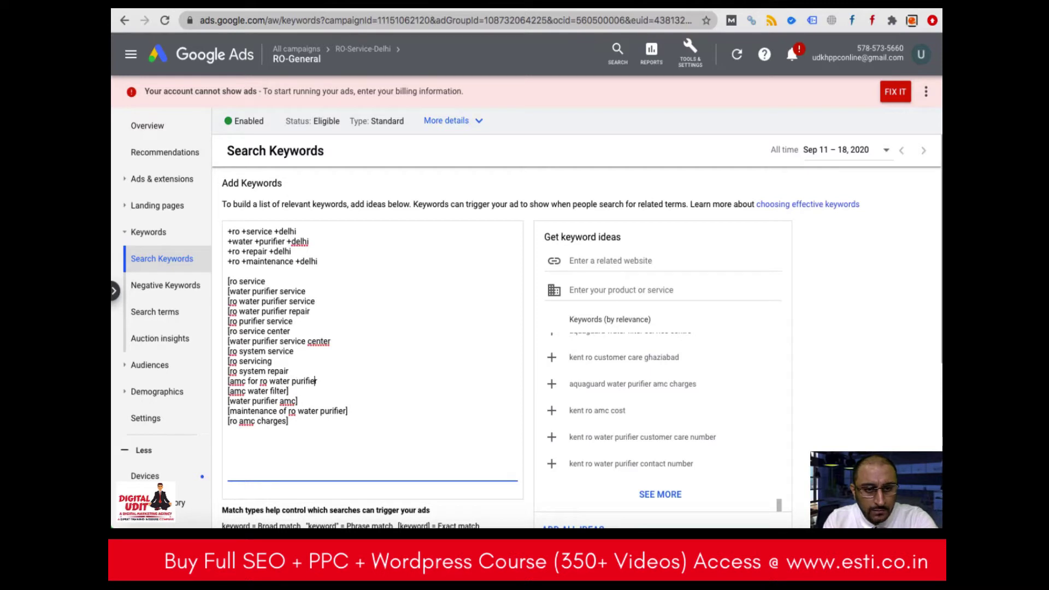
key(Up)
key(End)
text(])
key(Up)
key(End)
text(])
key(Up)
key(End)
text(])
key(Up)
key(End)
text(])
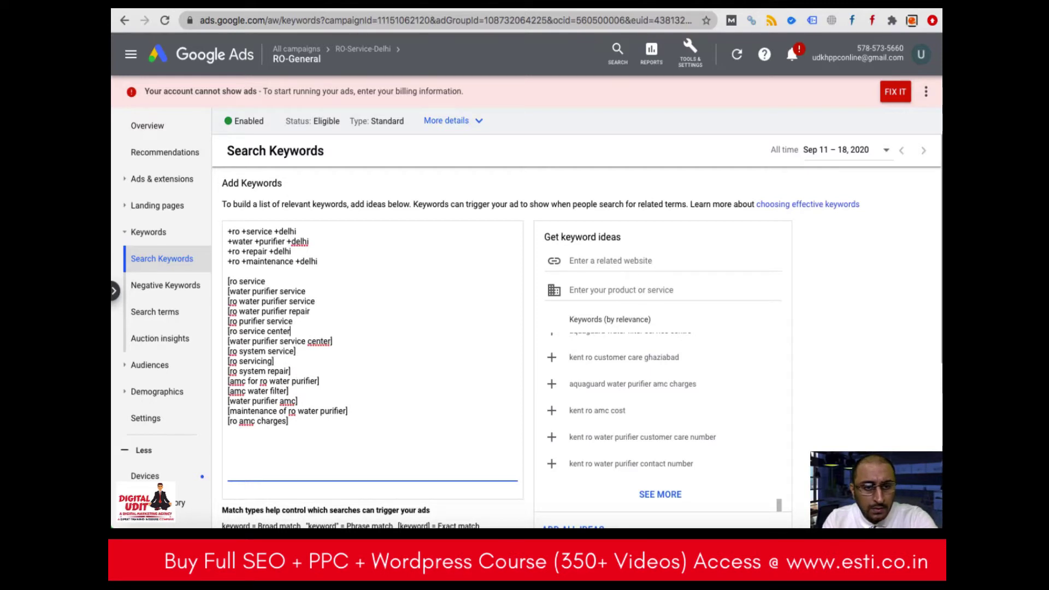
key(Up)
key(End)
text(])
key(Up)
key(End)
text(])
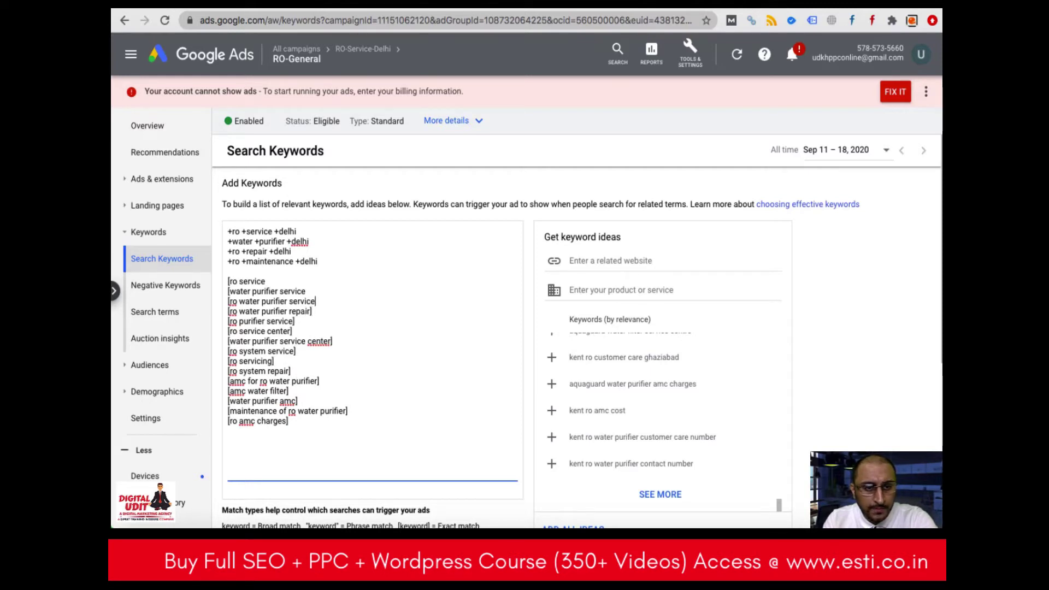
text(])
key(Up)
key(End)
text(])
key(Up)
key(End)
text(])
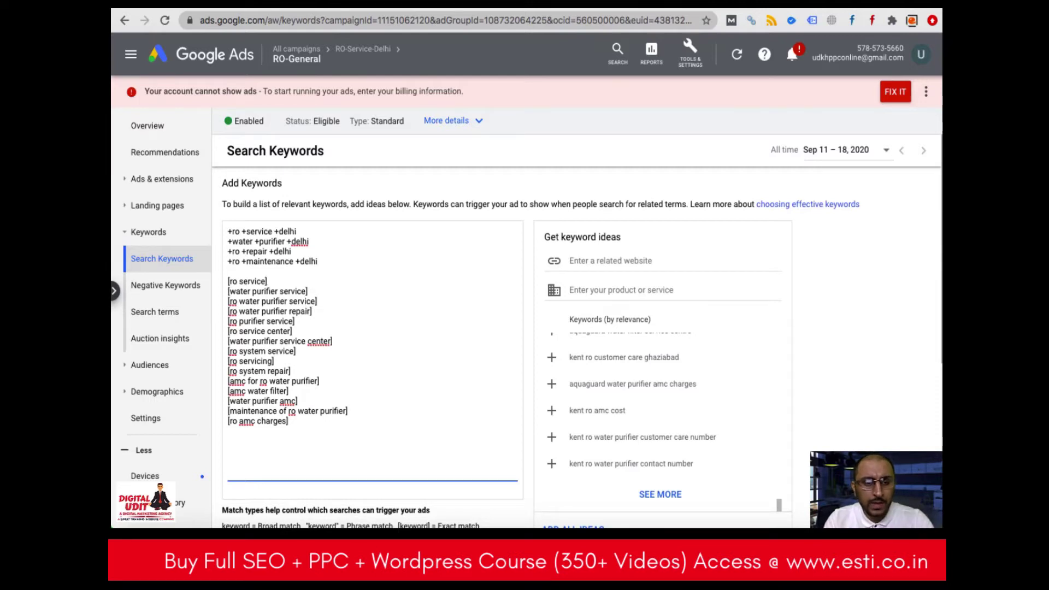
Remove the blank line below "+ro +maintenance +delhi" and save the keyword list.
key(BackSpace)
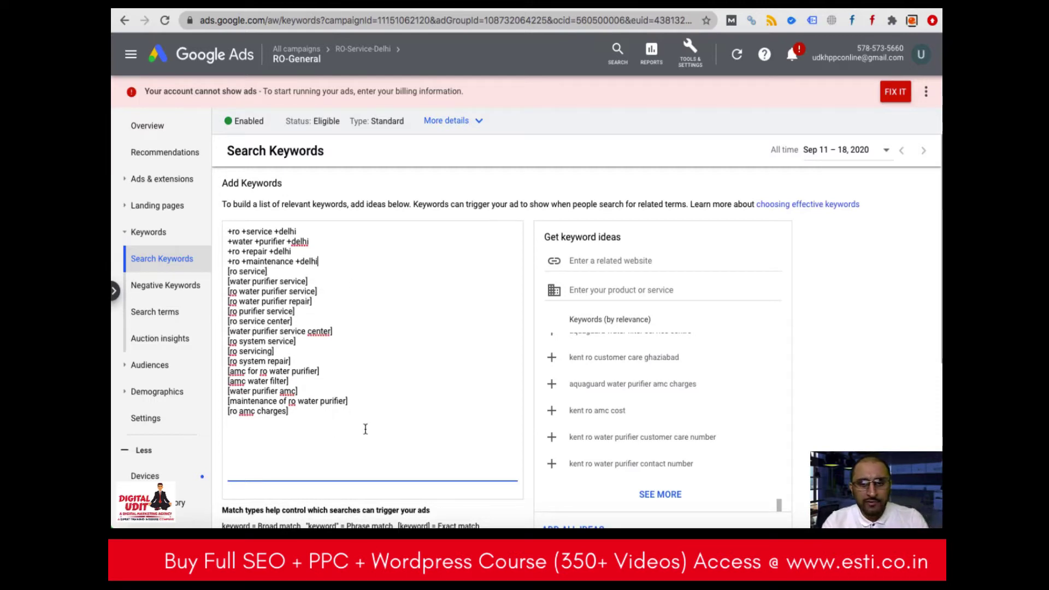
scroll(384, 424, down, 1)
scroll(383, 424, down, 3)
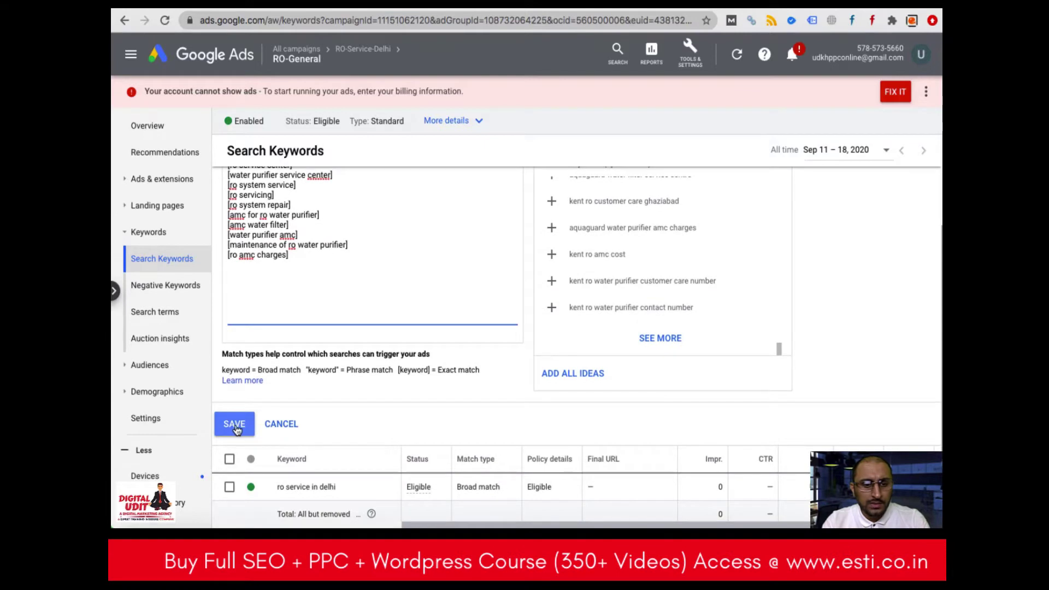
click(233, 424)
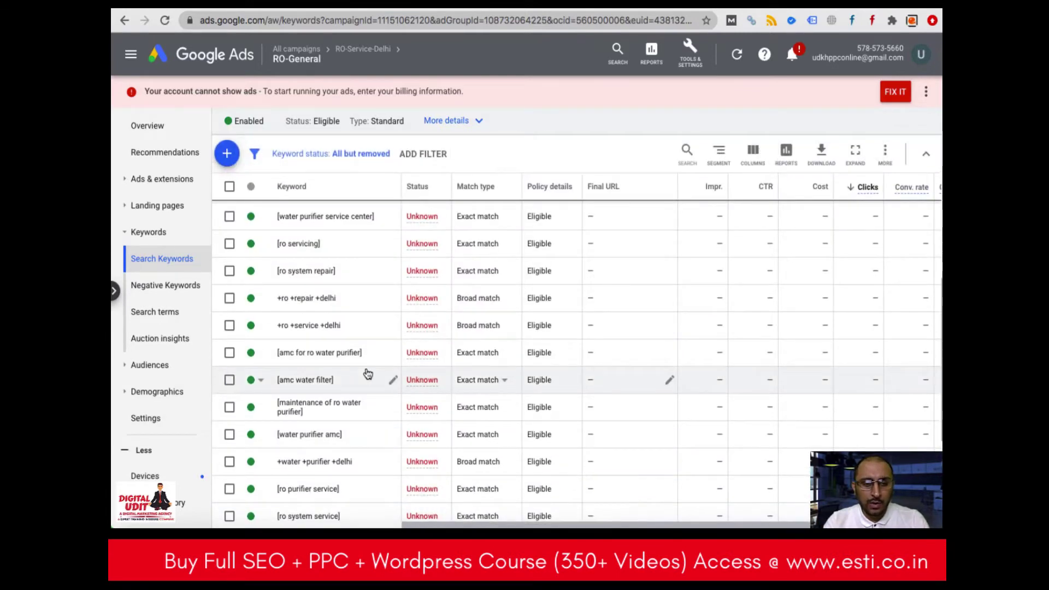
Review the saved keywords and their match types in the RO-General ad group.
scroll(367, 370, up, 3)
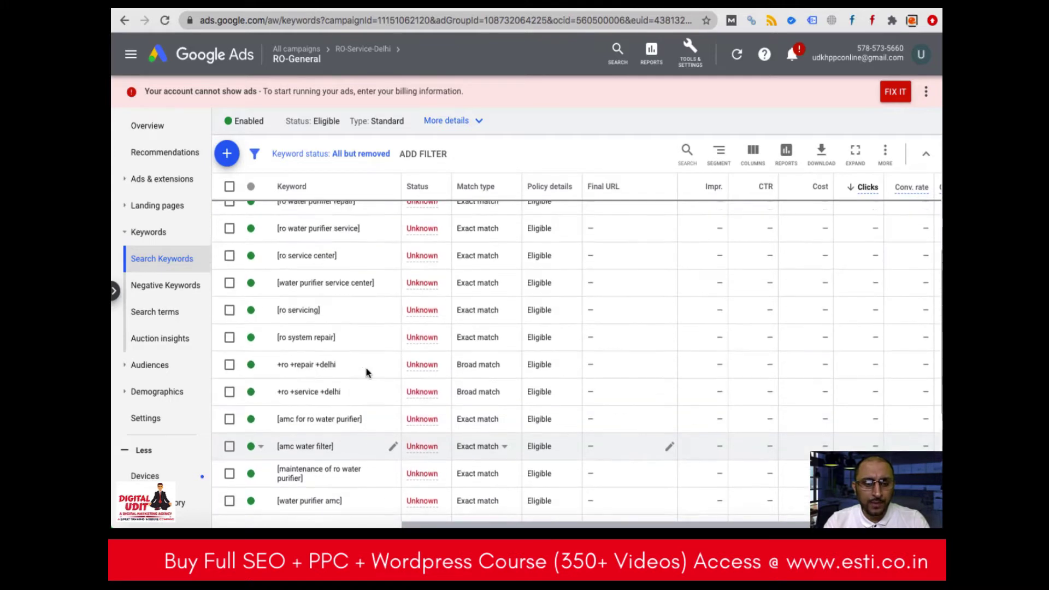
scroll(366, 370, up, 3)
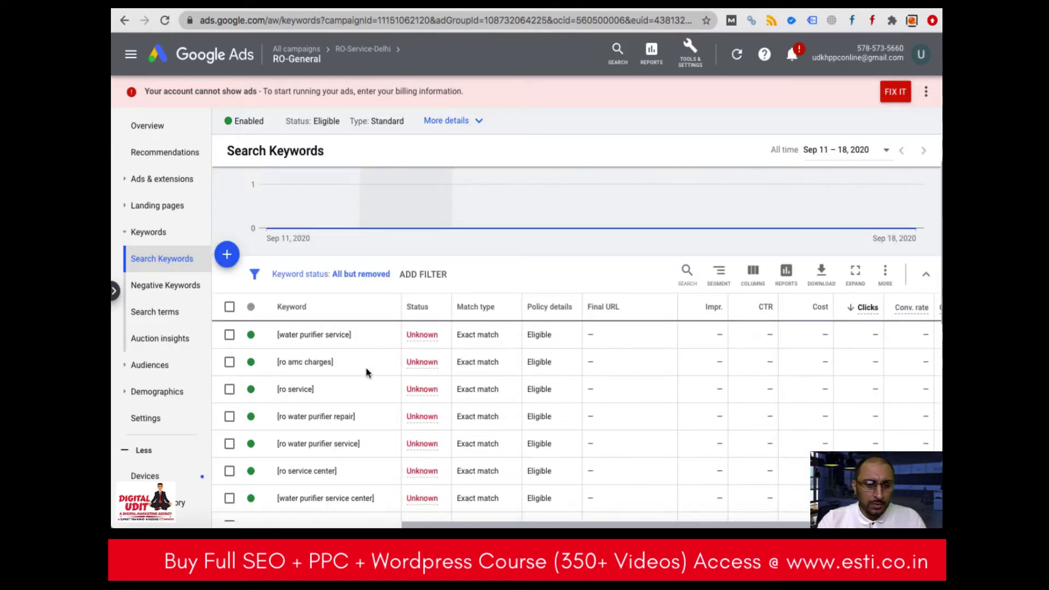
scroll(367, 372, down, 5)
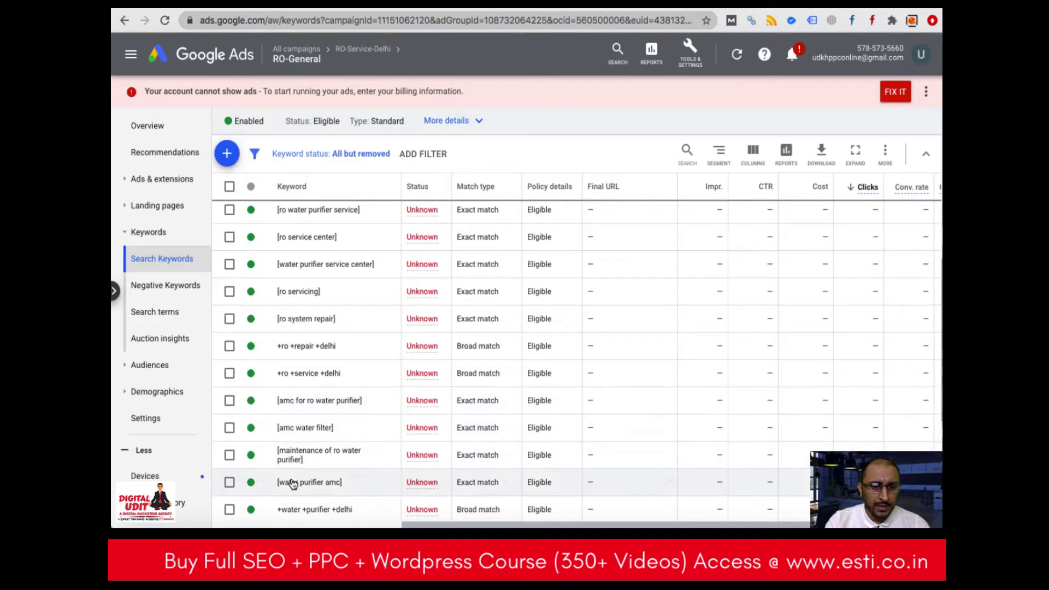
scroll(292, 483, down, 2)
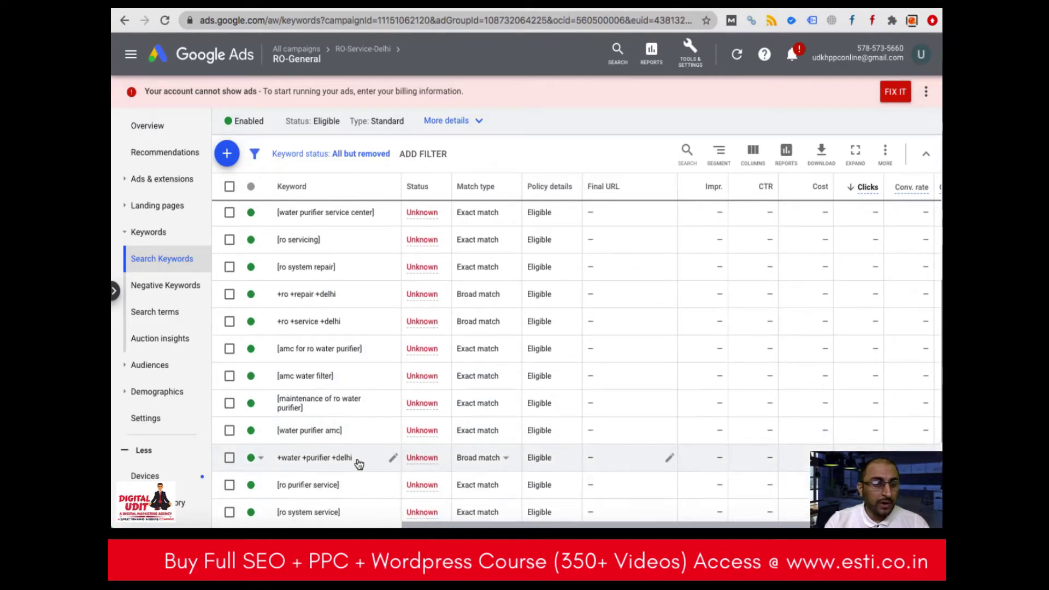
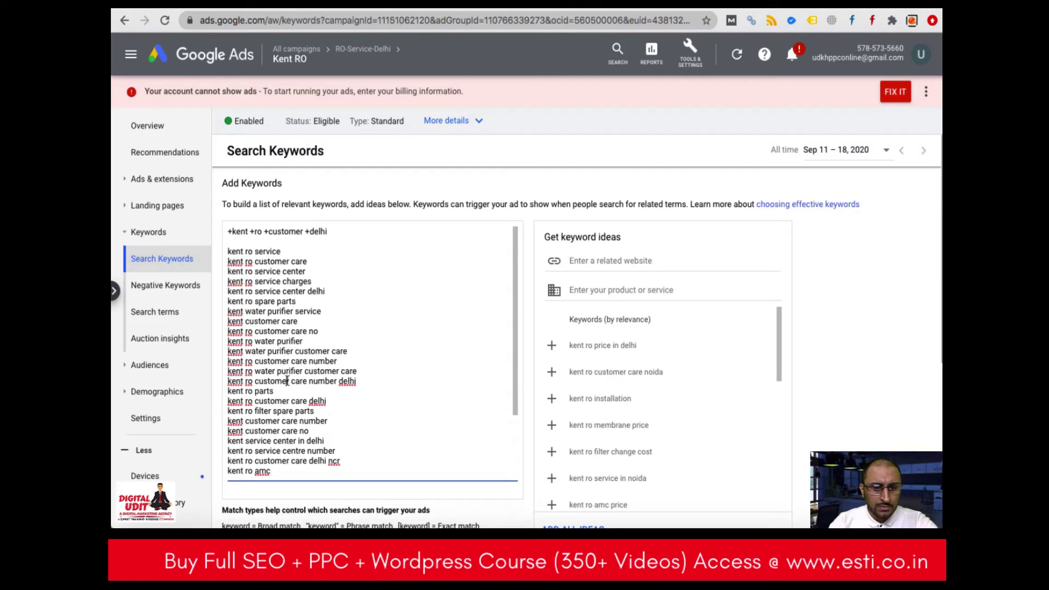
Delete the keyword "kent ro customer care number delhi" from the Kent RO keyword list.
triple_click(287, 381)
key(BackSpace)
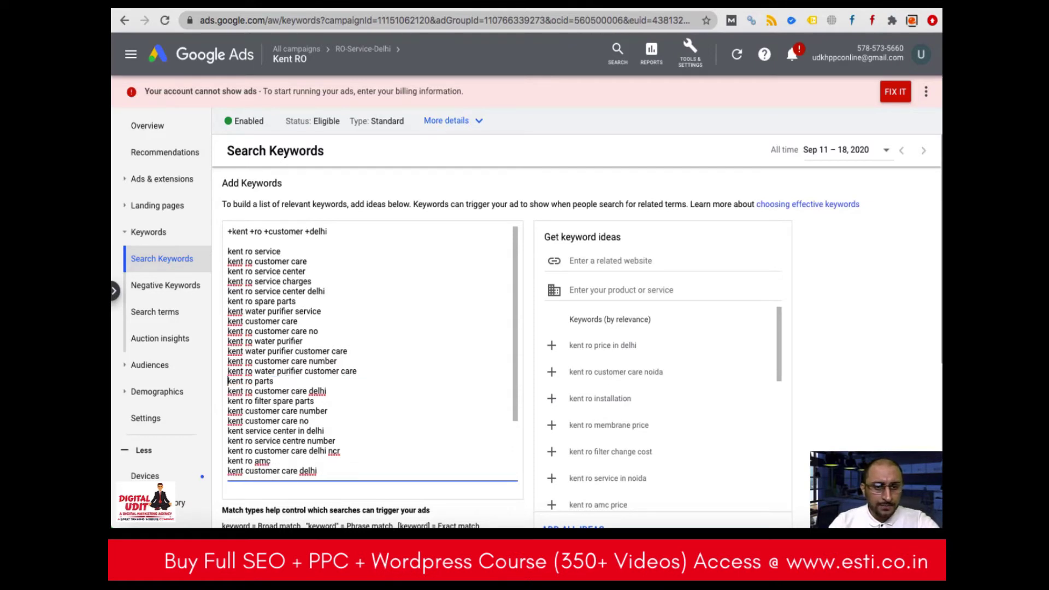
triple_click(286, 372)
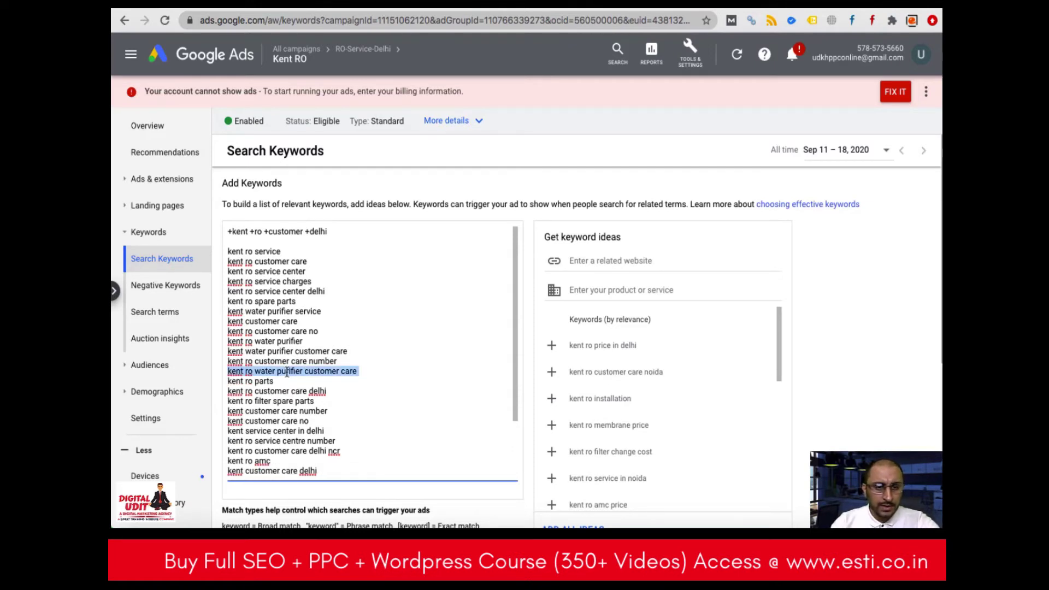
scroll(300, 388, down, 1)
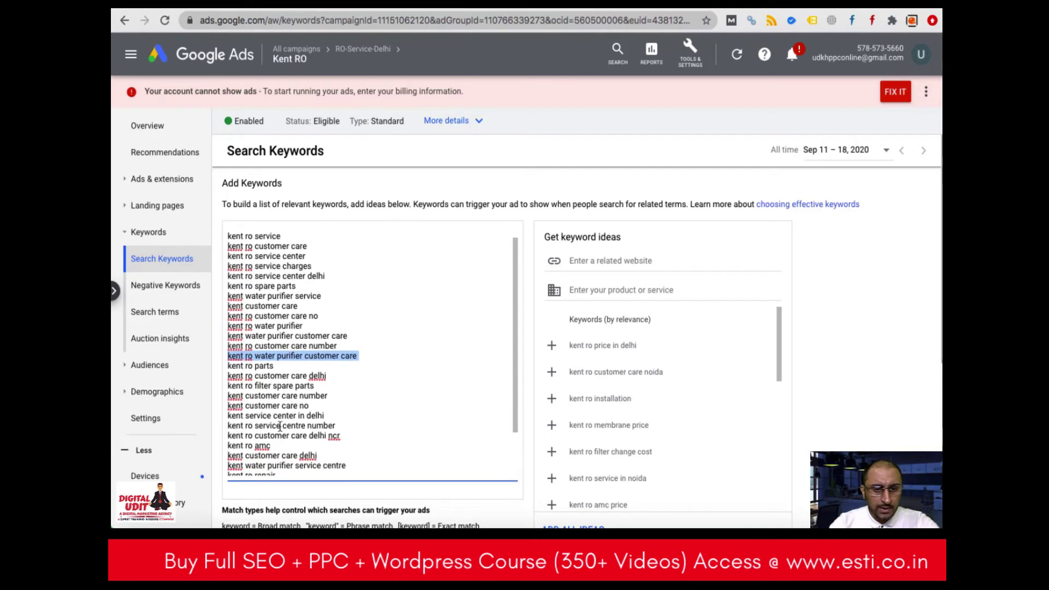
triple_click(280, 426)
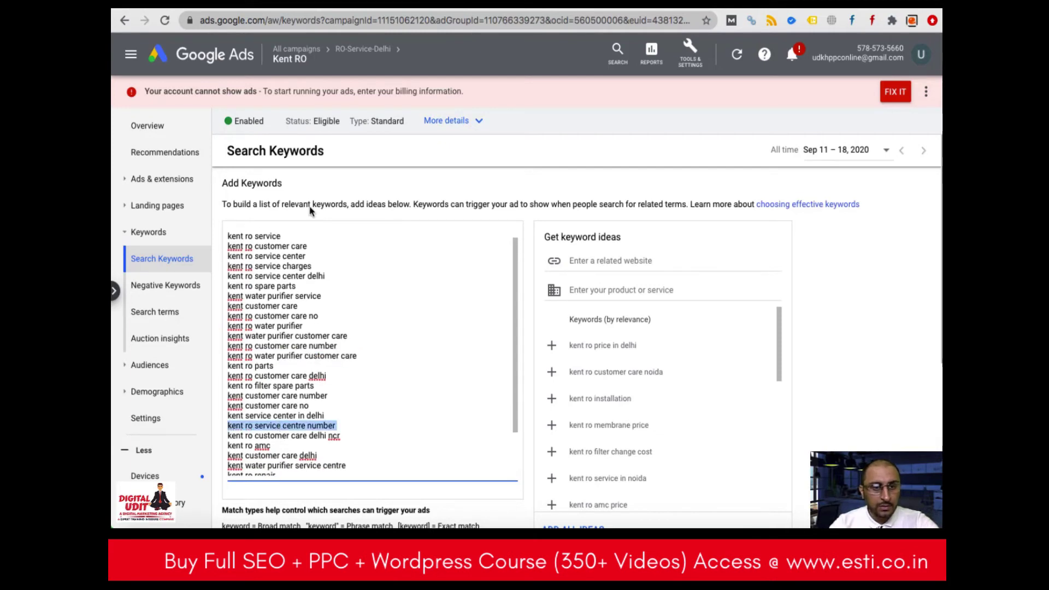
Shorten the first keyword "+kent +ro +customer +delhi" to "+kent +ro +delhi".
scroll(284, 271, up, 1)
drag(331, 230, 223, 231)
key(Right)
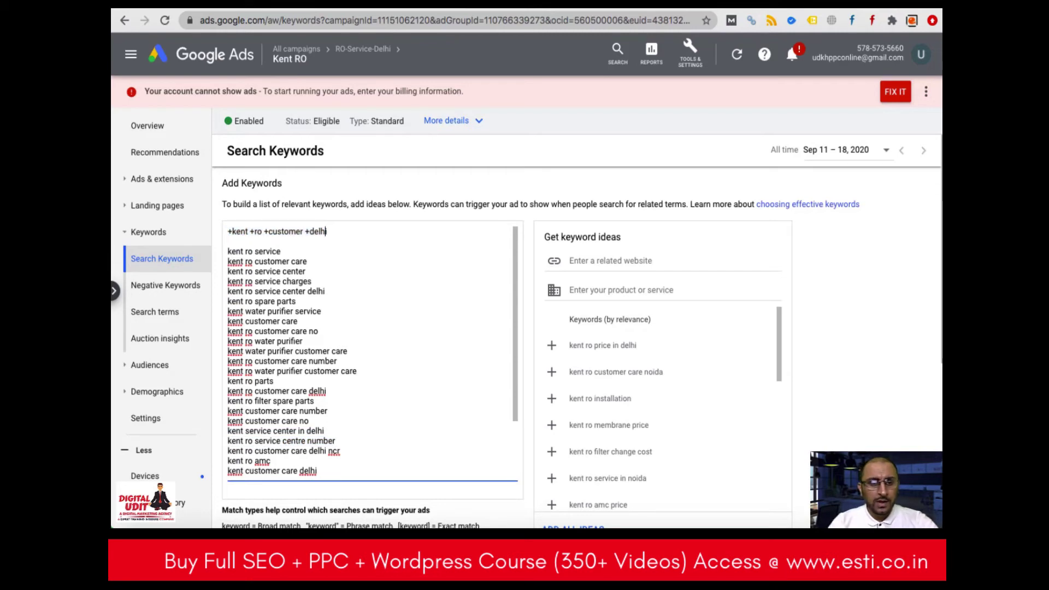
key(BackSpace)
key(BackSpace)
key(BackSpace)
key(BackSpace)
key(BackSpace)
key(BackSpace)
key(BackSpace)
key(BackSpace)
key(BackSpace)
key(BackSpace)
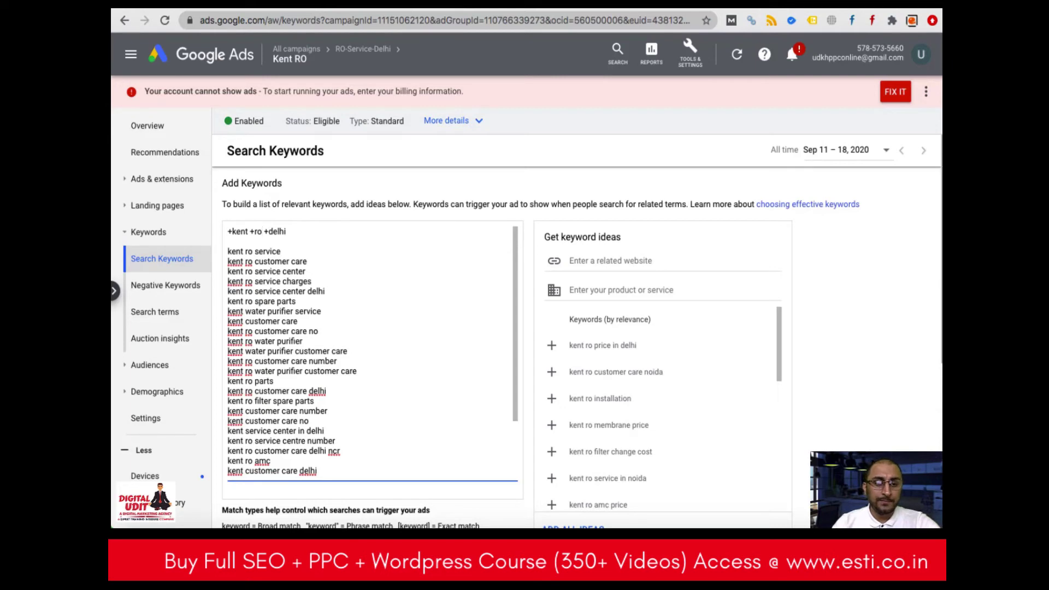
Undo the recent keyword list edits, including the entry of "+kent +ro +customer +delhi", back to an empty first line.
key(ctrl+z)
key(ctrl+z)
key(ctrl+z)
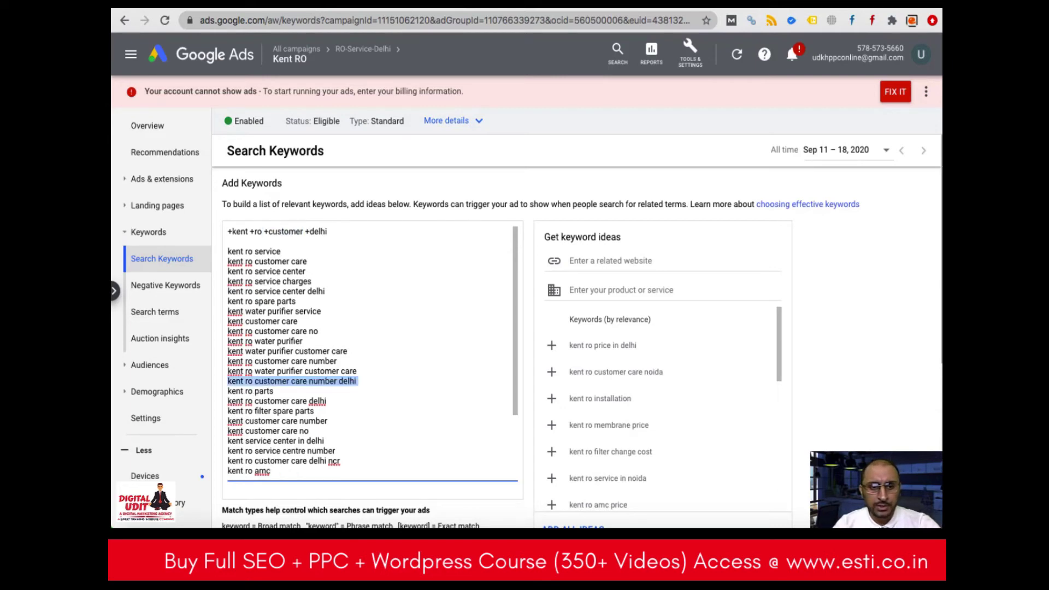
key(ctrl+z)
key(ctrl+z)
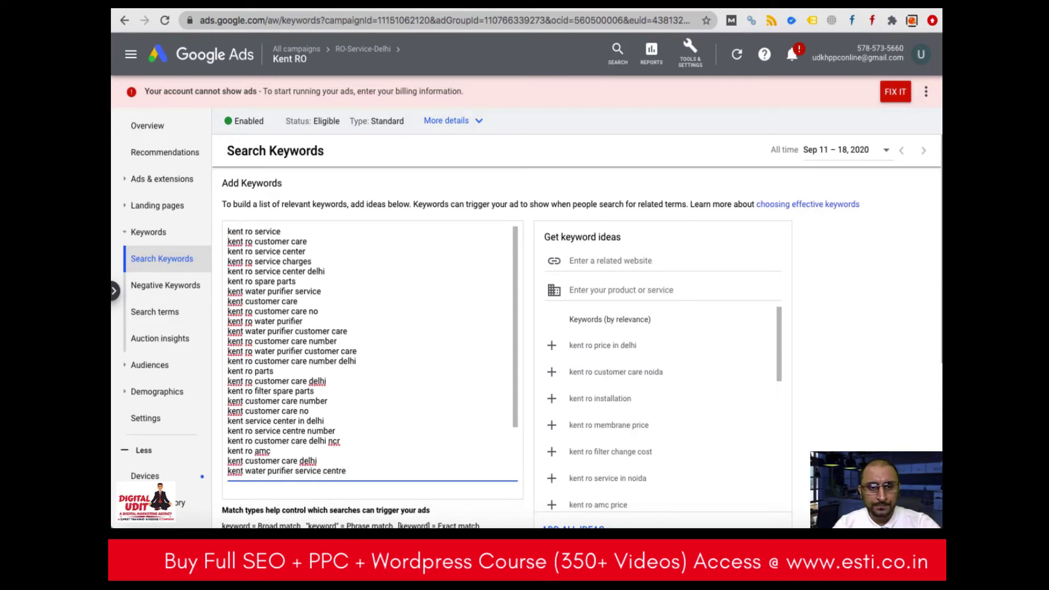
key(ctrl+z)
key(ctrl+z)
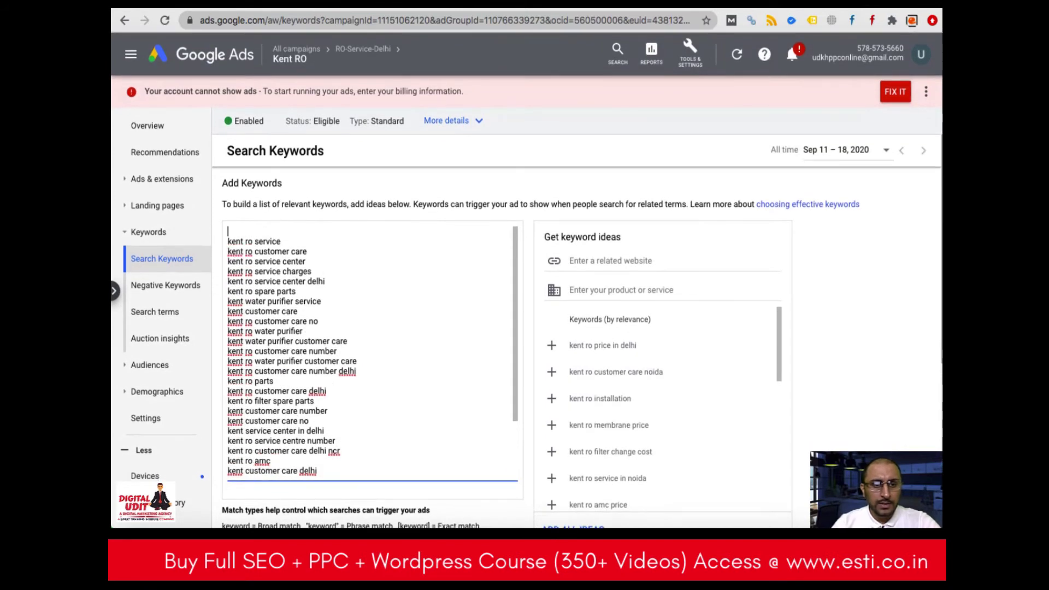
key(ctrl+z)
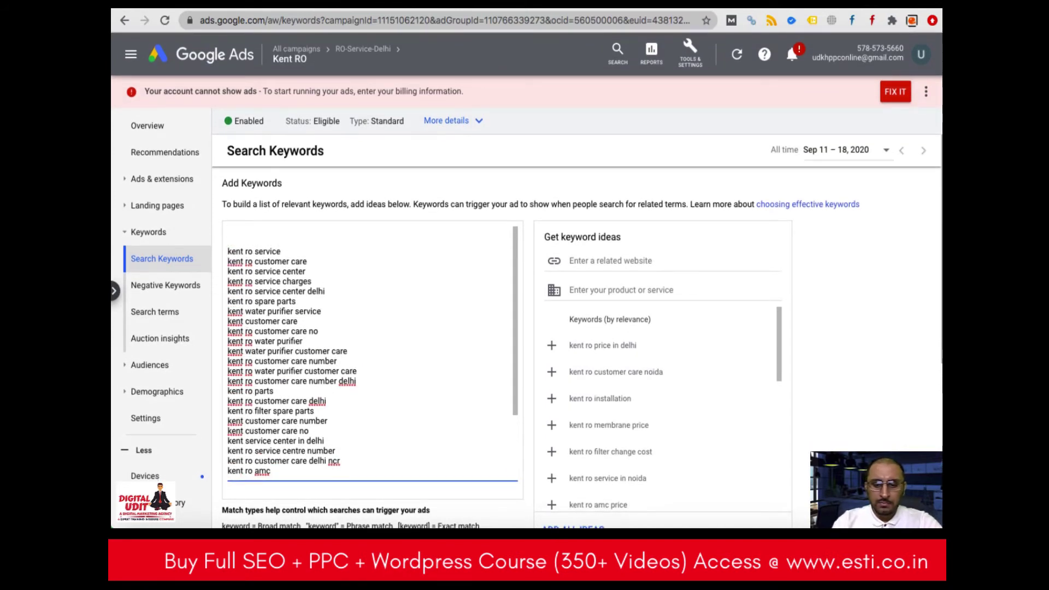
Enter "+kent +ro +delhi" on the first line of the Kent RO keyword list and "-price" on the line beneath it.
text(+kent)
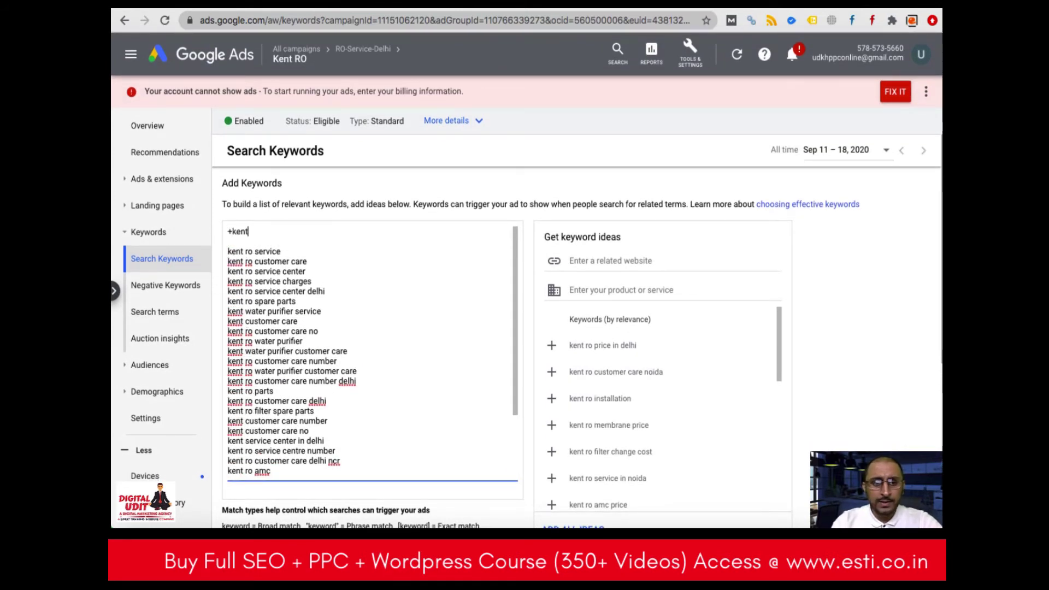
text( +ro)
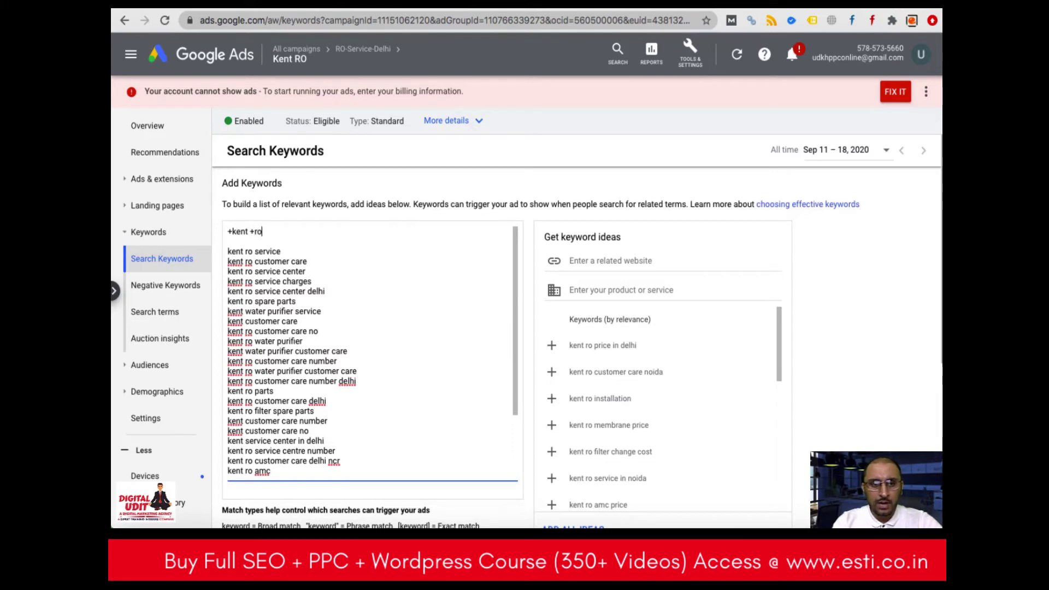
text( +delhi)
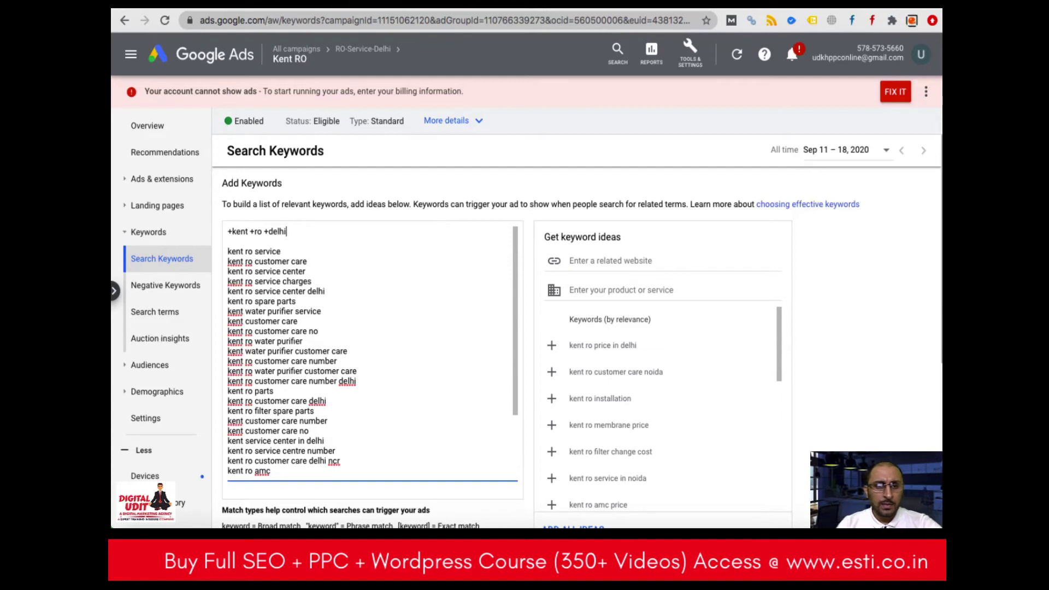
key(Return)
text(-)
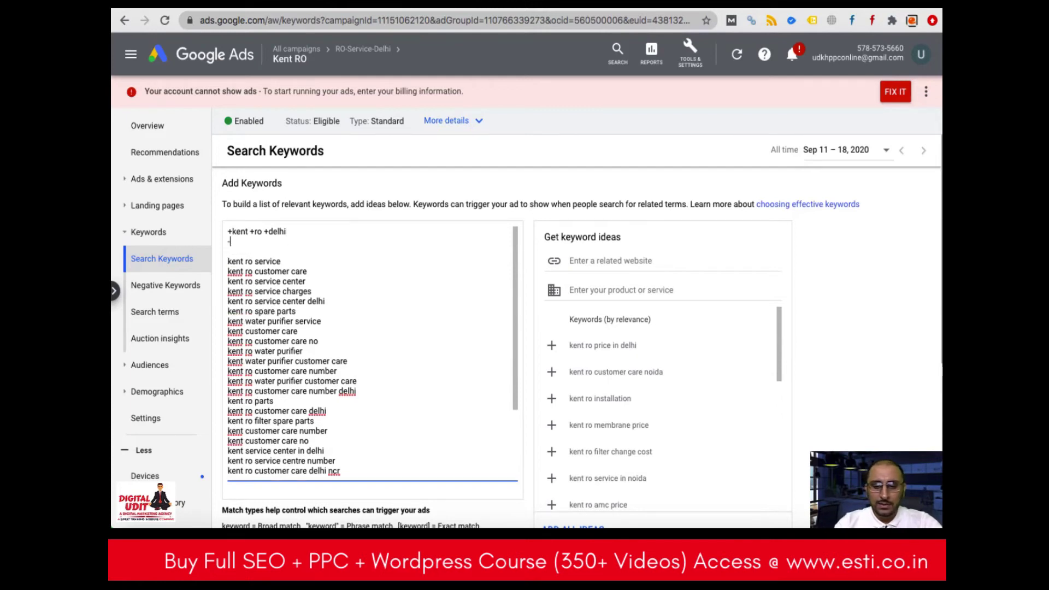
text(price)
key(Return)
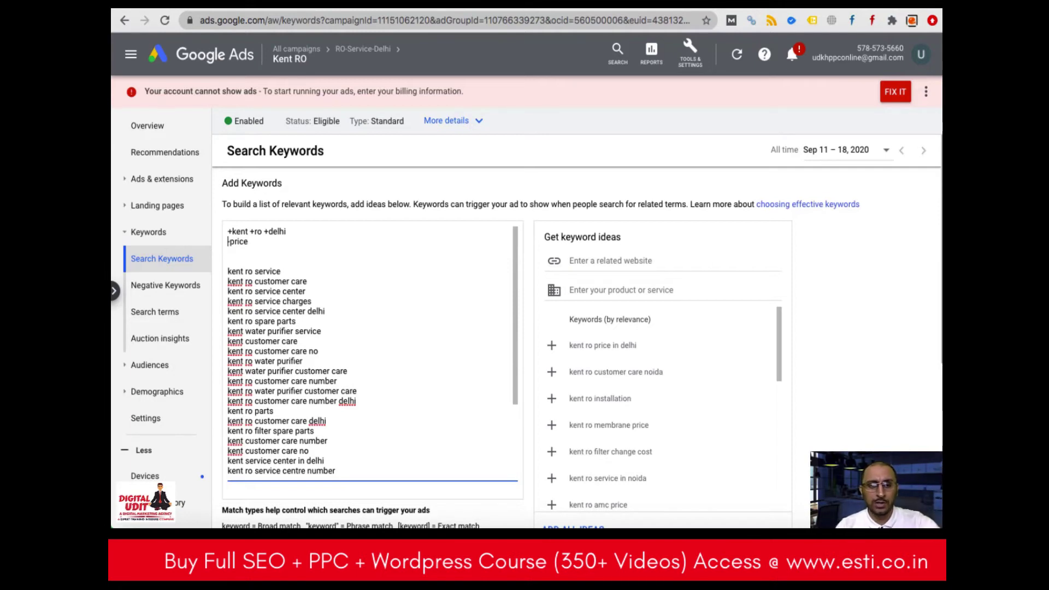
Delete the keywords "kent customer care delhi", "kent ro customer care delhi ncr" and "kent service center in delhi" from the list.
key(Down)
key(Down)
key(Down)
key(Down)
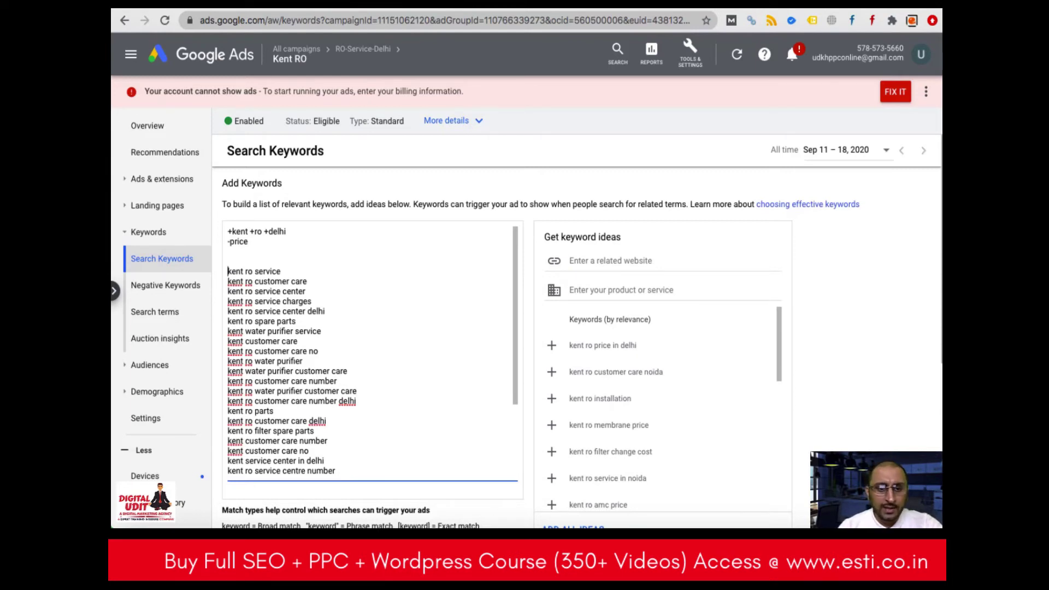
scroll(322, 420, down, 6)
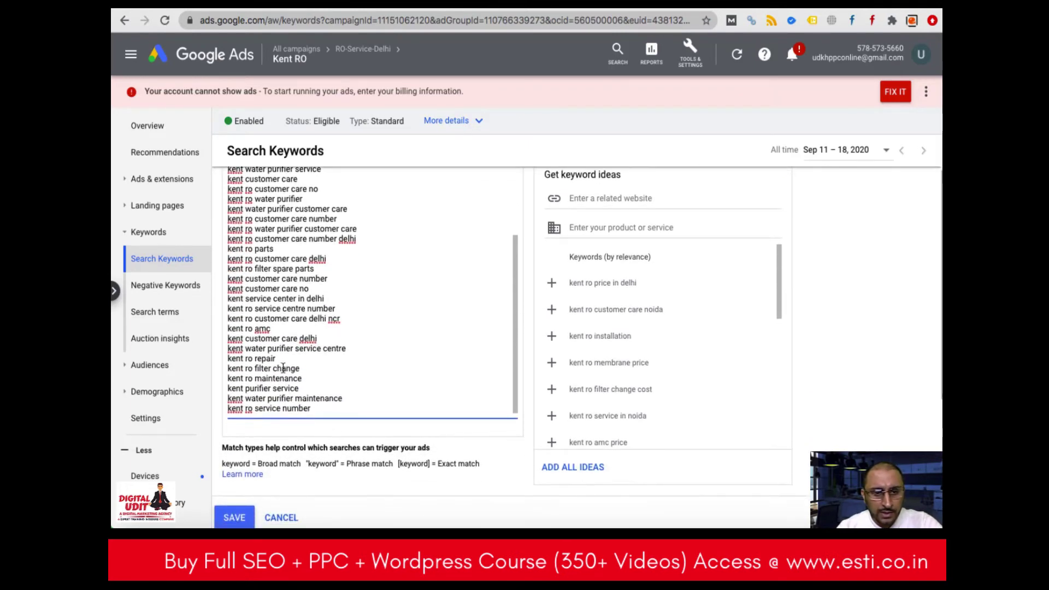
triple_click(287, 339)
key(BackSpace)
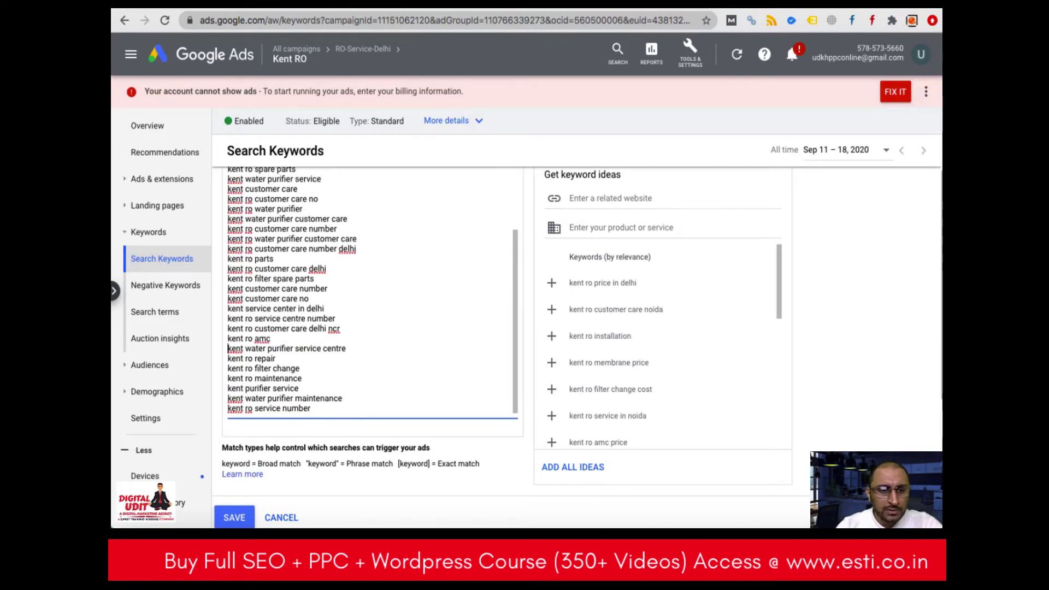
triple_click(297, 328)
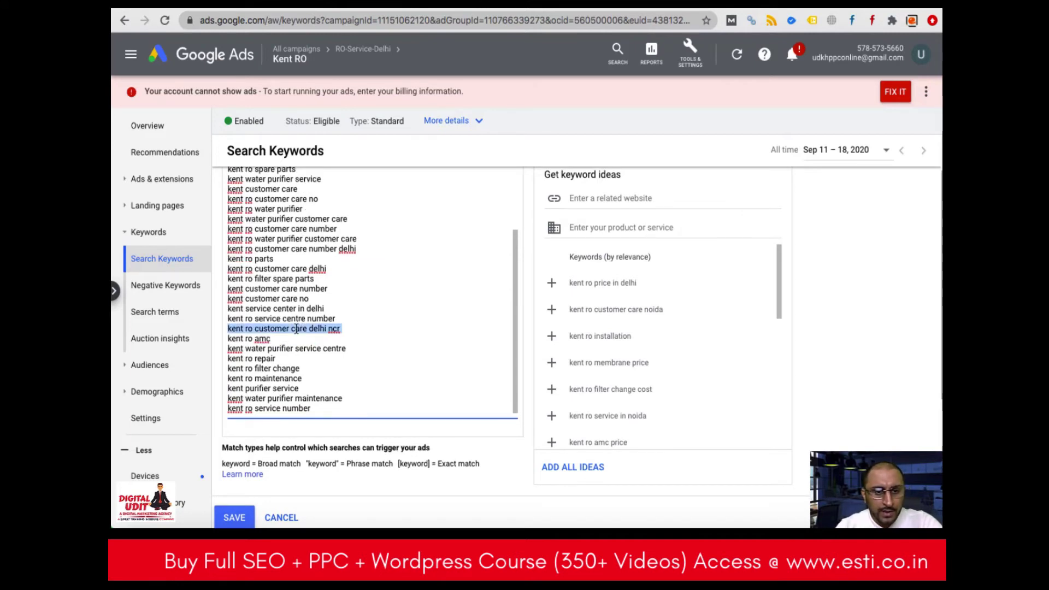
key(BackSpace)
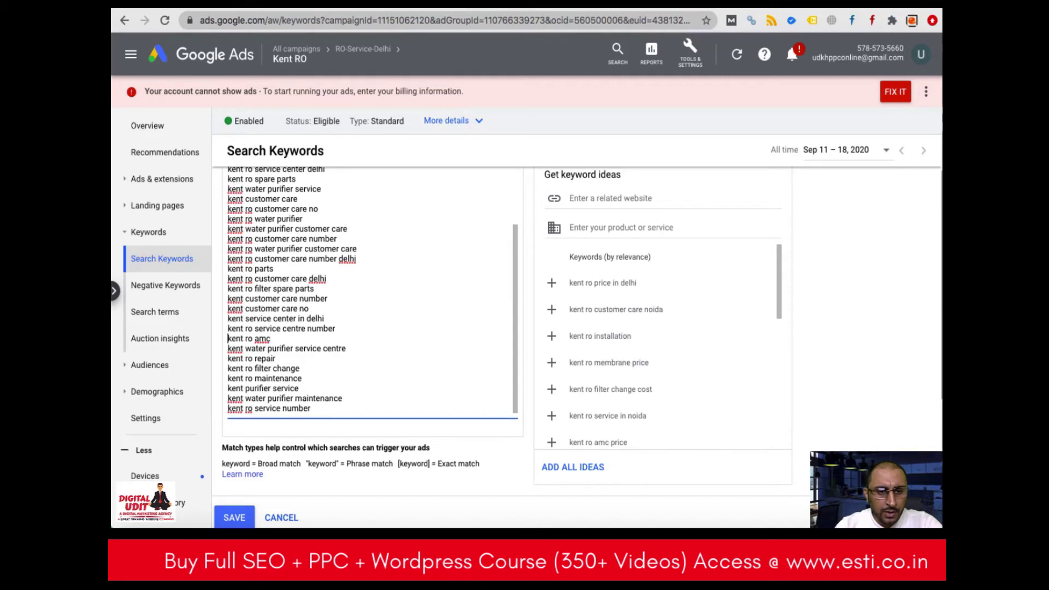
triple_click(273, 320)
key(BackSpace)
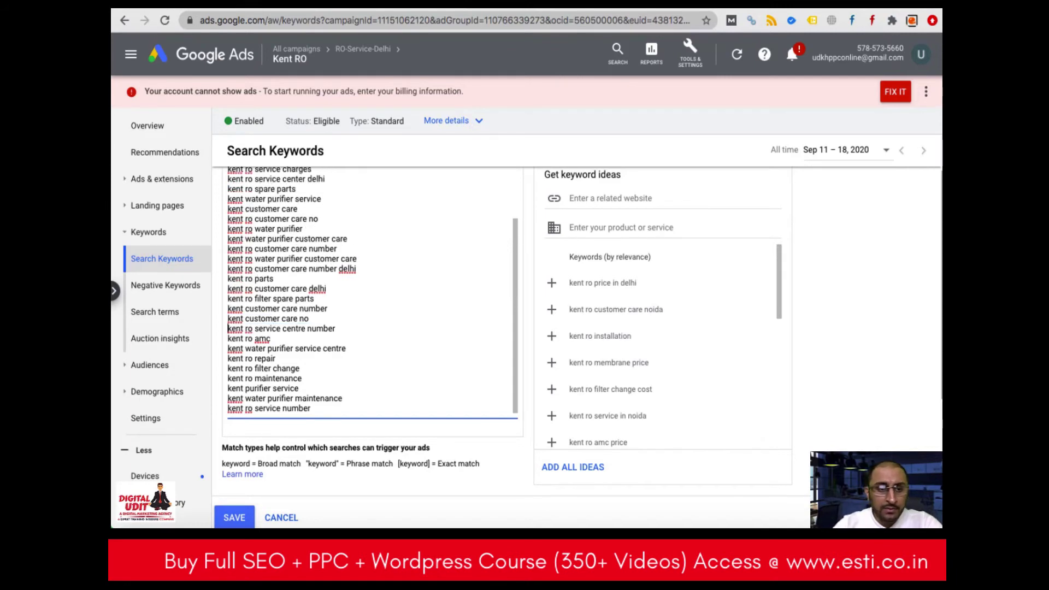
Delete the keywords "kent customer care number", "kent customer care no" and "kent customer care" from the list.
triple_click(263, 308)
key(BackSpace)
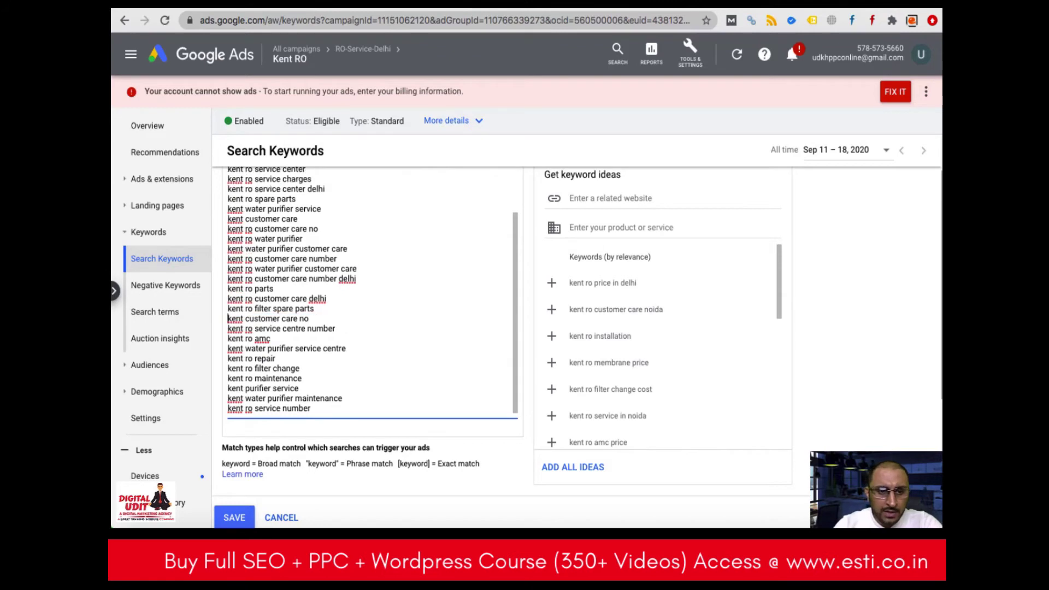
triple_click(270, 320)
key(BackSpace)
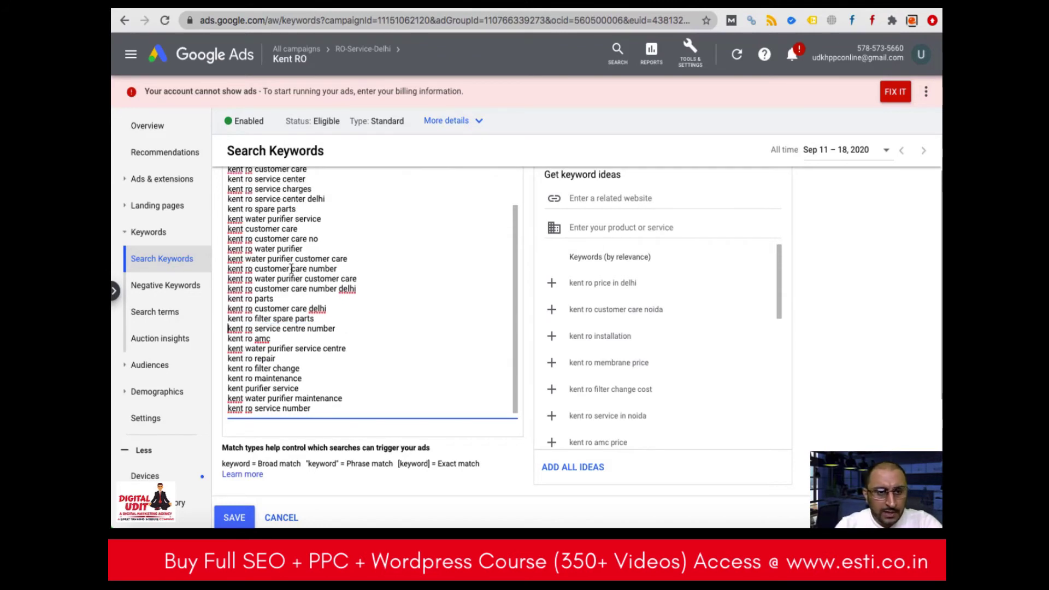
triple_click(271, 230)
key(BackSpace)
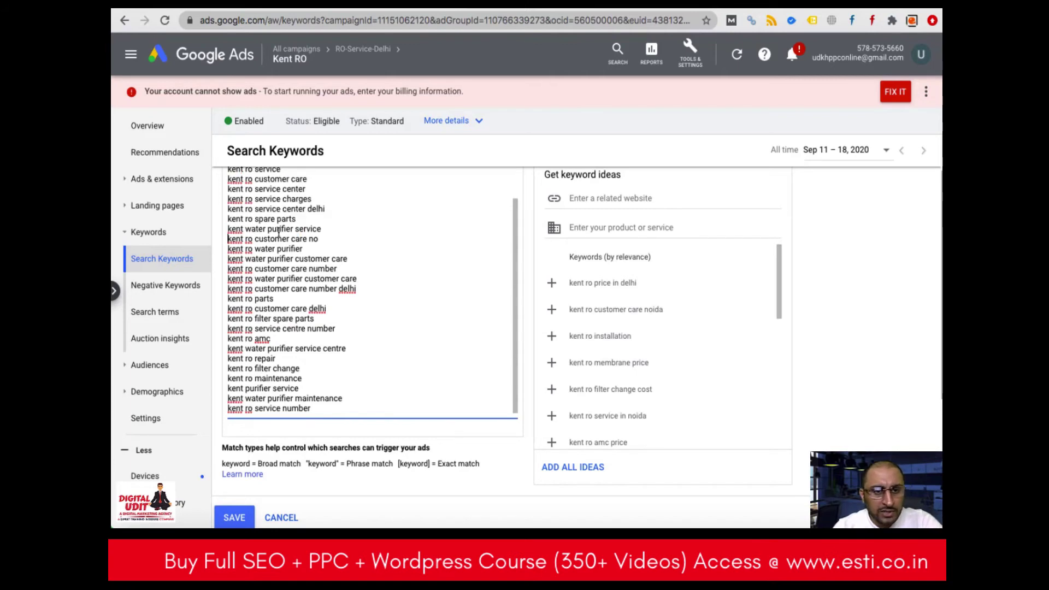
Delete the keywords "kent ro service center delhi", "kent ro customer care number delhi" and "kent ro customer care delhi".
triple_click(279, 230)
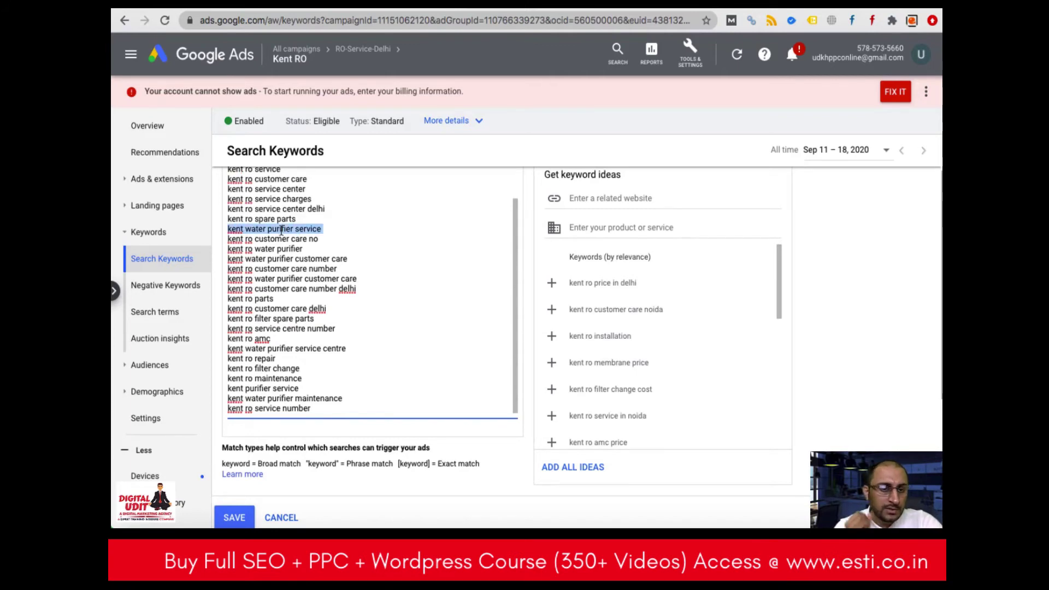
scroll(280, 230, up, 1)
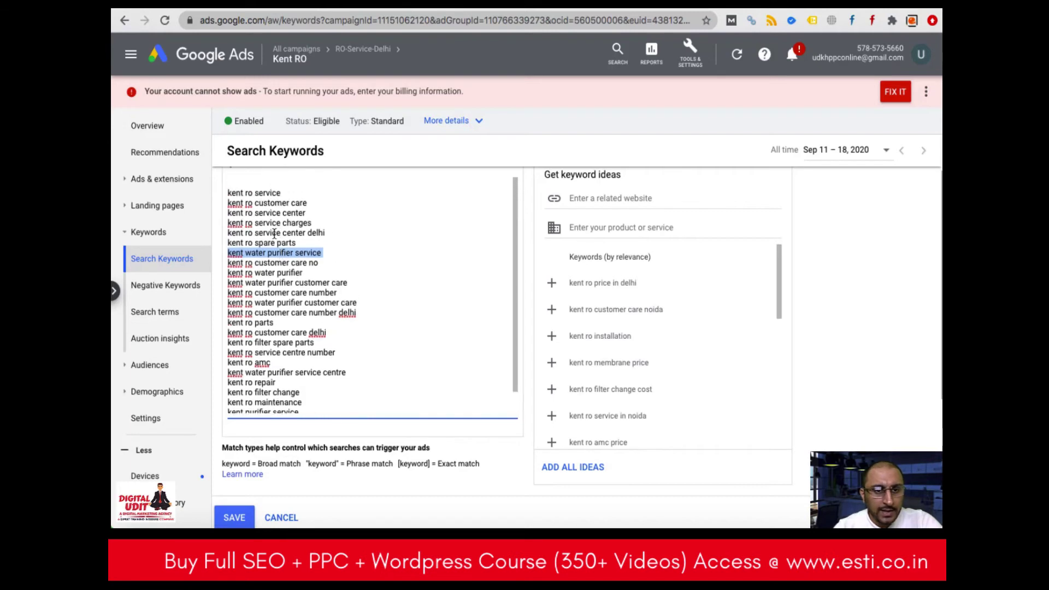
click(227, 233)
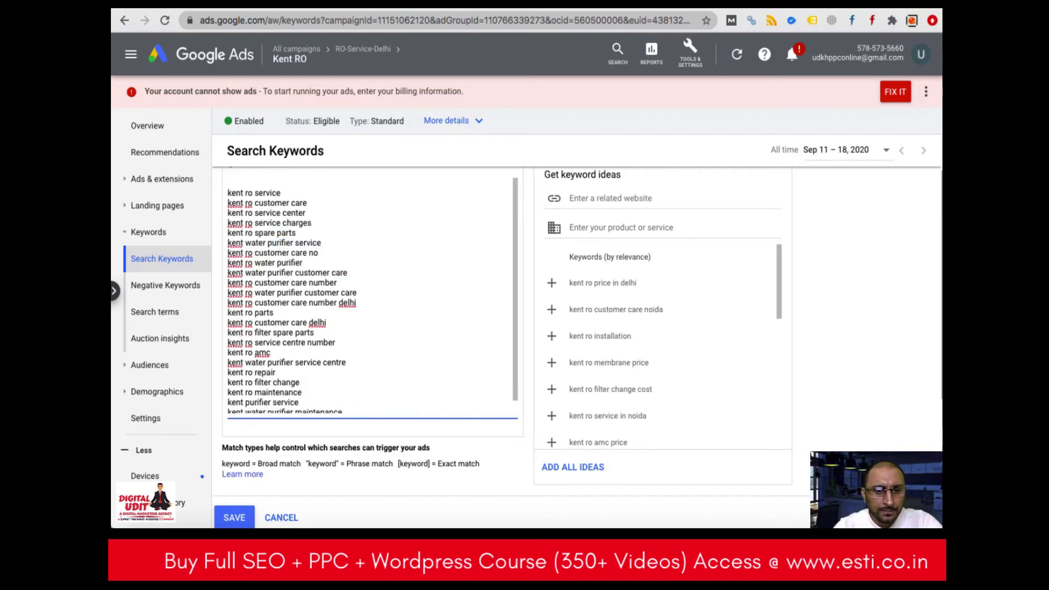
triple_click(266, 303)
key(BackSpace)
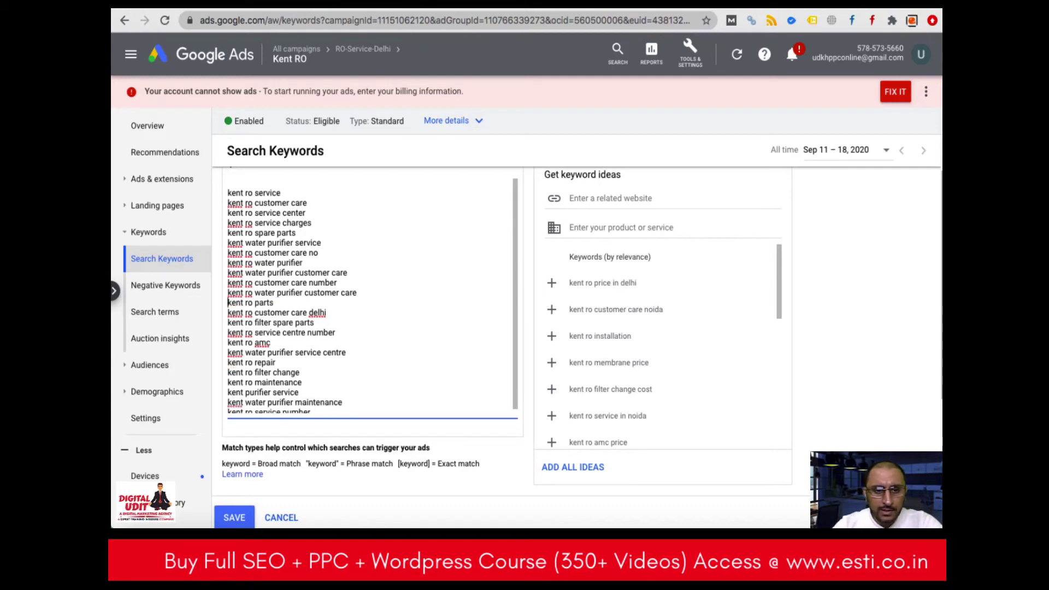
triple_click(297, 313)
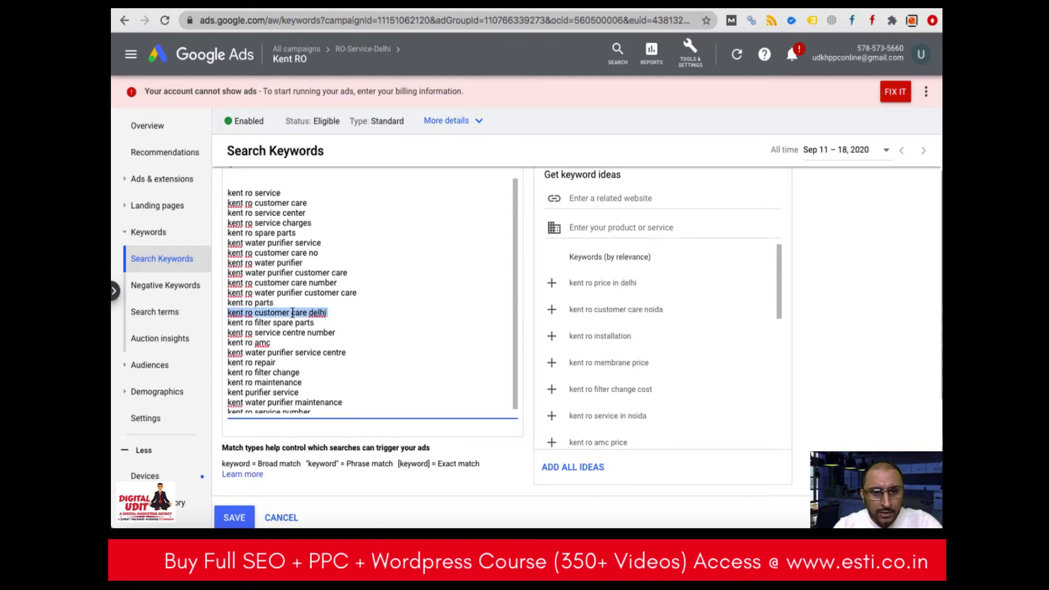
key(BackSpace)
Add the keyword "+kent +ro +service" on the line below "-price".
scroll(295, 377, down, 2)
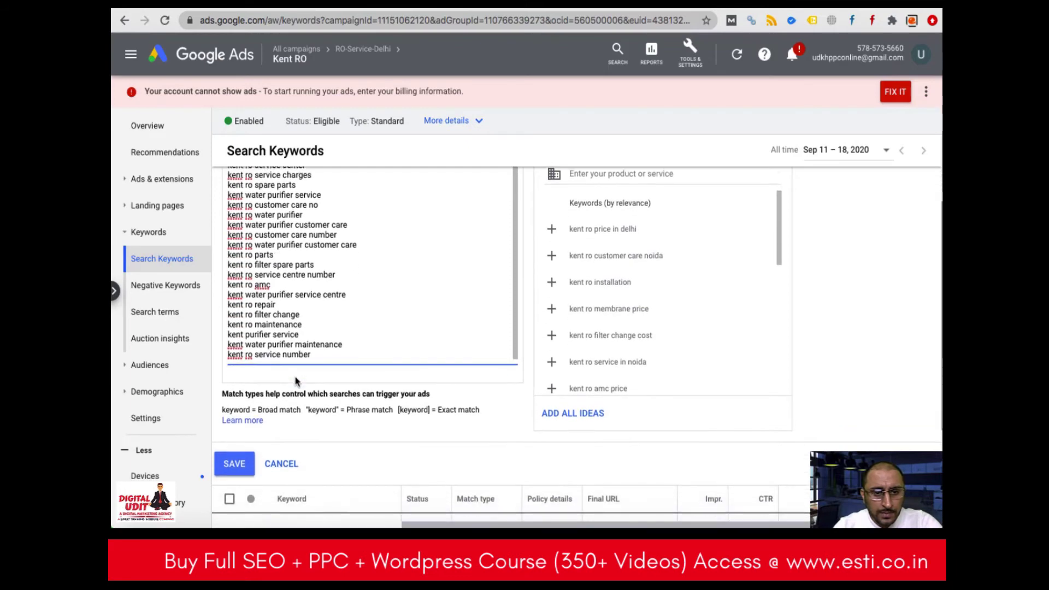
scroll(295, 377, up, 3)
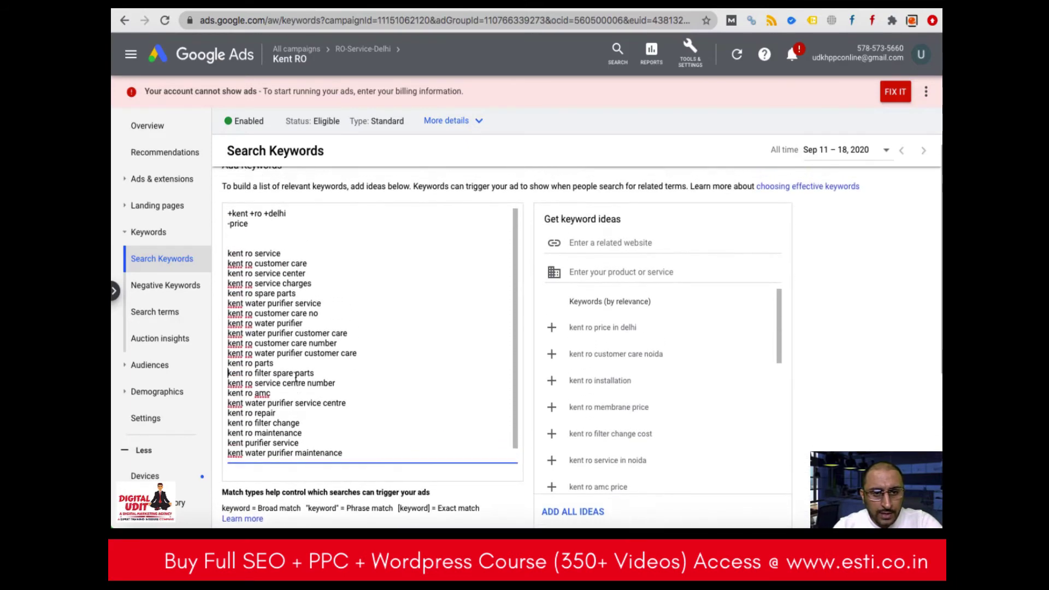
scroll(295, 377, up, 1)
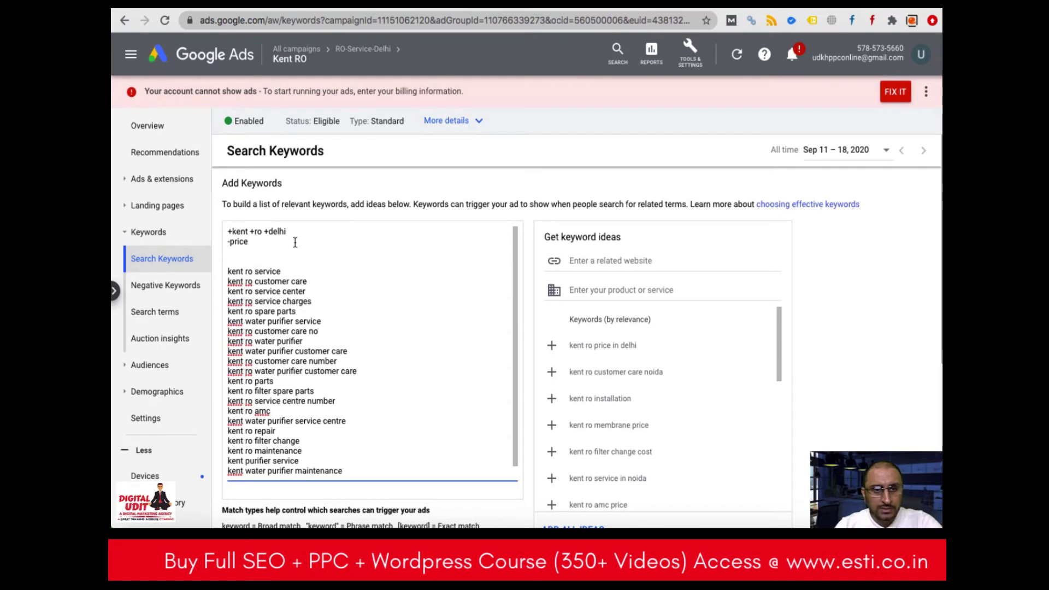
click(256, 254)
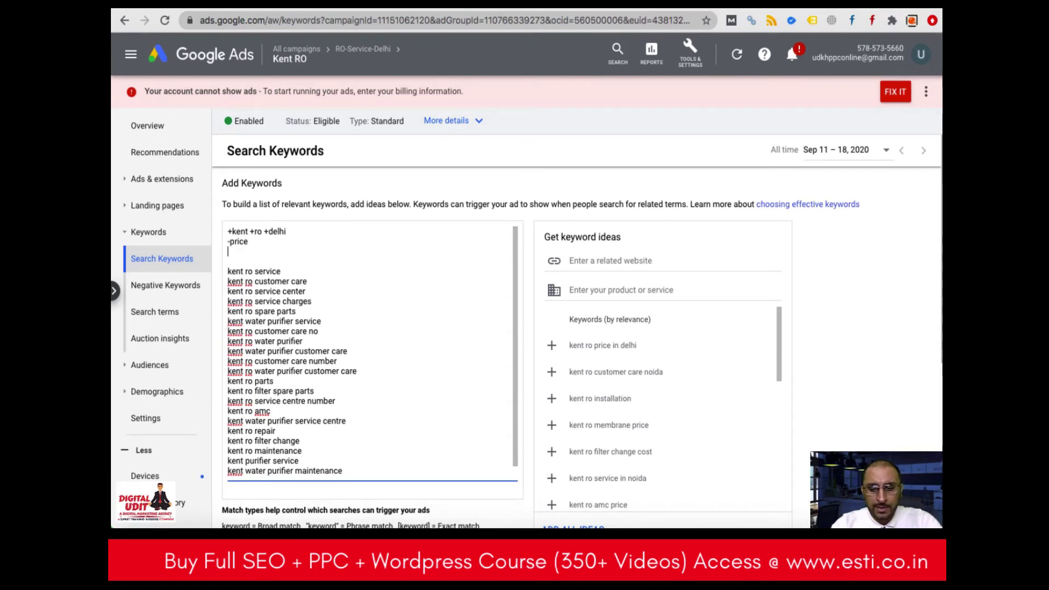
text(_kent +ro)
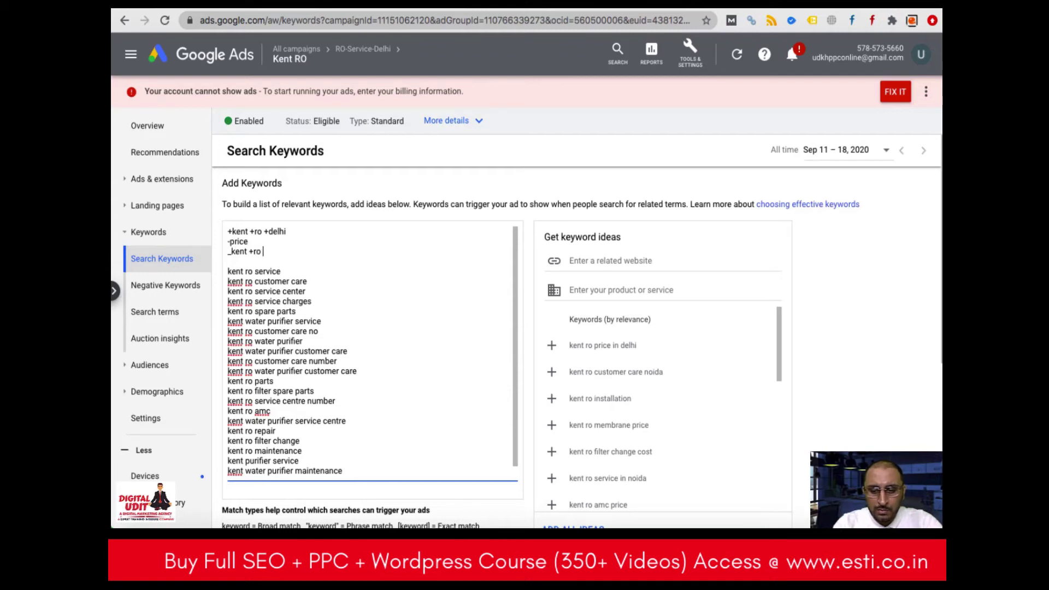
text( +service)
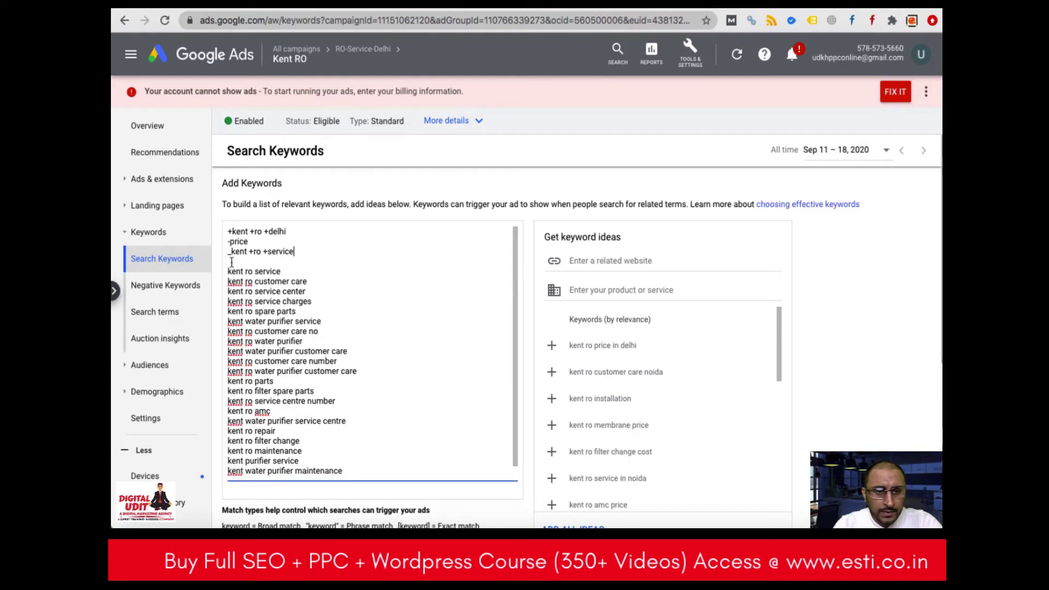
click(231, 254)
key(BackSpace)
text(+)
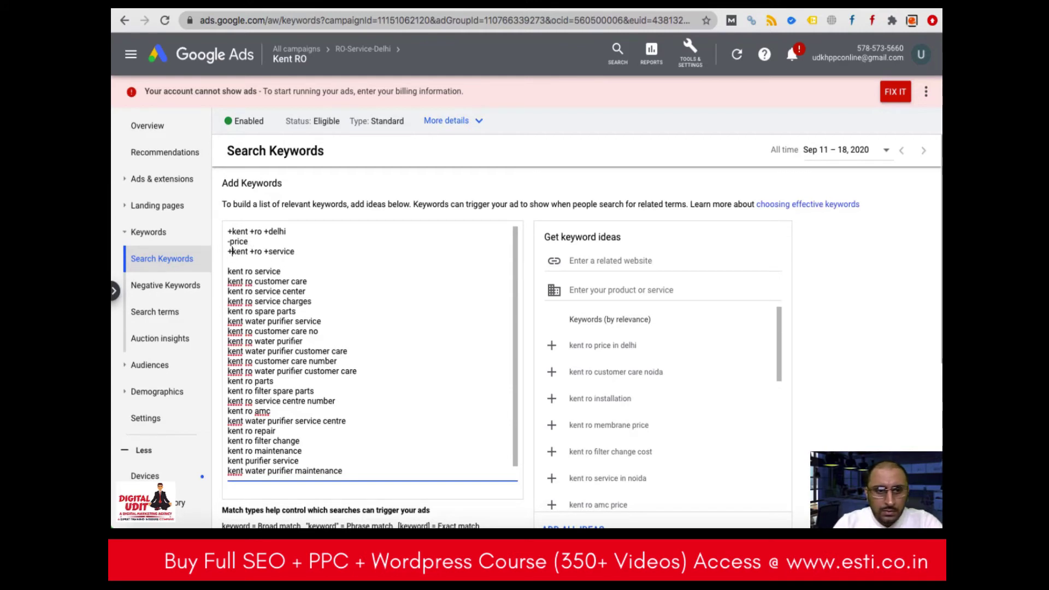
Delete "kent ro service", "kent ro service center", "kent ro service charges" and "kent ro service centre number" from the keyword list.
triple_click(255, 272)
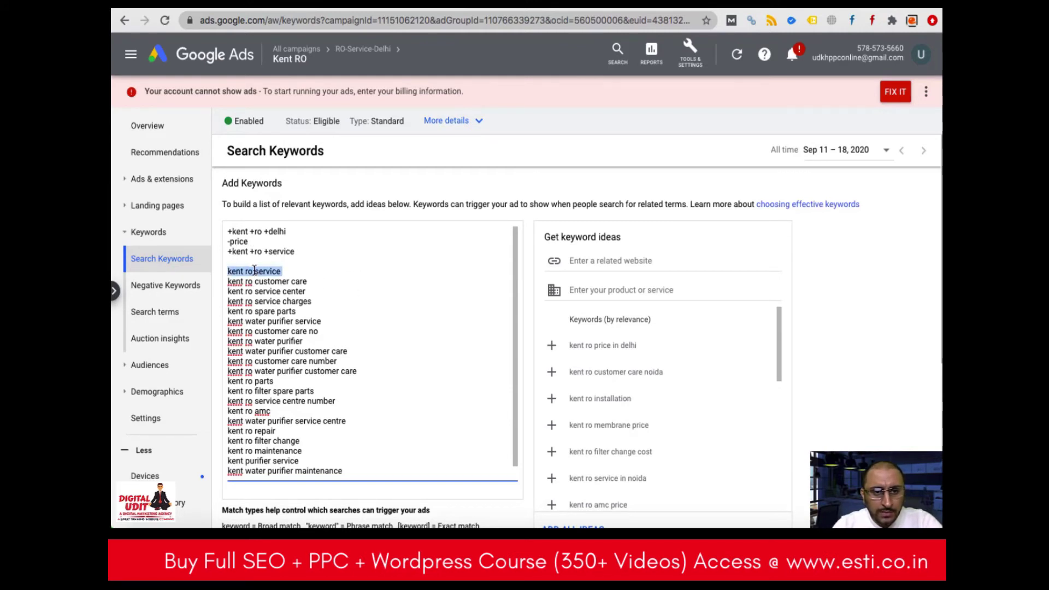
key(BackSpace)
triple_click(262, 281)
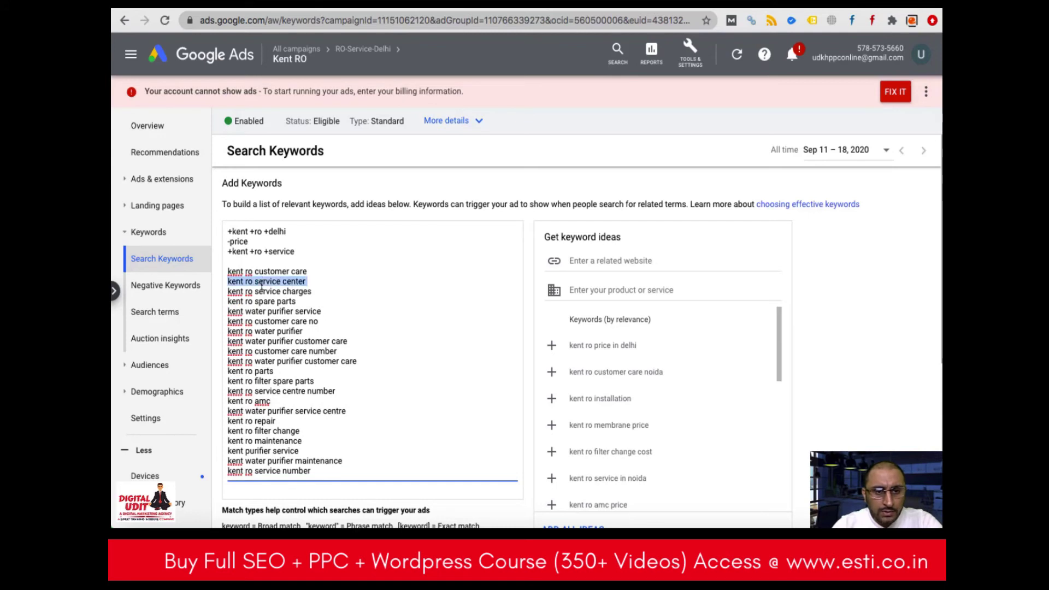
key(BackSpace)
triple_click(264, 282)
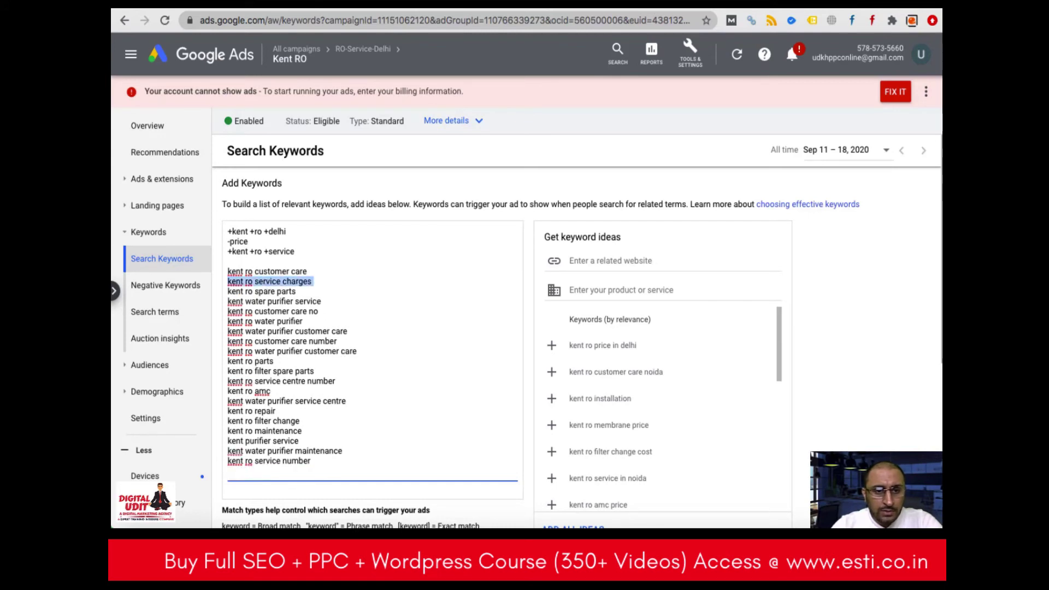
key(BackSpace)
triple_click(270, 283)
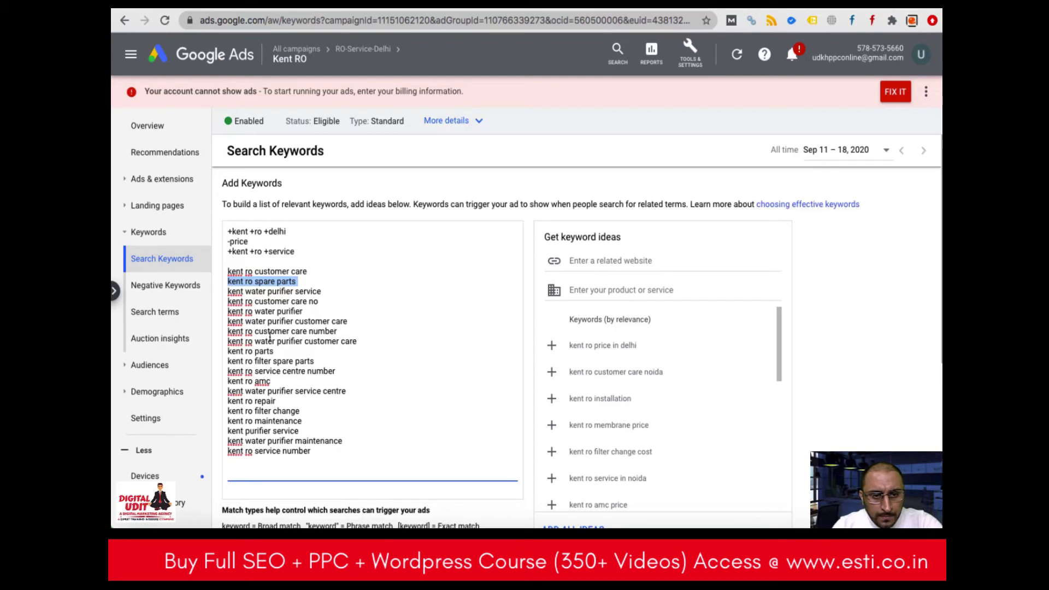
triple_click(260, 372)
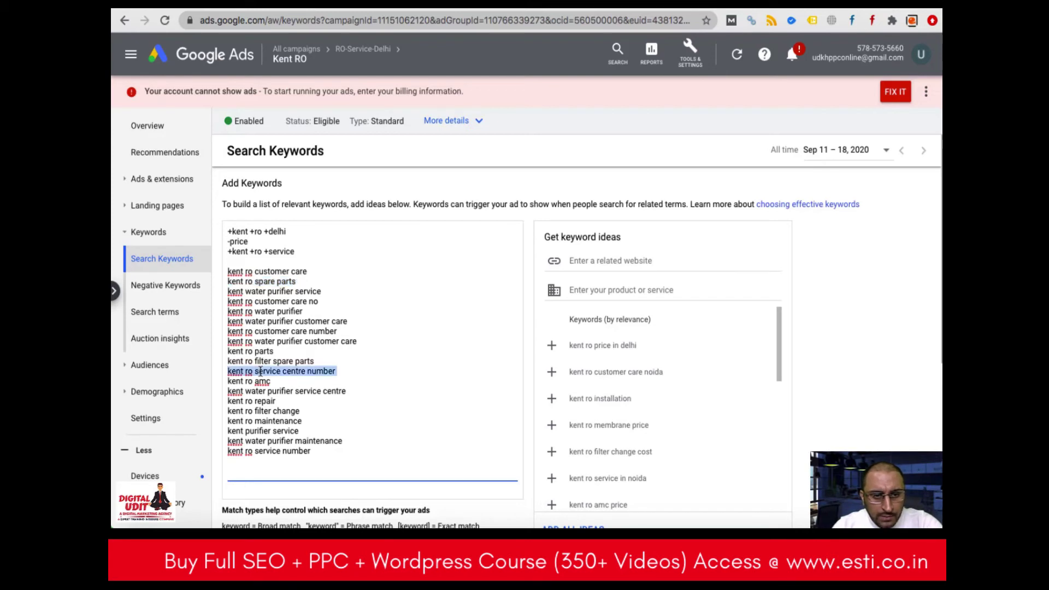
key(BackSpace)
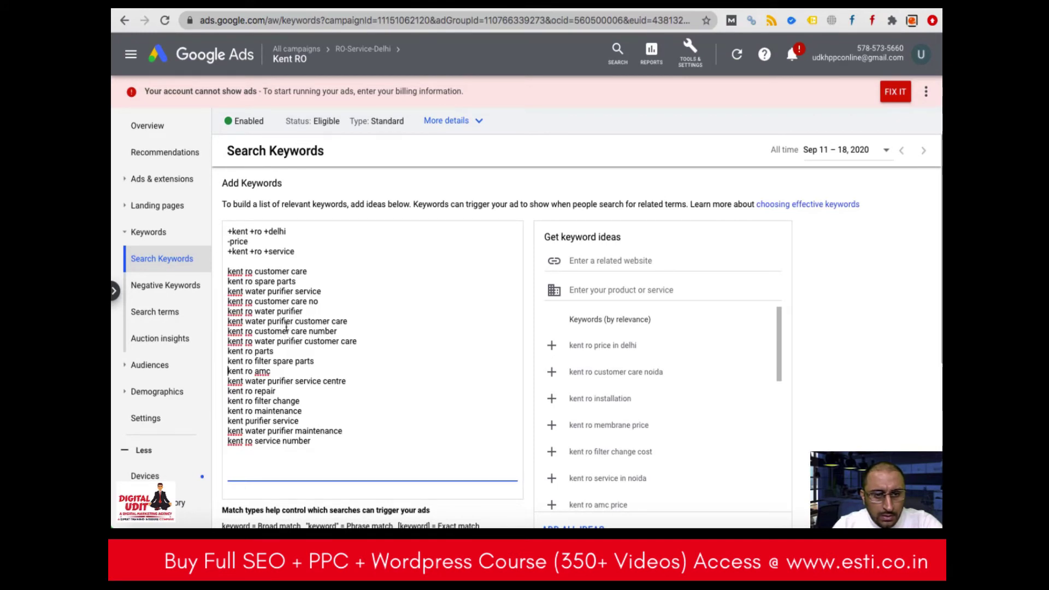
Add the keyword "+kent +ro +customer" on the line below "+kent +ro +service".
click(301, 252)
key(Return)
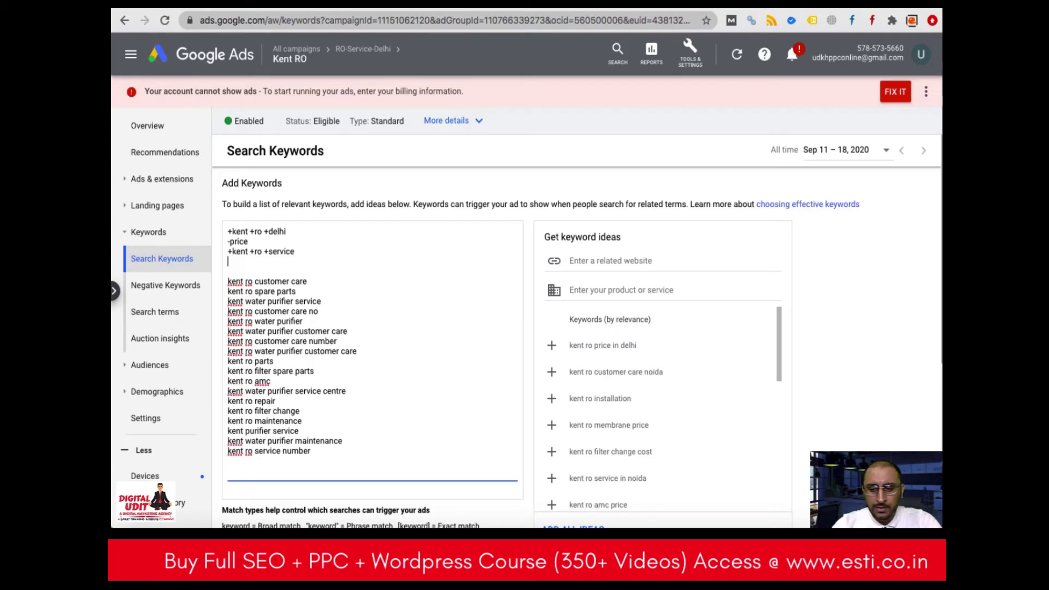
text(+ken)
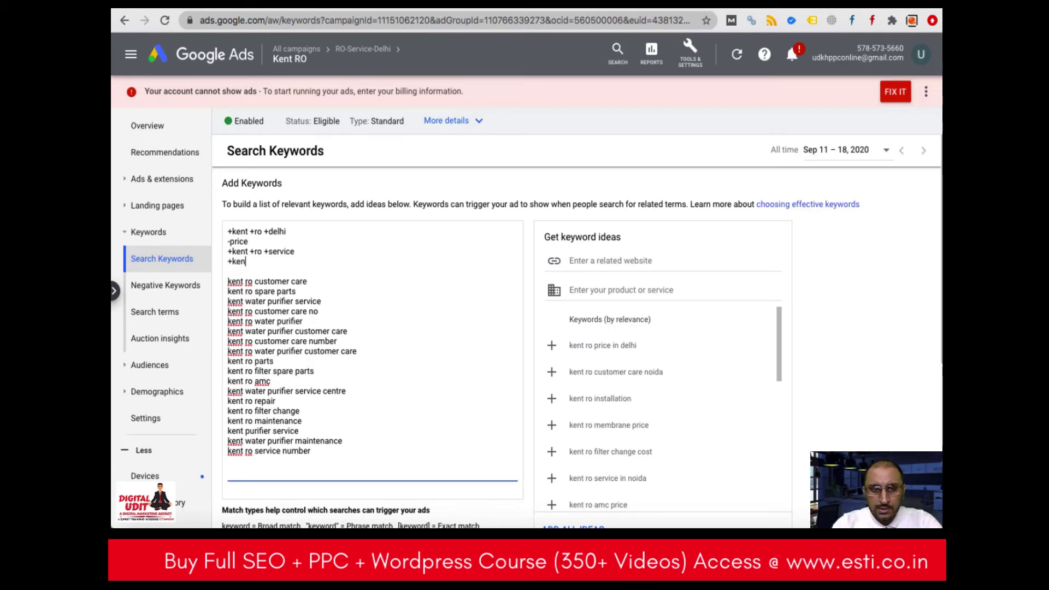
text(t +)
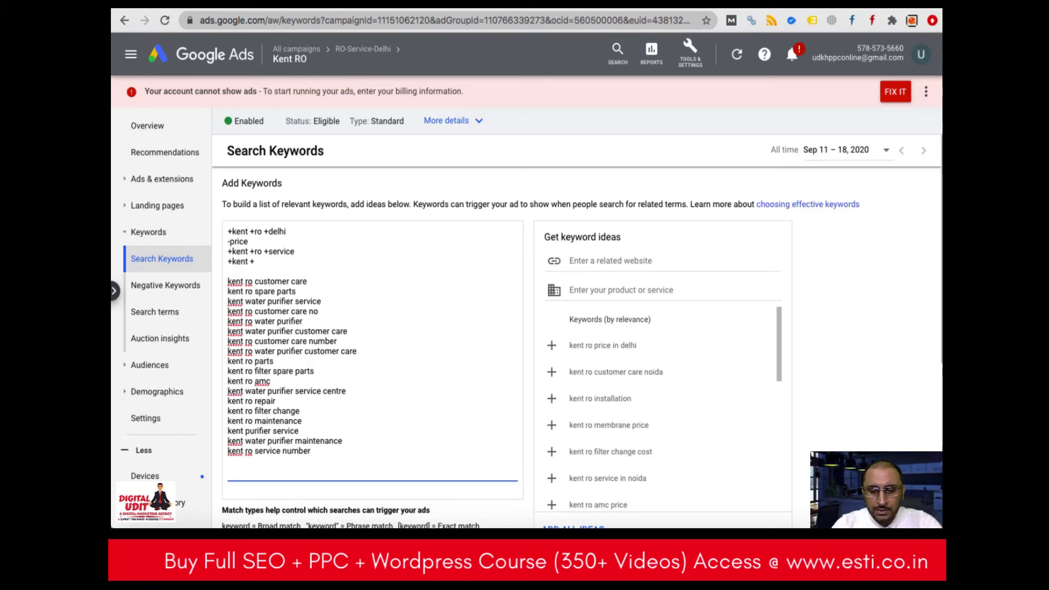
text(ro )
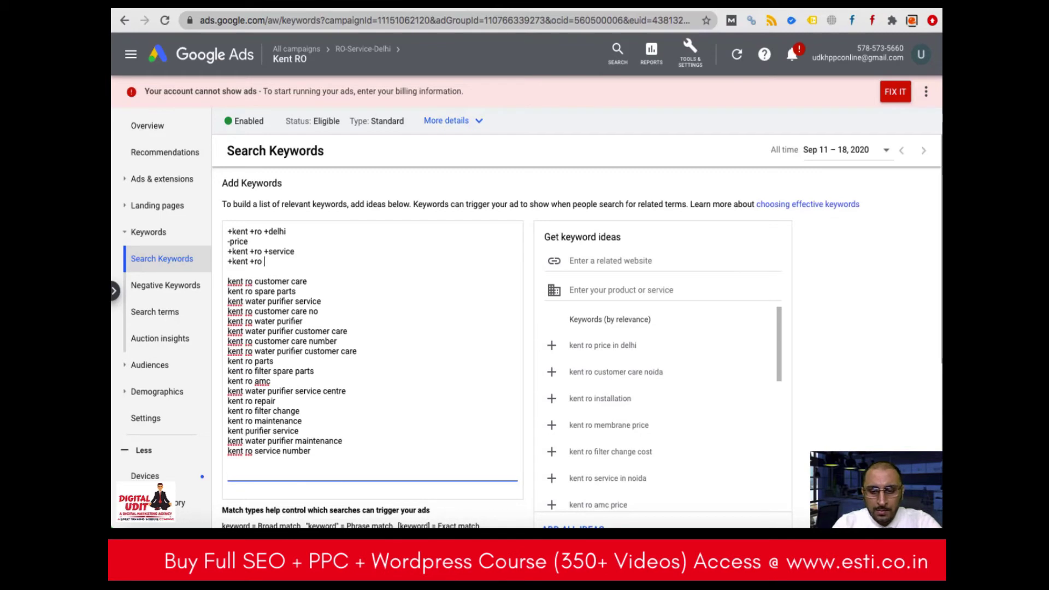
text(+custo)
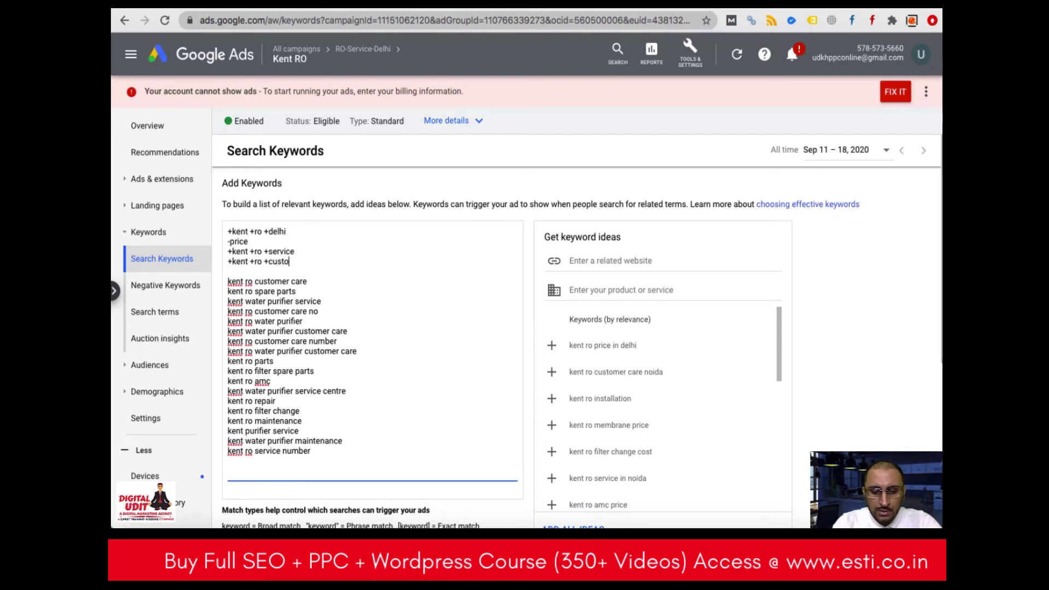
text(mer)
Duplicate "+kent +ro +customer" onto the line below it and change the copy to "+kent +water +purifier +customer".
key(shift+Up)
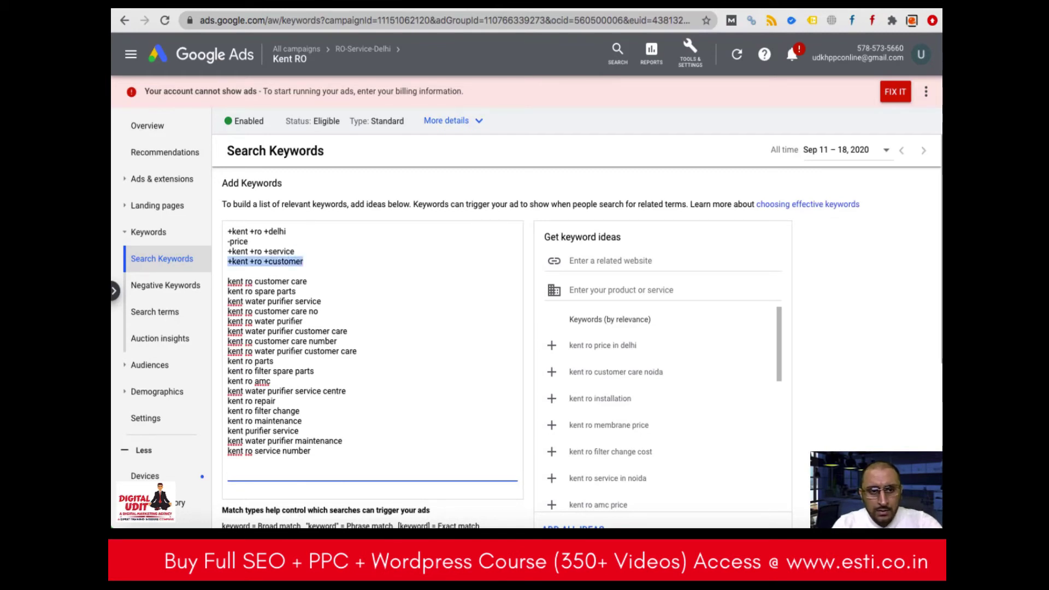
key(ctrl+c)
key(Right)
key(Return)
key(ctrl+v)
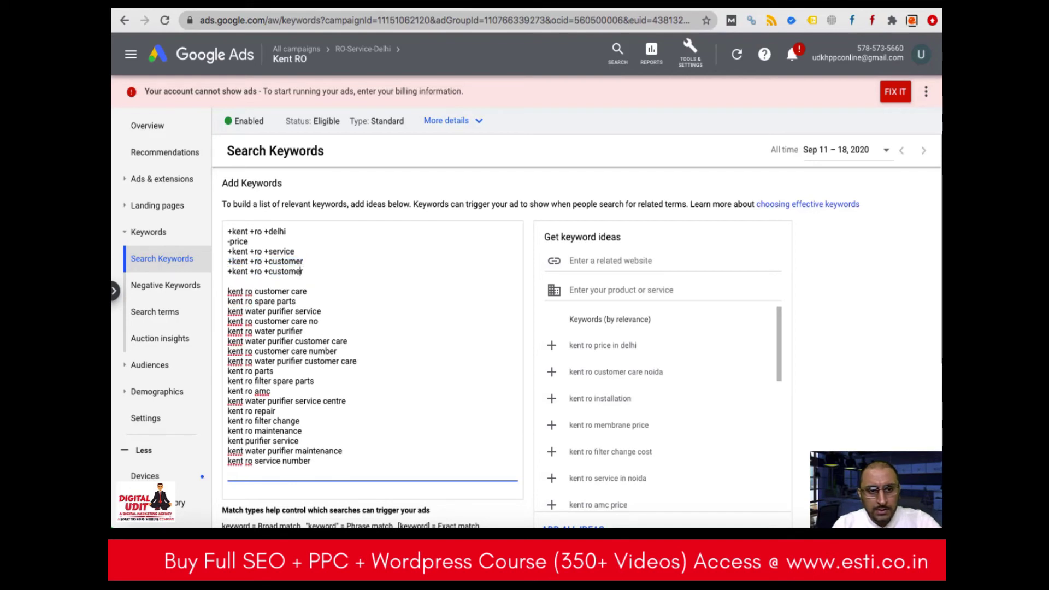
key(Left)
key(Left)
key(Left)
key(Left)
key(Left)
key(Left)
key(Left)
key(Left)
key(Left)
key(BackSpace)
key(BackSpace)
key(BackSpace)
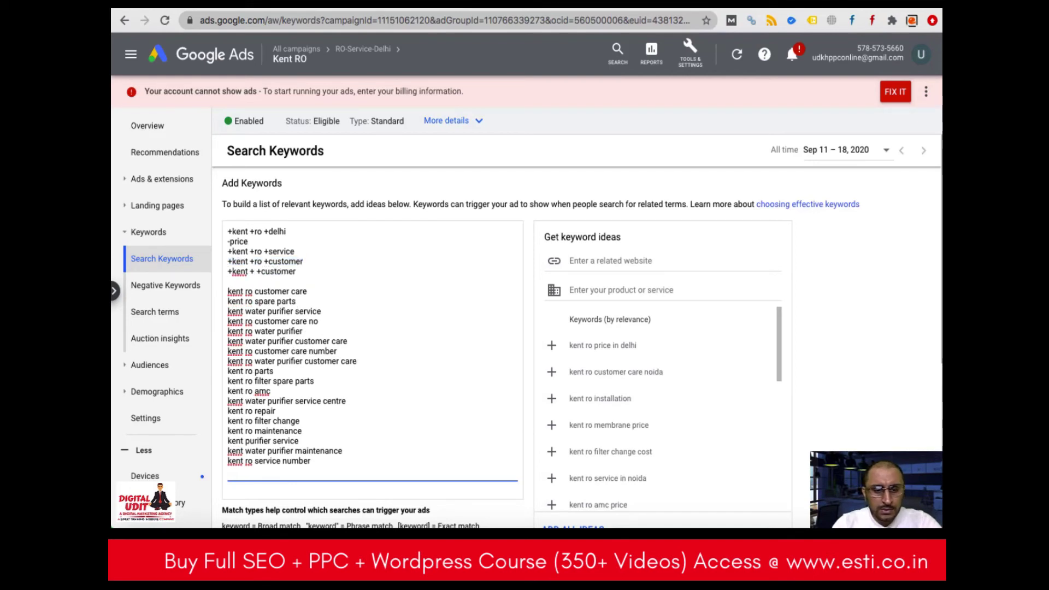
text(water )
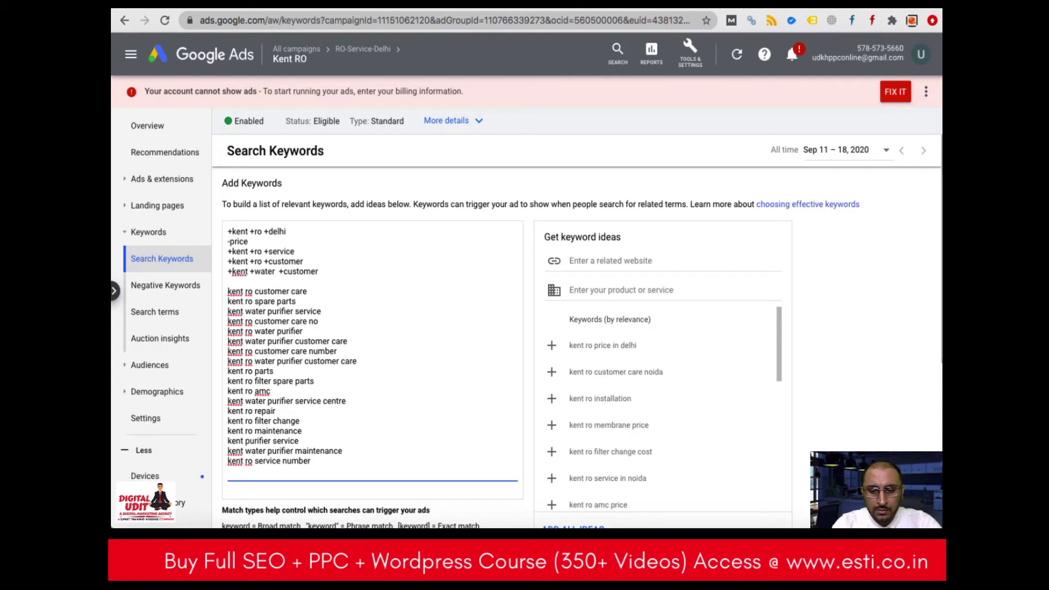
text(+)
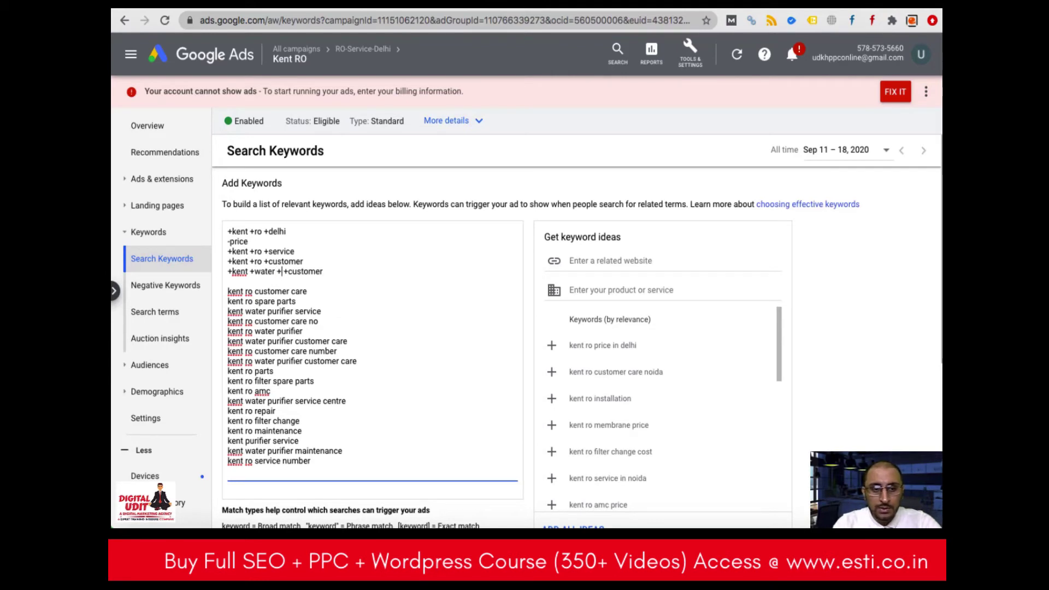
text(purifi)
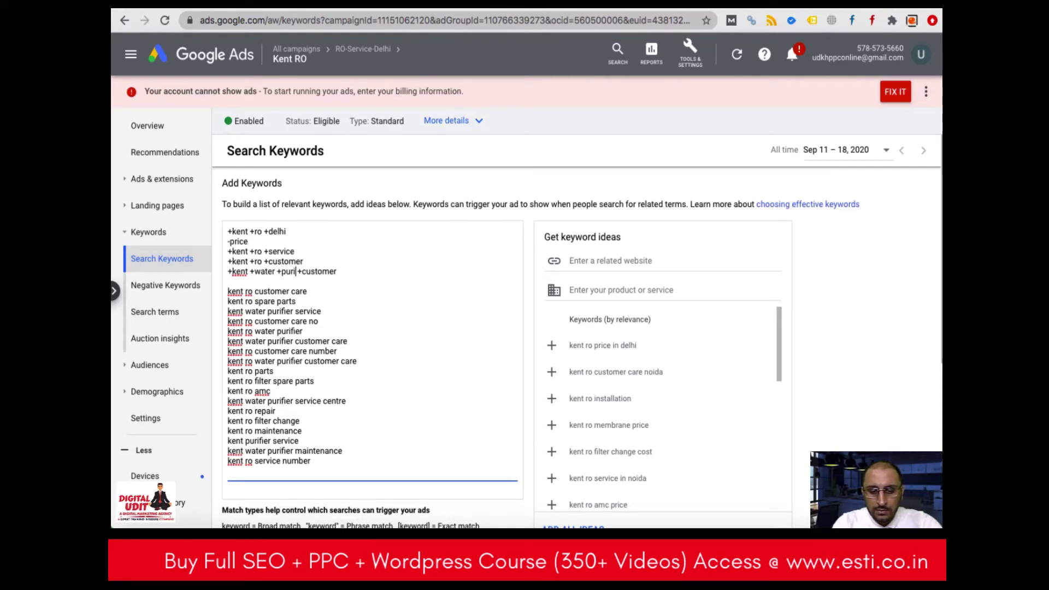
text(er)
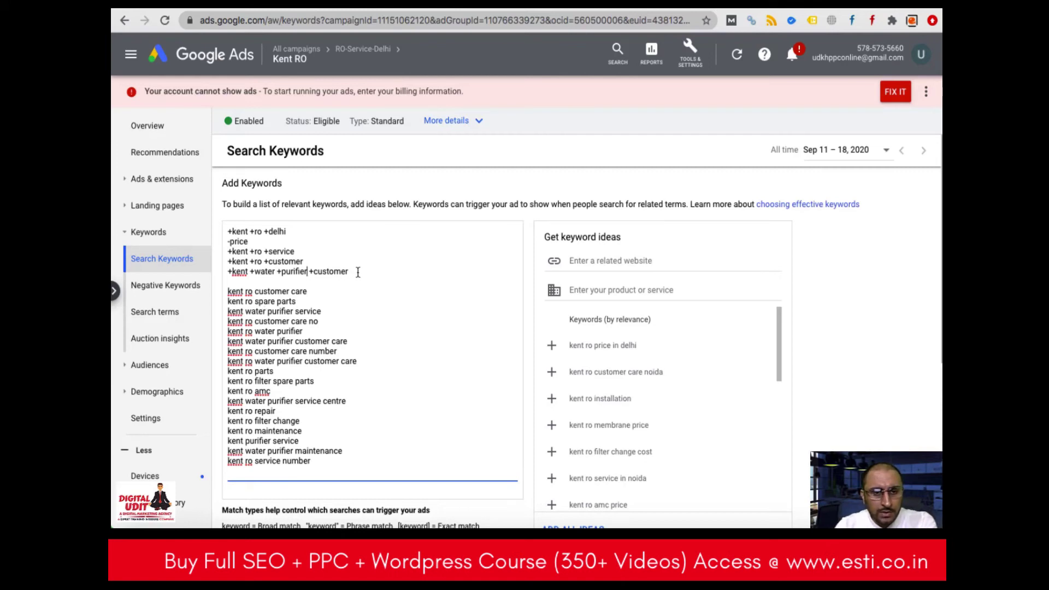
Delete the keywords "kent ro water purifier customer care" and "kent water purifier customer care" from the list.
triple_click(280, 361)
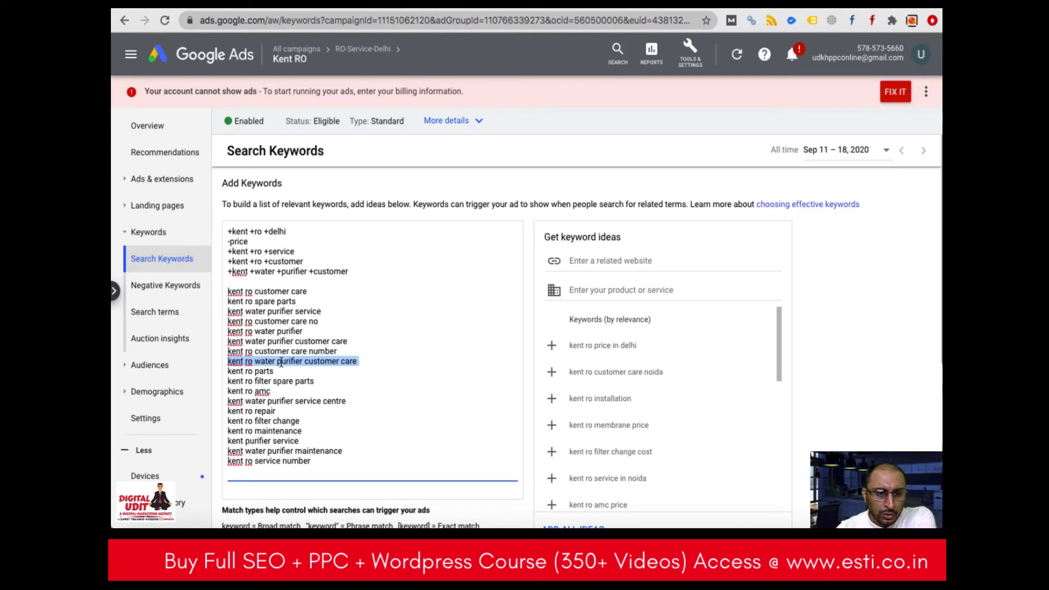
key(BackSpace)
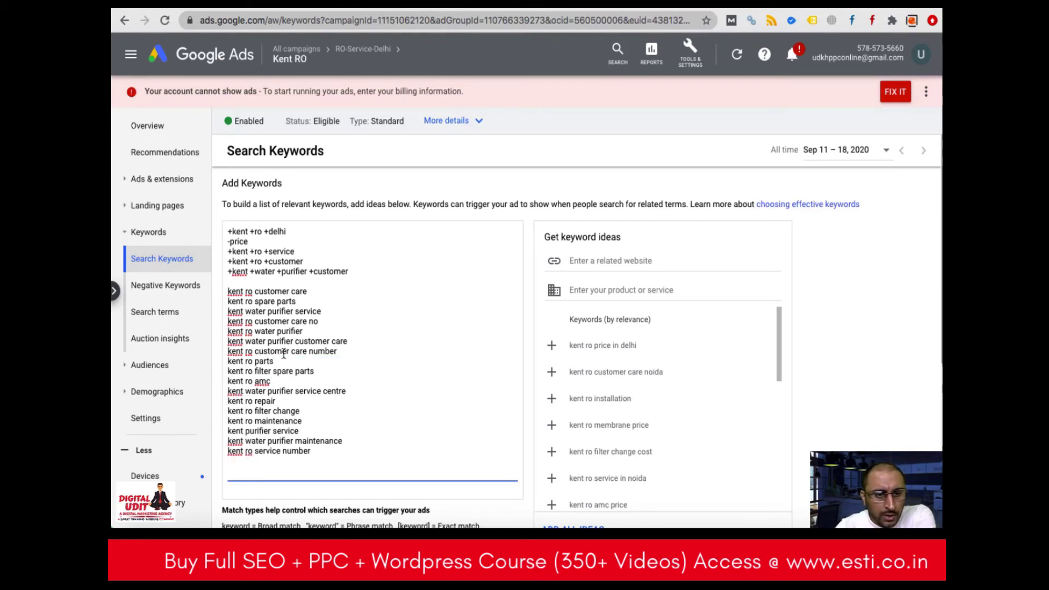
triple_click(269, 343)
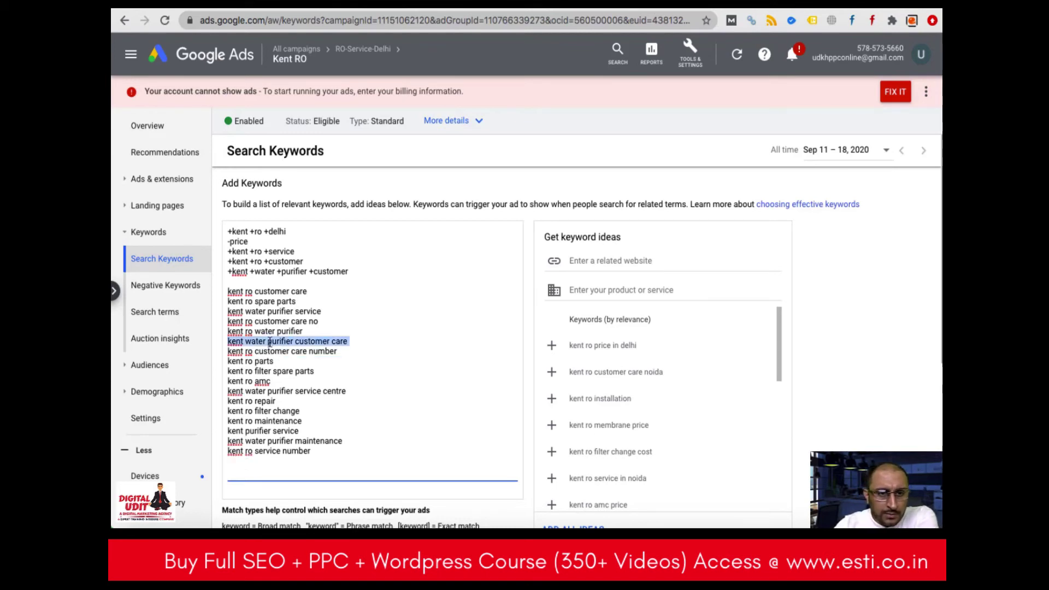
key(BackSpace)
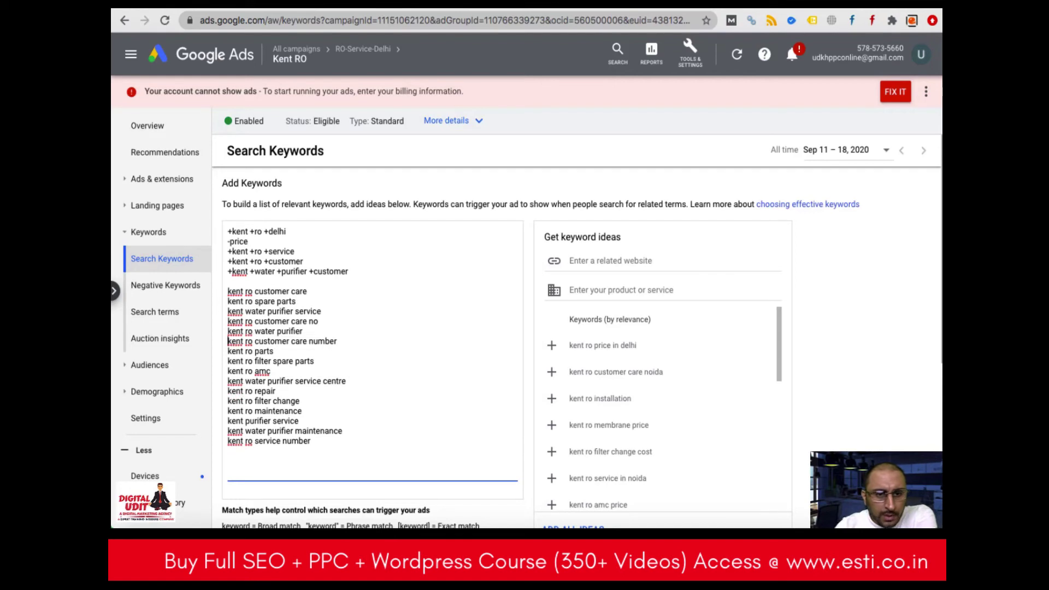
Add the keyword "+kent +ro +water +purifier" on the line below "+kent +water +purifier +customer".
triple_click(267, 334)
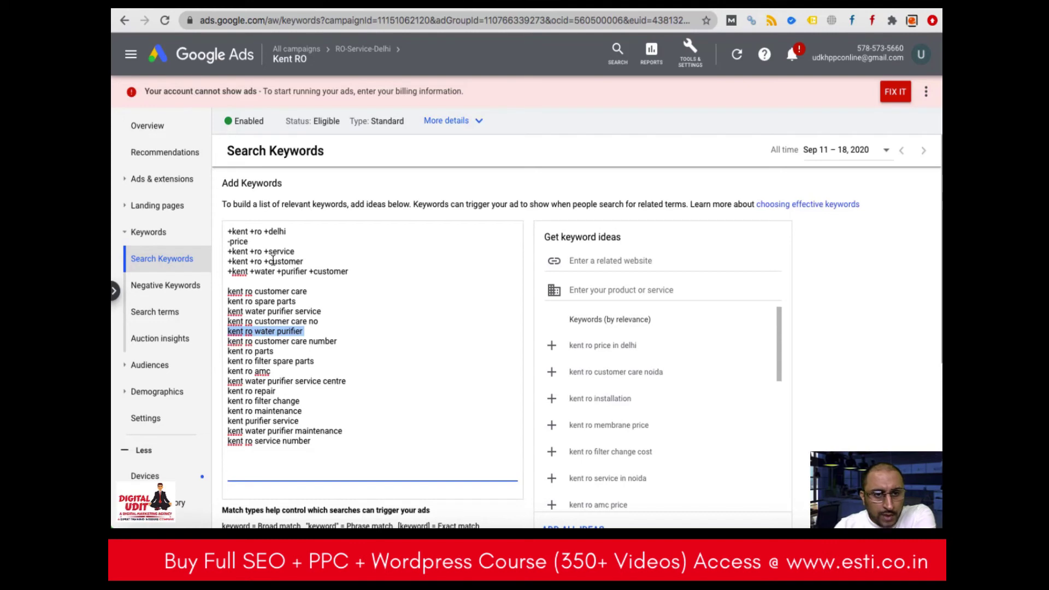
click(356, 271)
key(Return)
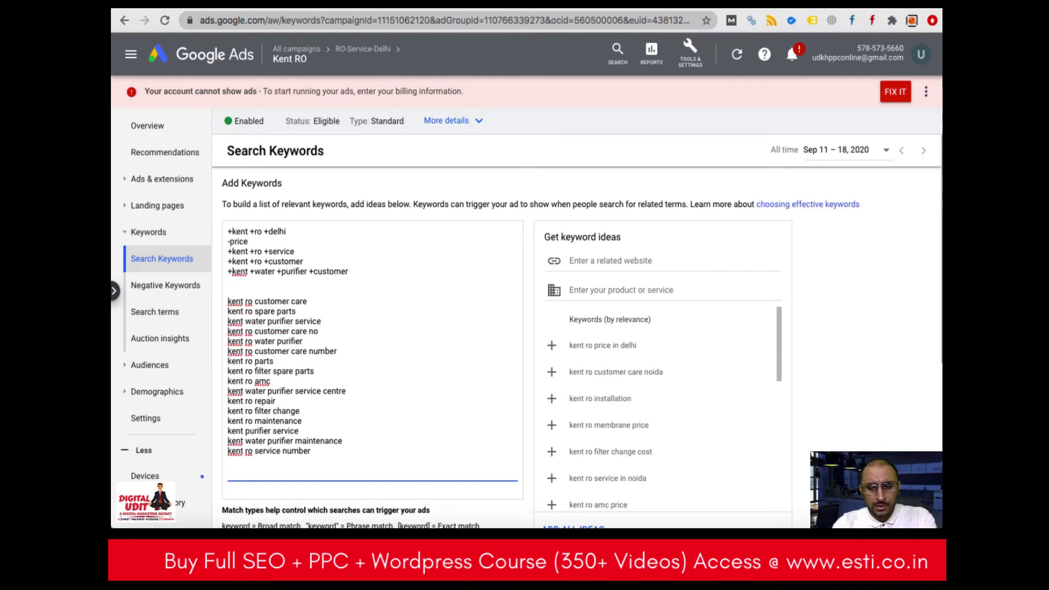
text(+kent +r)
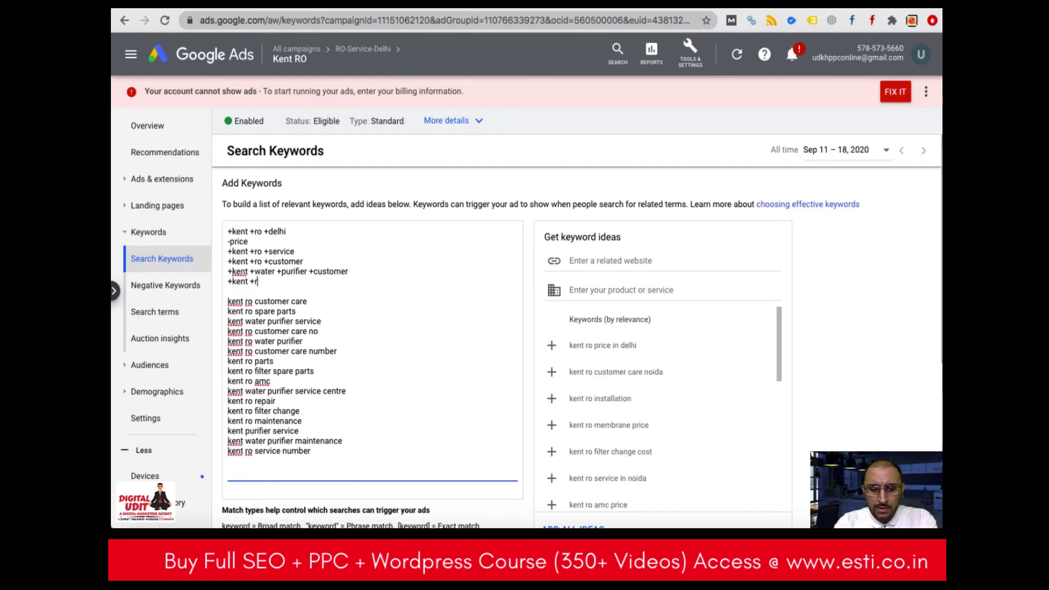
text(o +wate)
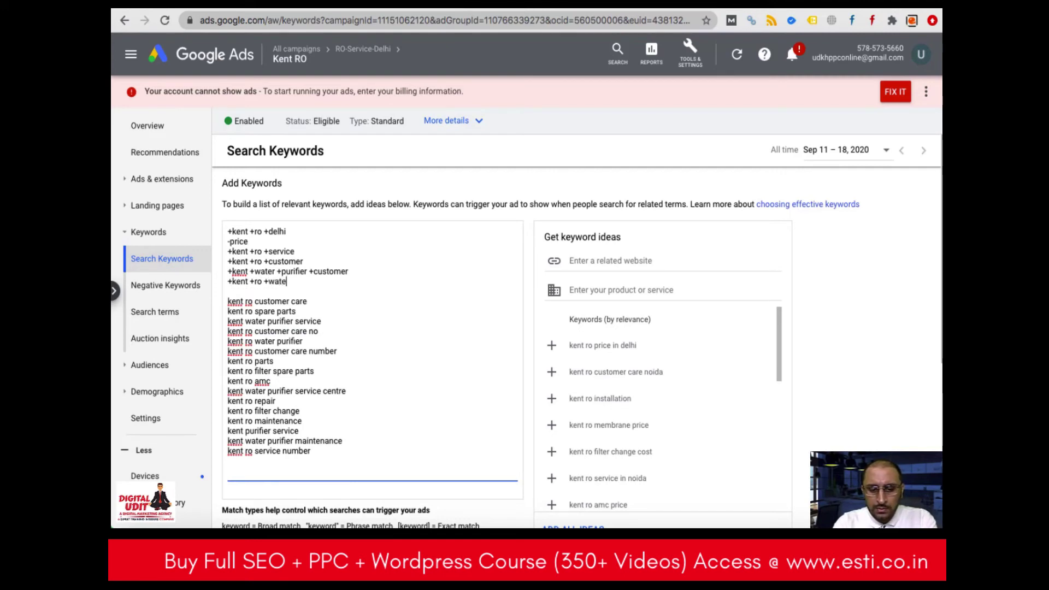
text(r +p)
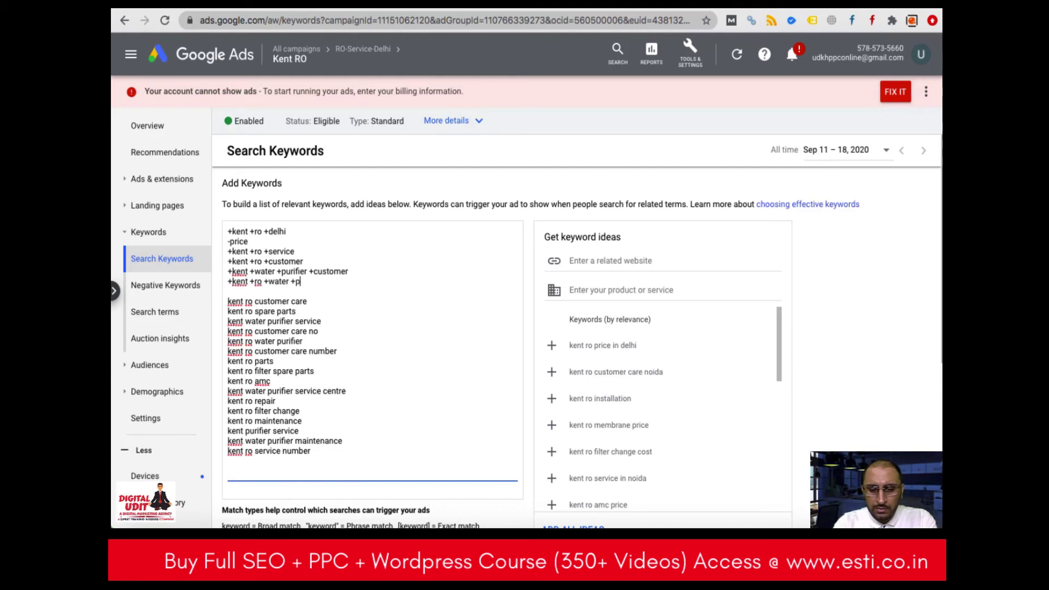
text(urifier)
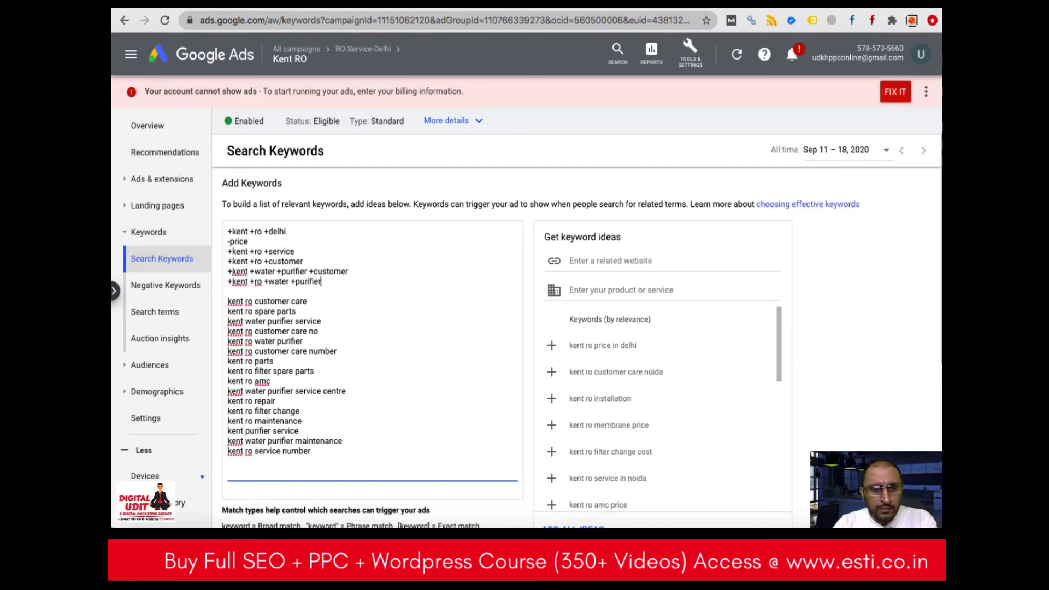
Delete the keywords "kent ro water purifier" and "kent ro customer care no" from the list.
triple_click(275, 341)
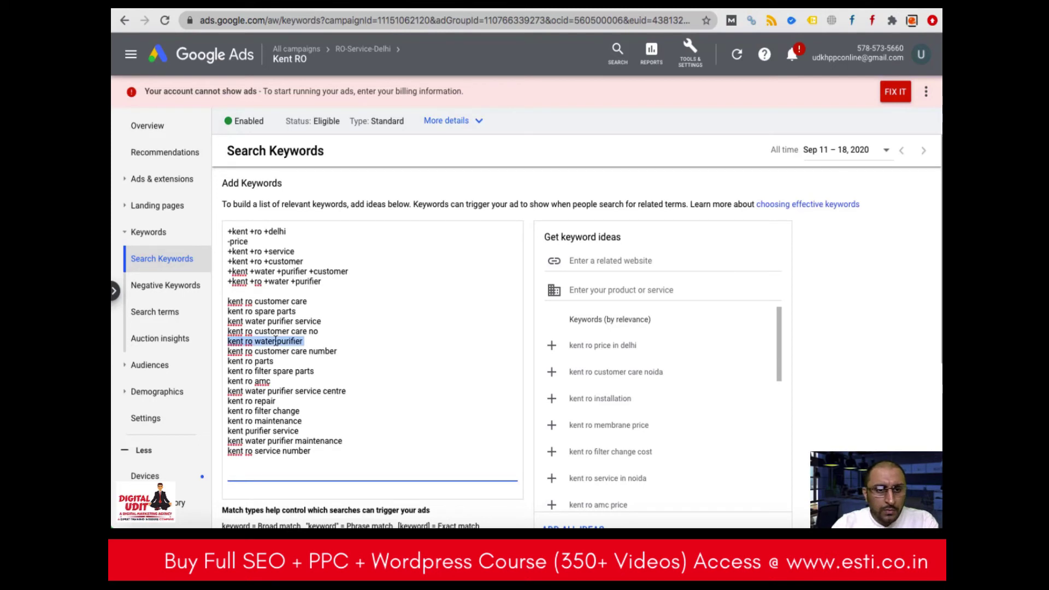
key(BackSpace)
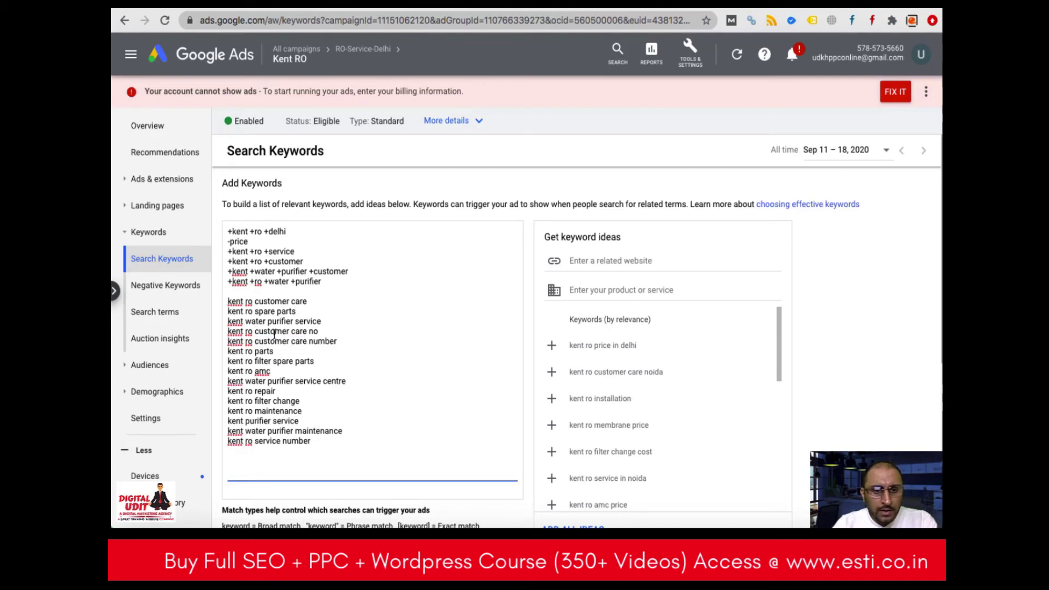
triple_click(275, 331)
key(BackSpace)
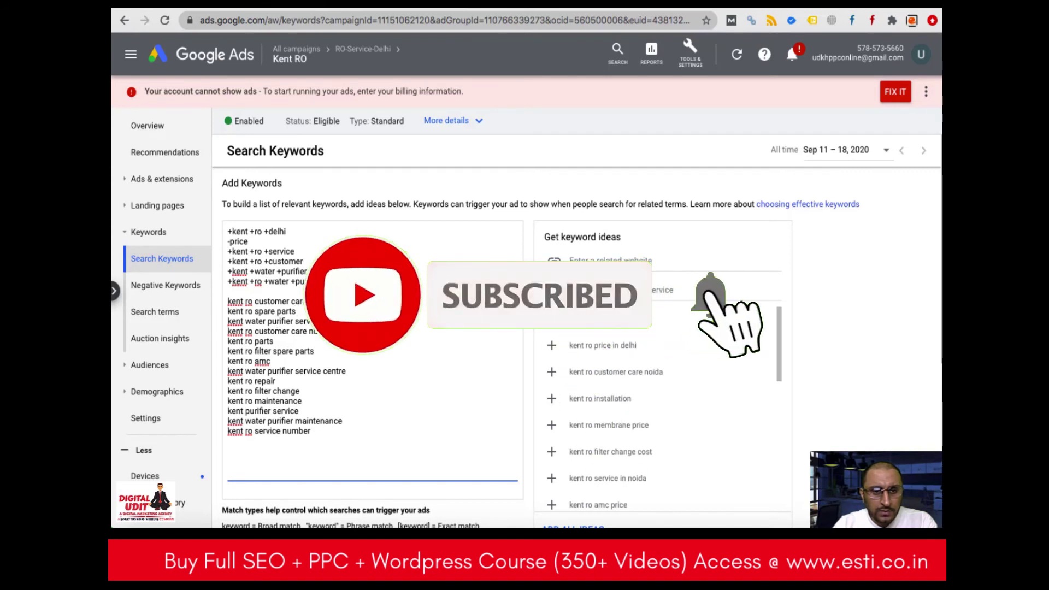
Copy "+kent +water +purifier" from the customer keyword onto a line below it and complete it as "+kent +water +purifier +service".
triple_click(226, 276)
key(super+c)
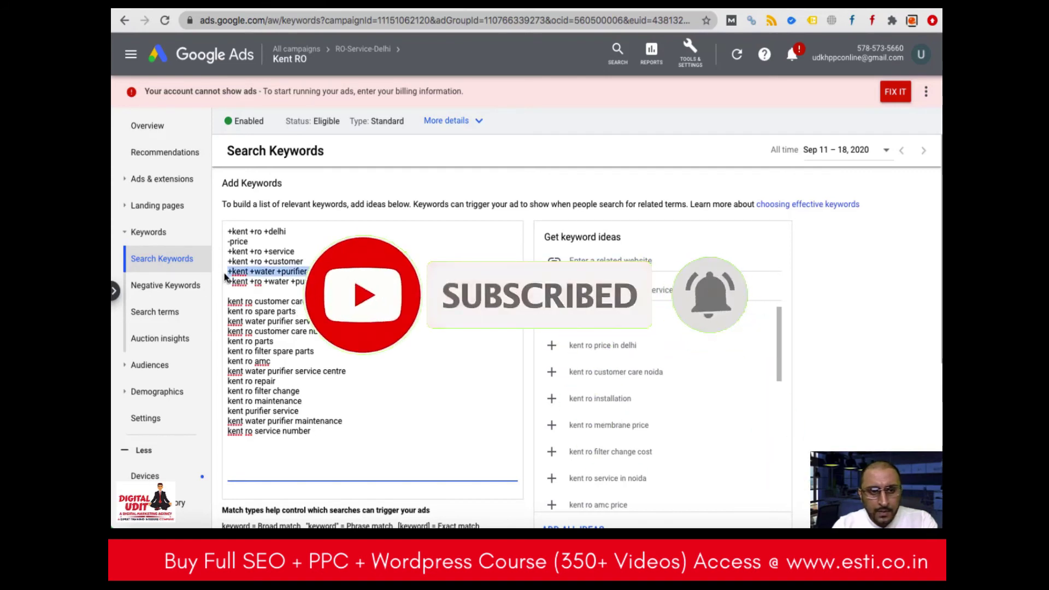
key(End)
key(Return)
key(super+v)
text(+service)
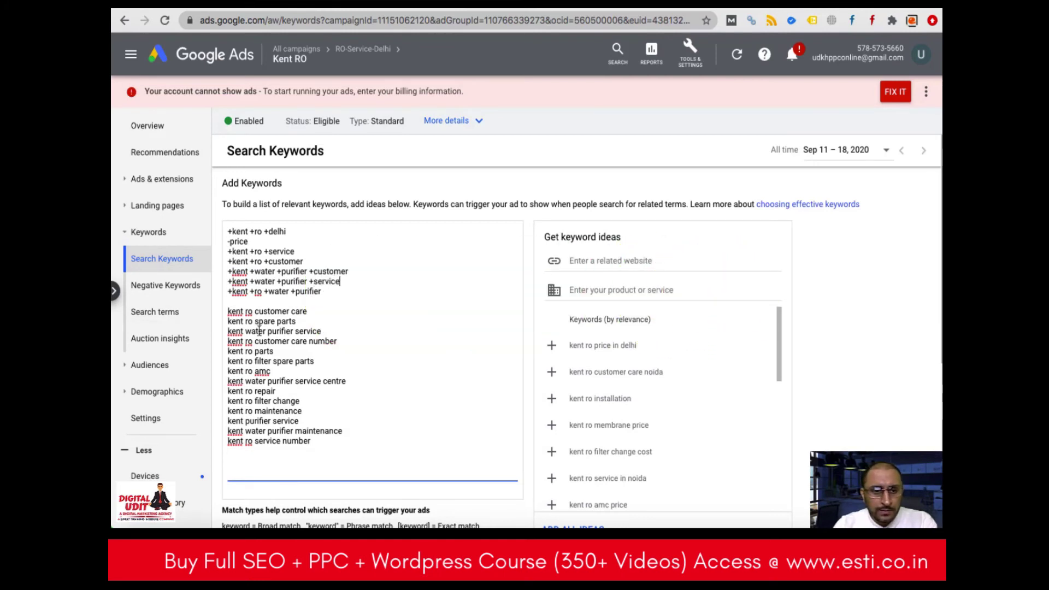
Delete "kent water purifier service", "kent ro customer care number" and "kent water purifier service centre" from the keyword list.
triple_click(283, 331)
key(BackSpace)
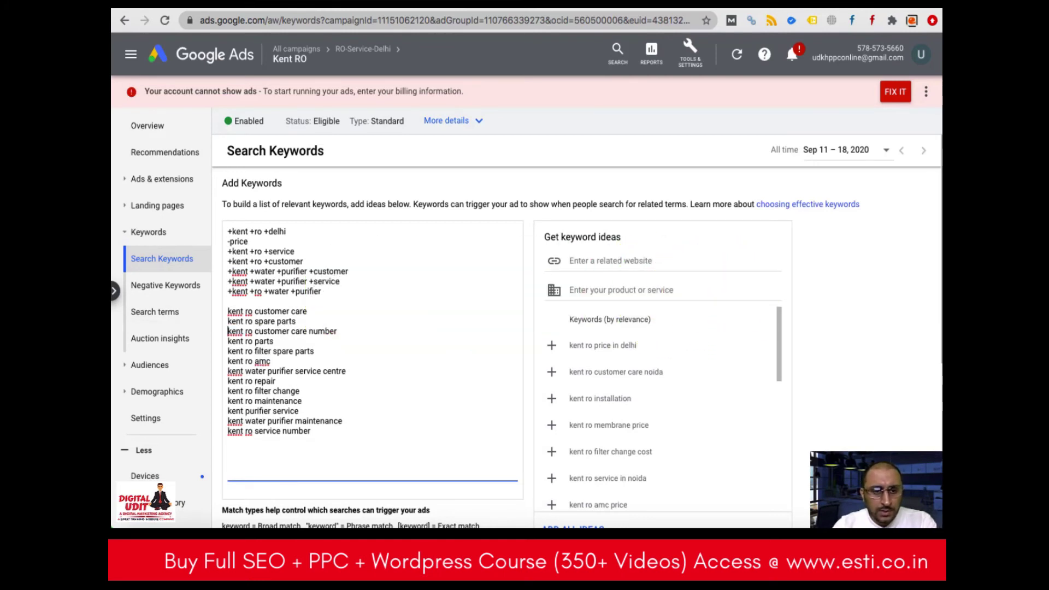
triple_click(286, 331)
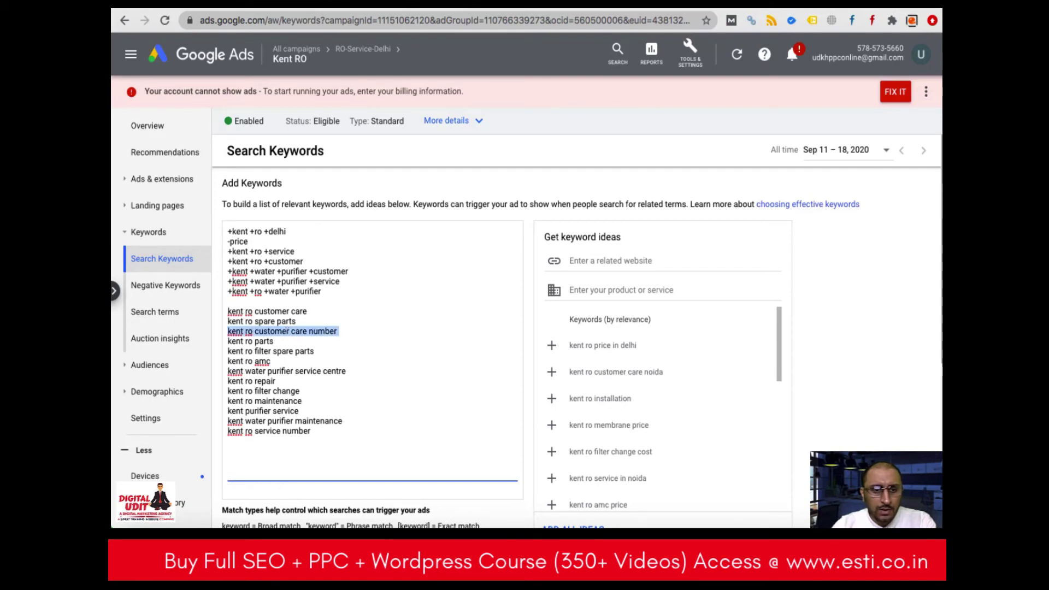
key(BackSpace)
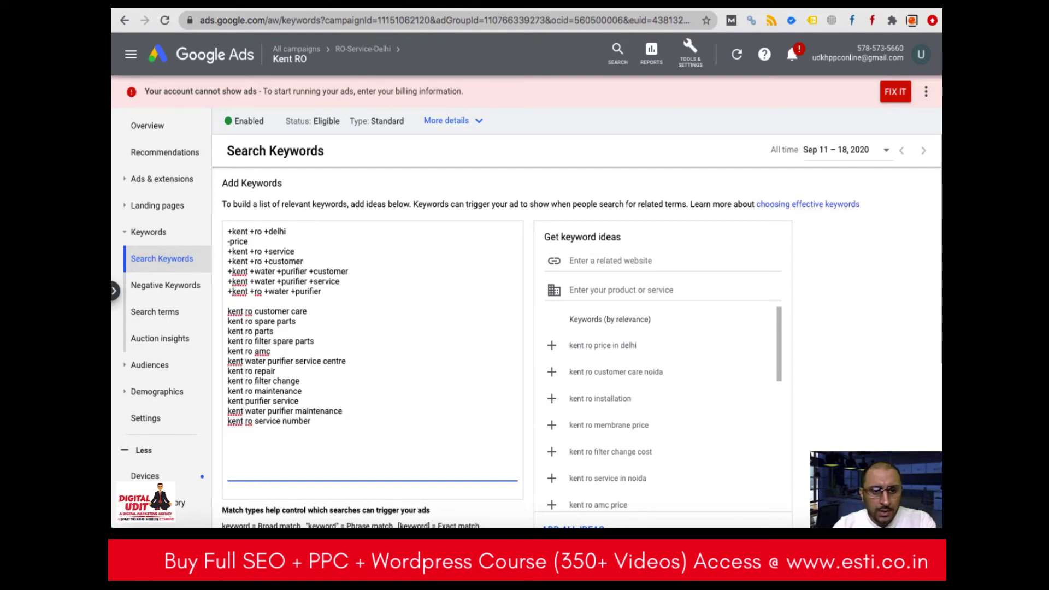
triple_click(289, 361)
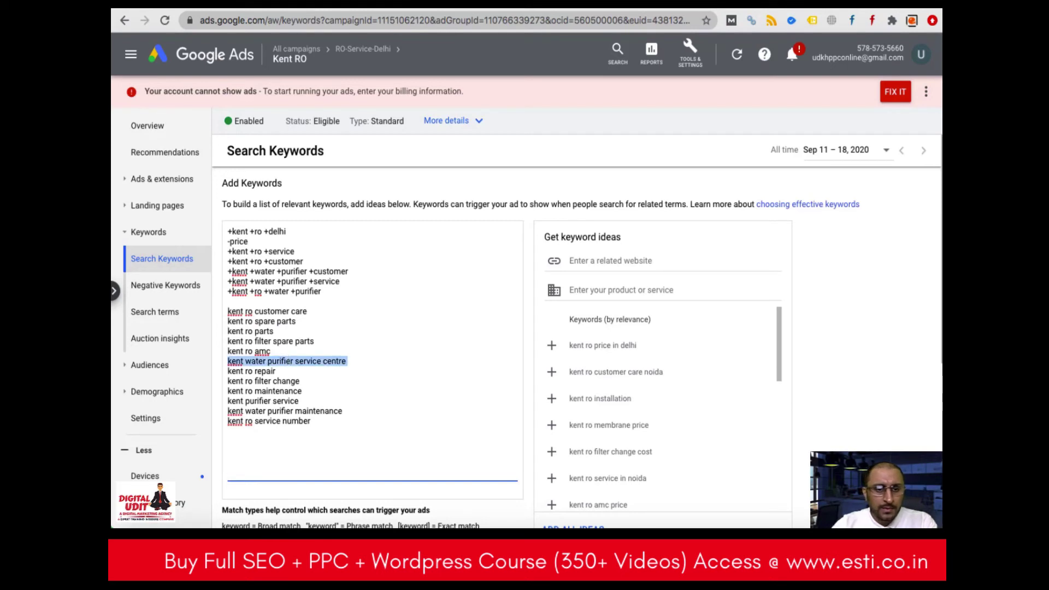
key(BackSpace)
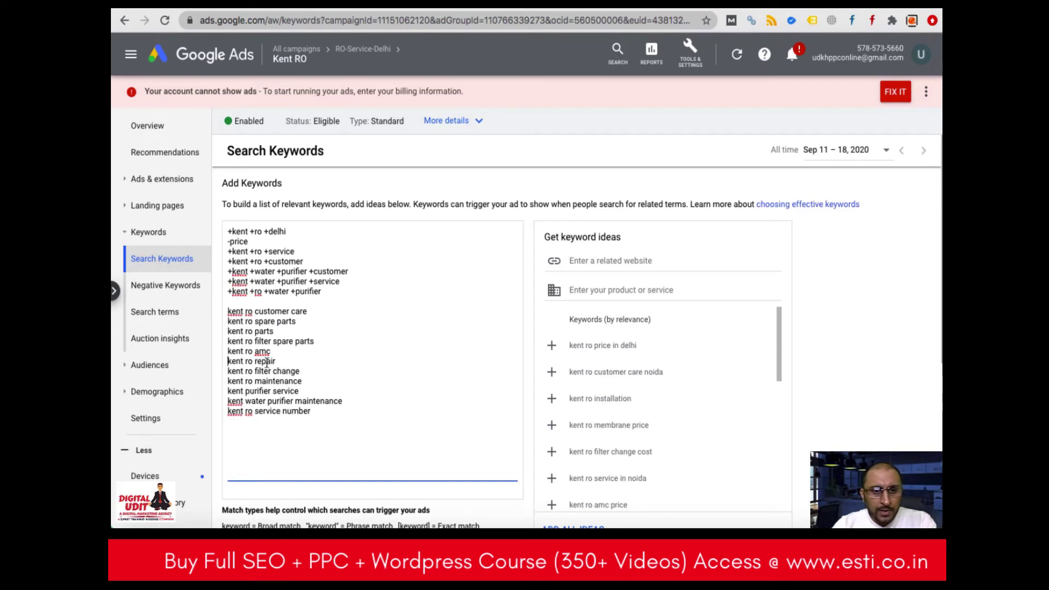
Duplicate "+kent +ro +service" below itself as "+kent +ro +repair" and delete the suggested keyword "kent ro repair".
drag(294, 252, 227, 254)
key(ctrl+c)
key(Right)
key(Return)
key(ctrl+v)
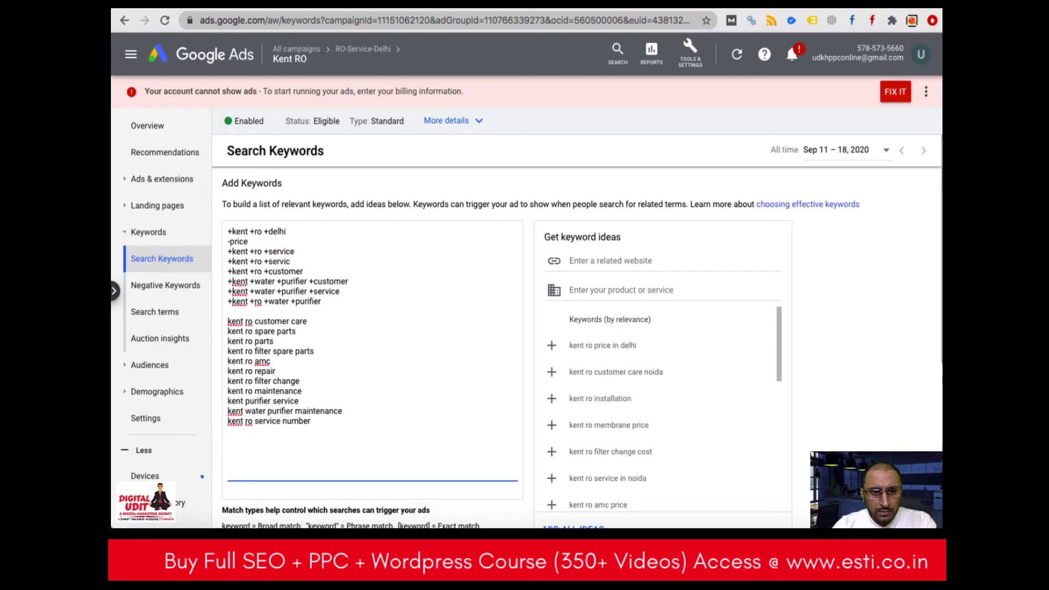
key(BackSpace)
key(BackSpace)
key(BackSpace)
key(BackSpace)
key(BackSpace)
key(BackSpace)
text(repair)
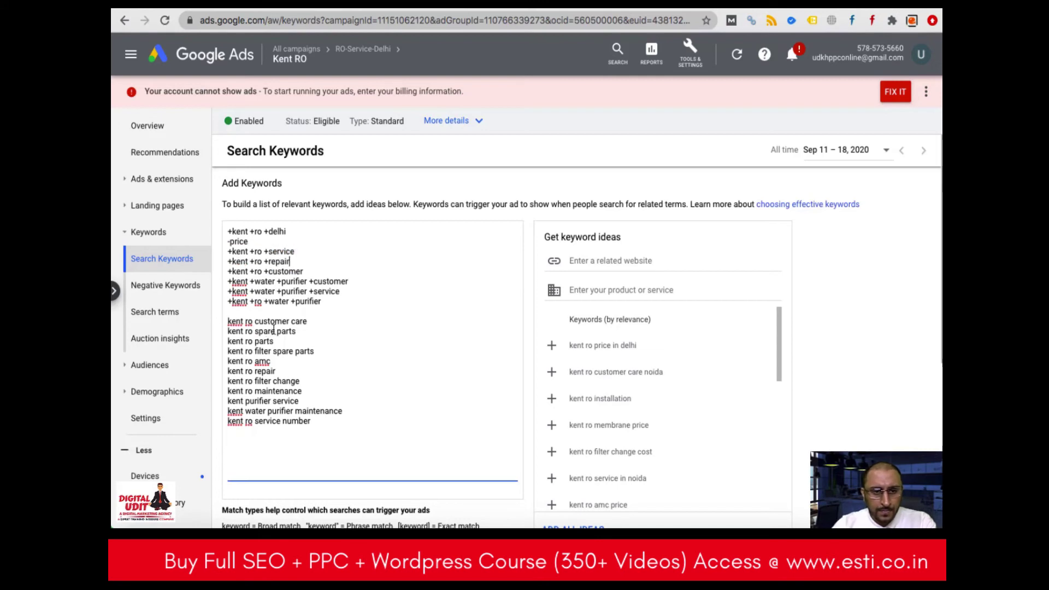
triple_click(273, 370)
key(BackSpace)
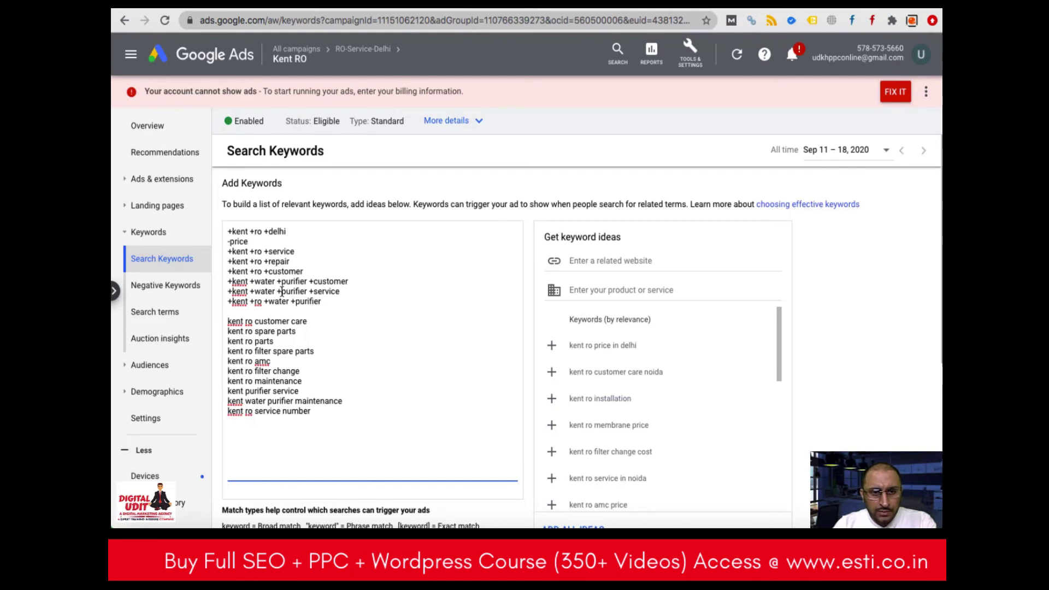
Shorten "+kent +water +purifier +service" to "+kent +purifier +service" and delete the suggested keyword "kent purifier service".
key(BackSpace)
key(BackSpace)
key(BackSpace)
key(BackSpace)
key(BackSpace)
key(BackSpace)
key(BackSpace)
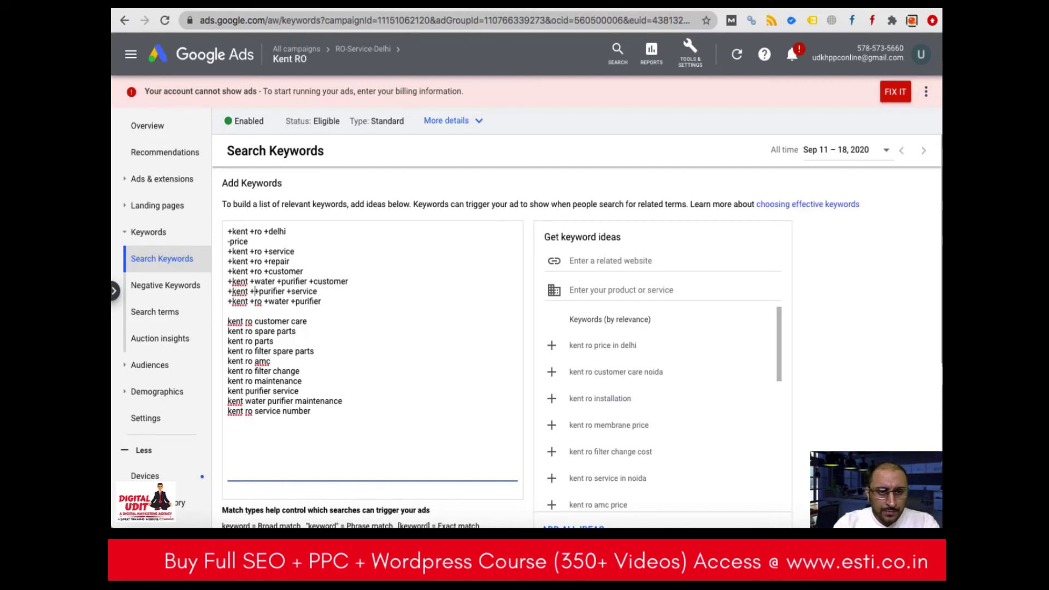
triple_click(282, 388)
key(BackSpace)
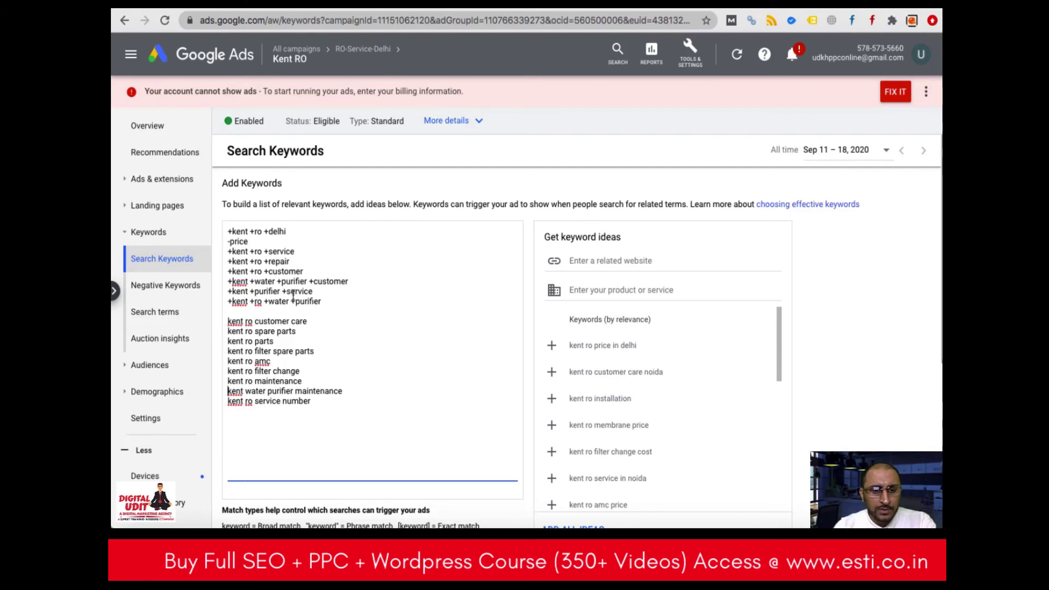
Duplicate "+kent +purifier +service" on a line below itself and change the copy to "+kent +purifier +maintenence".
drag(314, 291, 229, 295)
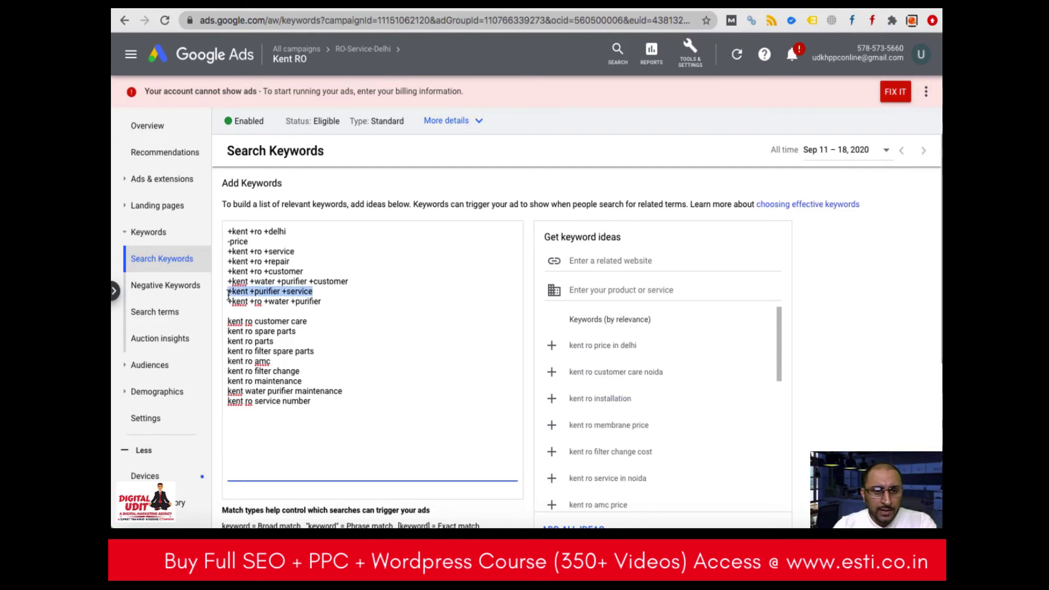
key(ctrl+c)
key(Right)
key(Return)
key(ctrl+v)
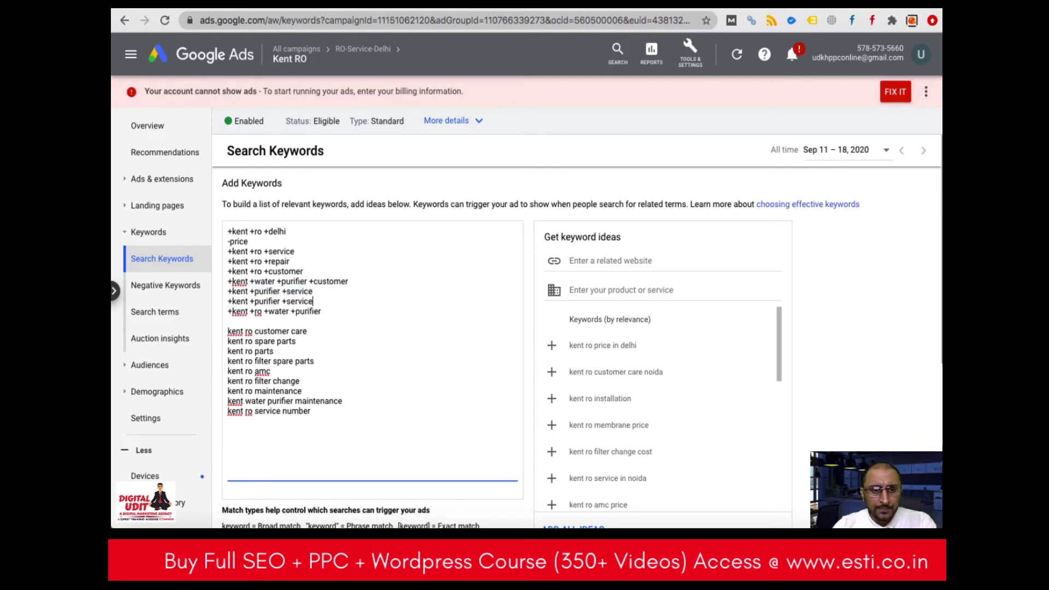
key(BackSpace)
key(BackSpace)
text(m)
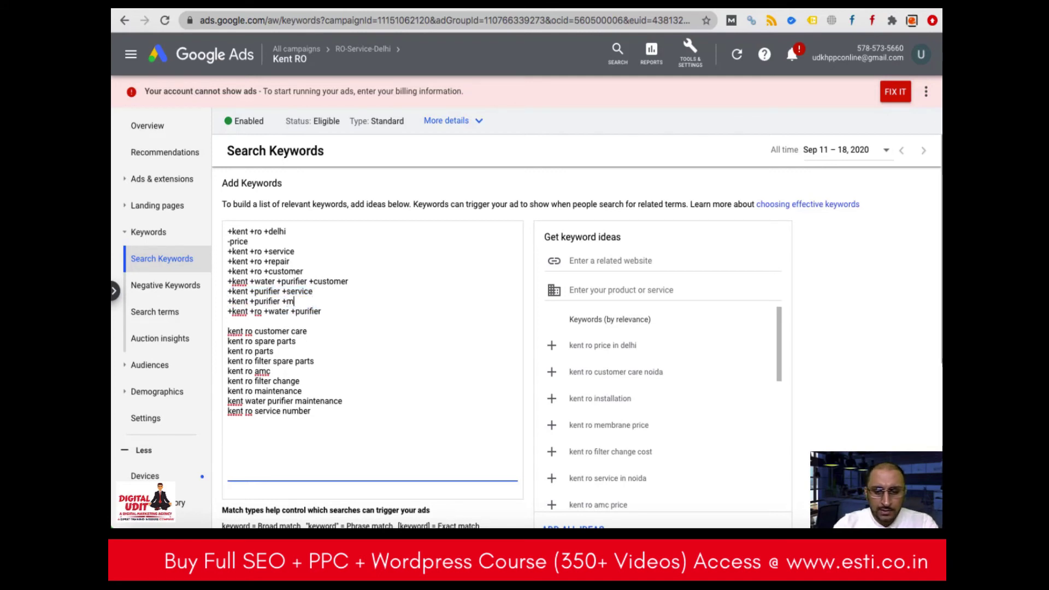
text(aintenen)
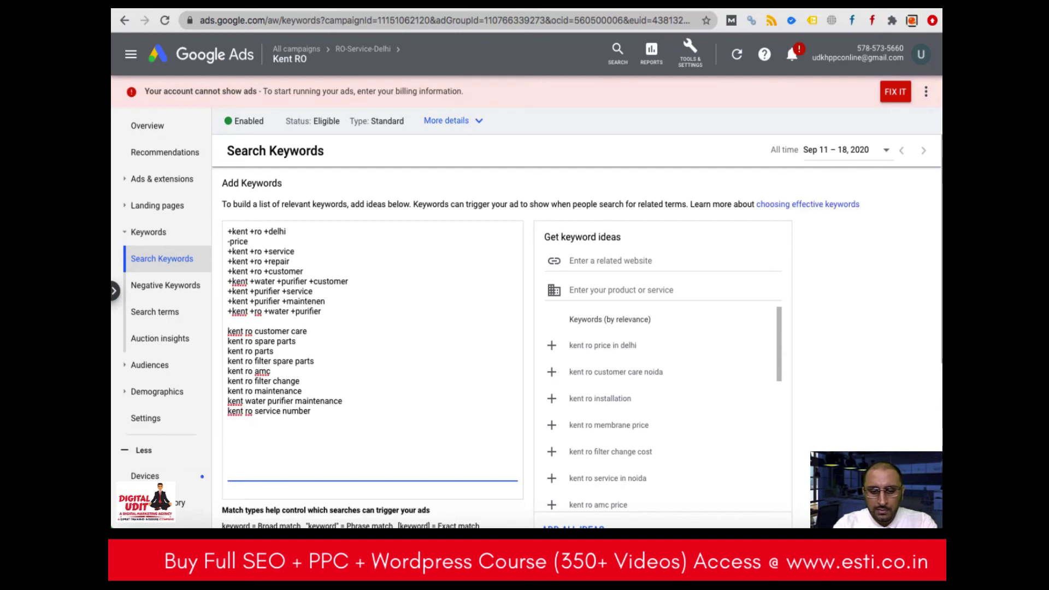
text(ce)
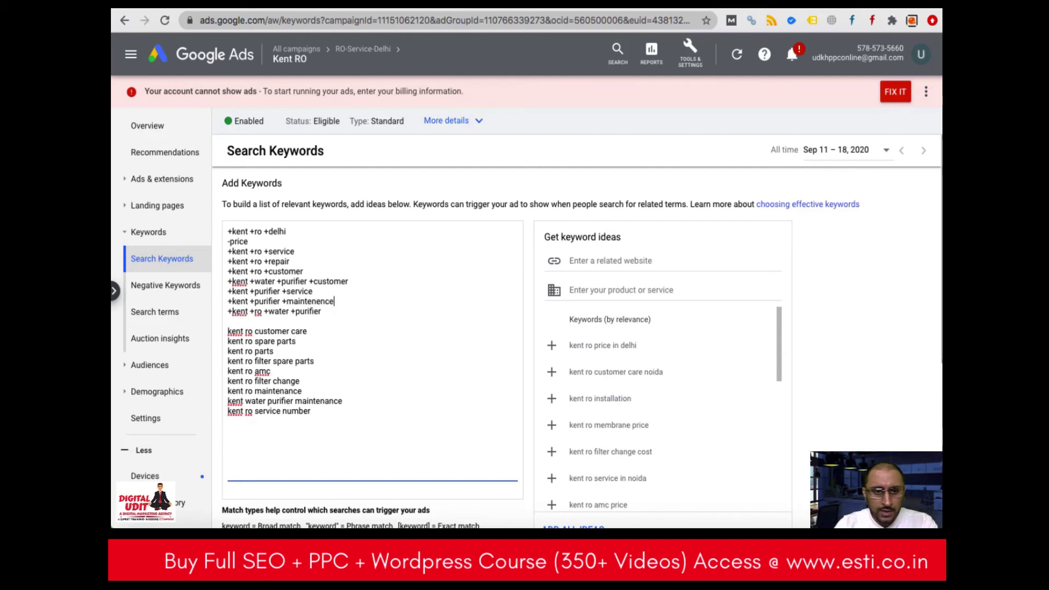
Delete the suggested keywords "kent water purifier maintenance" and "kent ro service number" from the list.
triple_click(264, 403)
key(BackSpace)
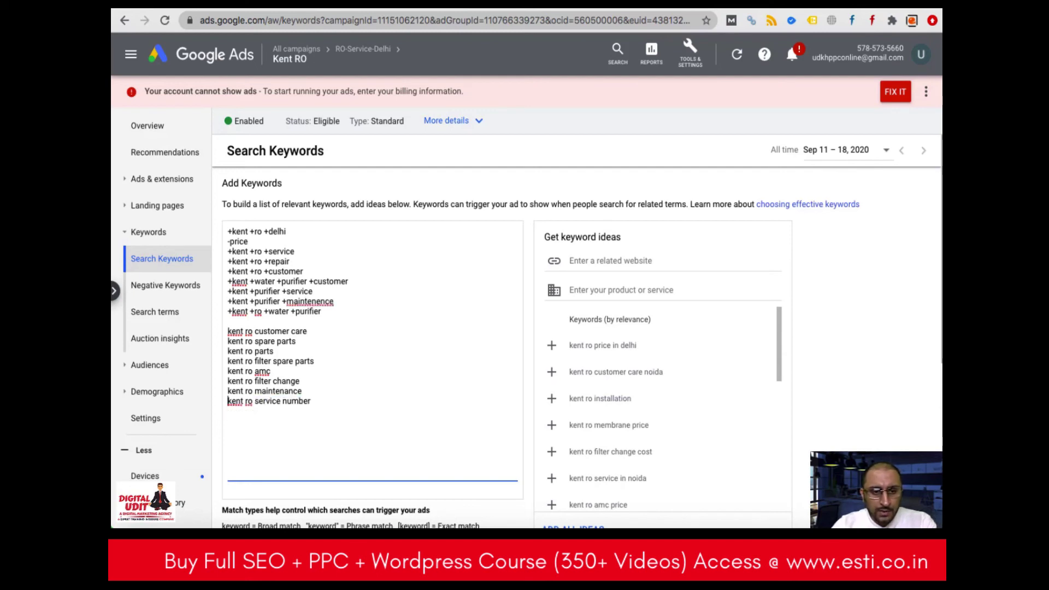
triple_click(279, 402)
key(BackSpace)
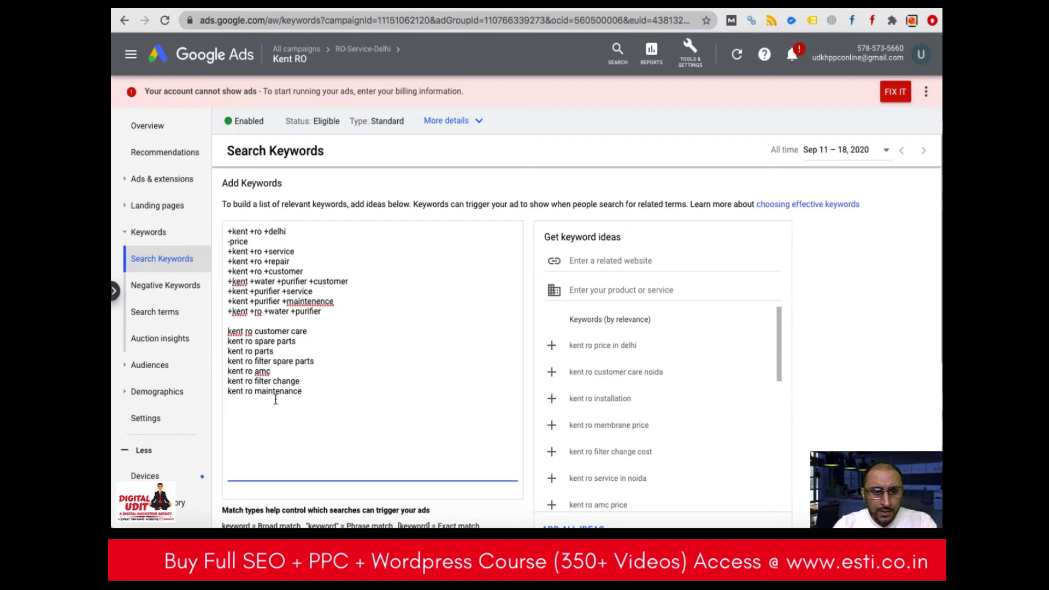
Duplicate "+kent +purifier +maintenence" on a line below itself and change the copy to "+kent +ro +maintenence".
click(339, 303)
drag(338, 304, 217, 305)
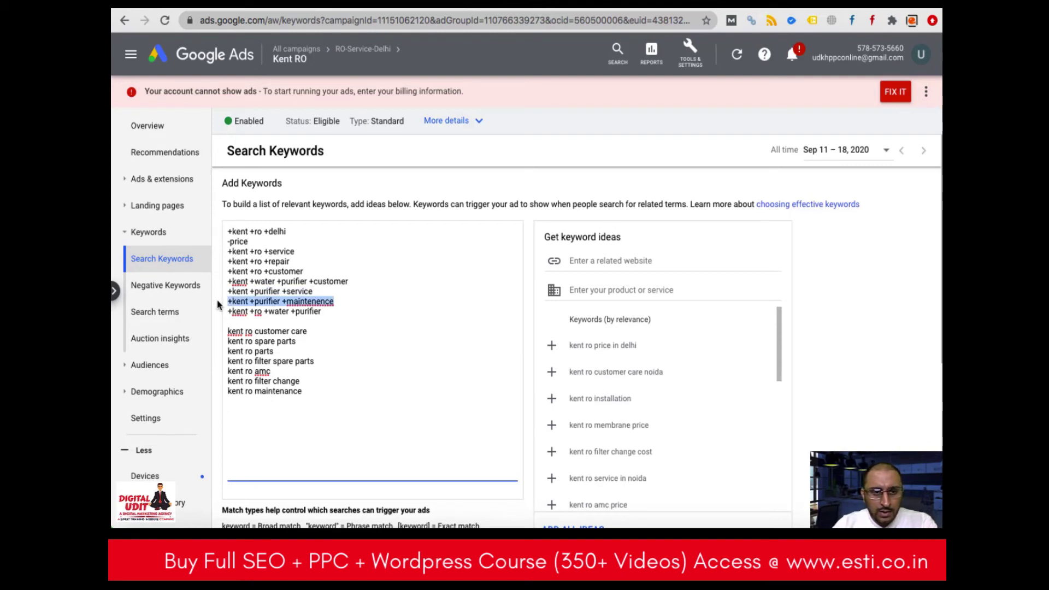
key(ctrl+c)
key(Right)
key(Return)
key(ctrl+v)
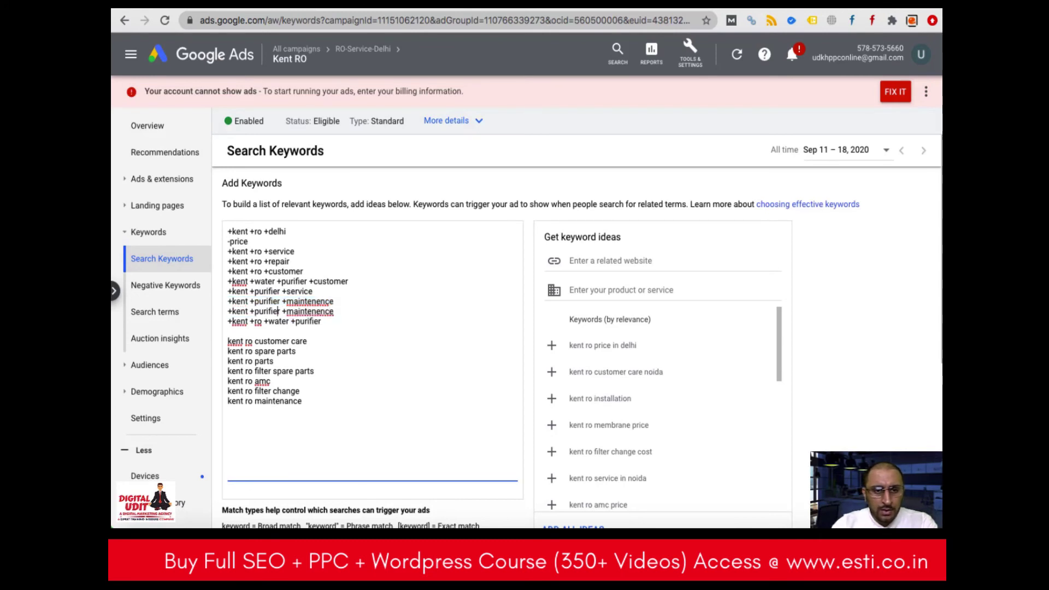
click(260, 312)
key(Delete)
key(Delete)
key(Delete)
key(Delete)
key(Delete)
key(Delete)
key(Delete)
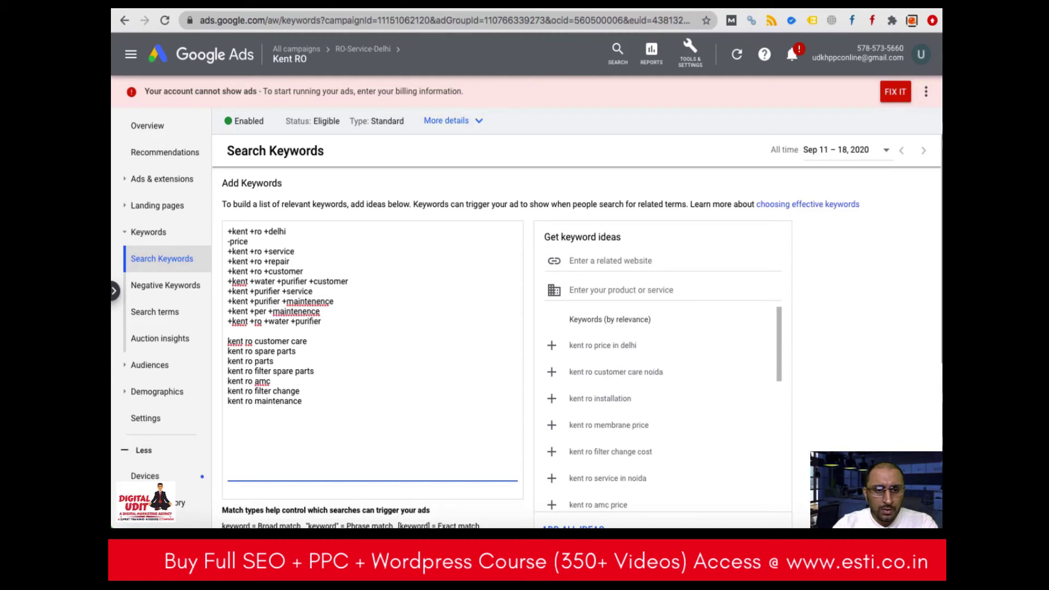
key(BackSpace)
text(r)
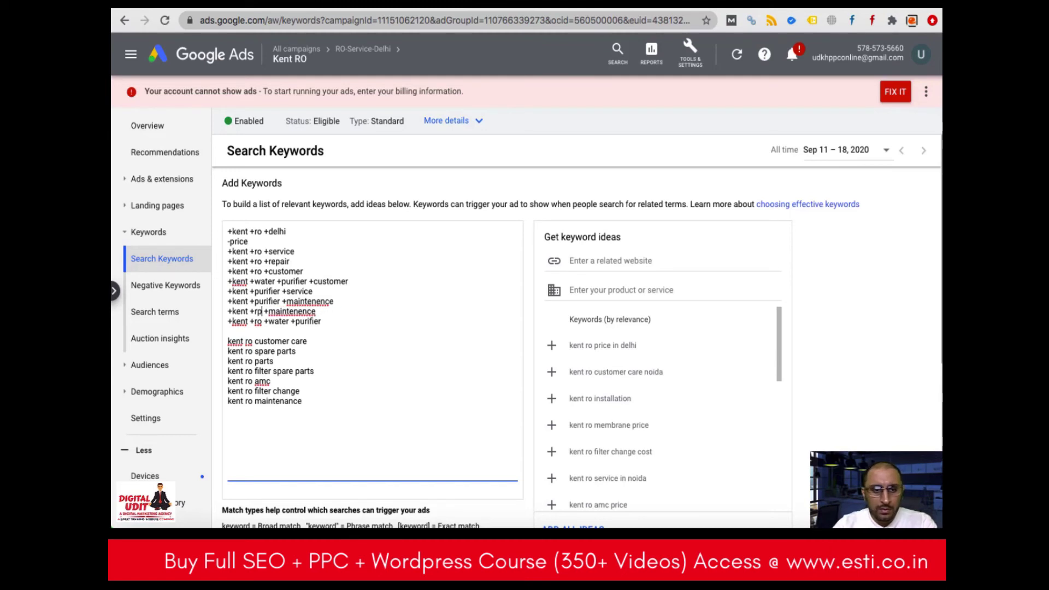
text(o)
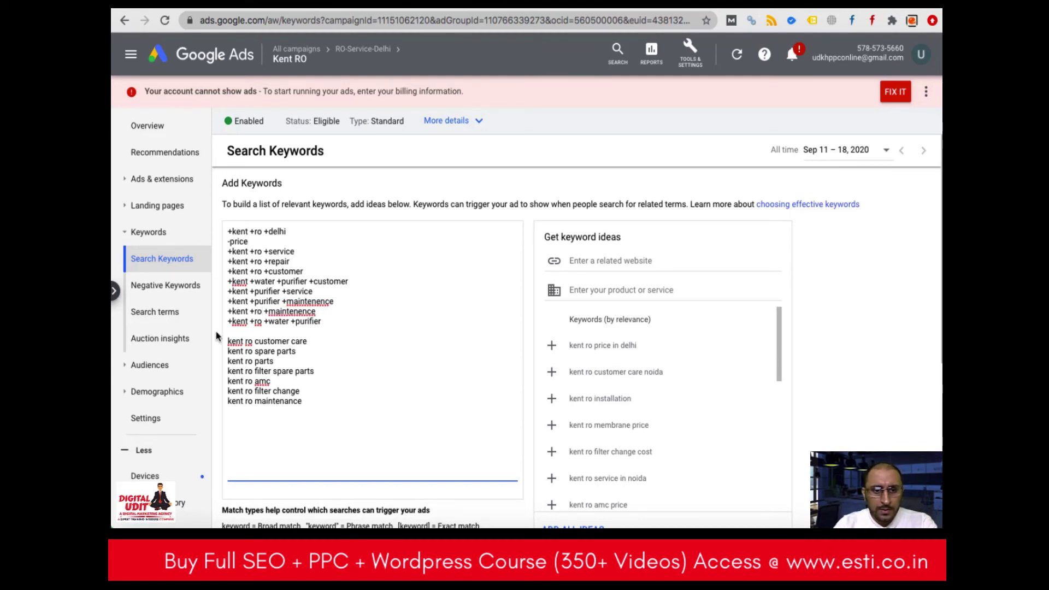
Delete the suggested keywords "kent ro maintenance" and "kent ro customer care" from the list.
triple_click(280, 404)
key(BackSpace)
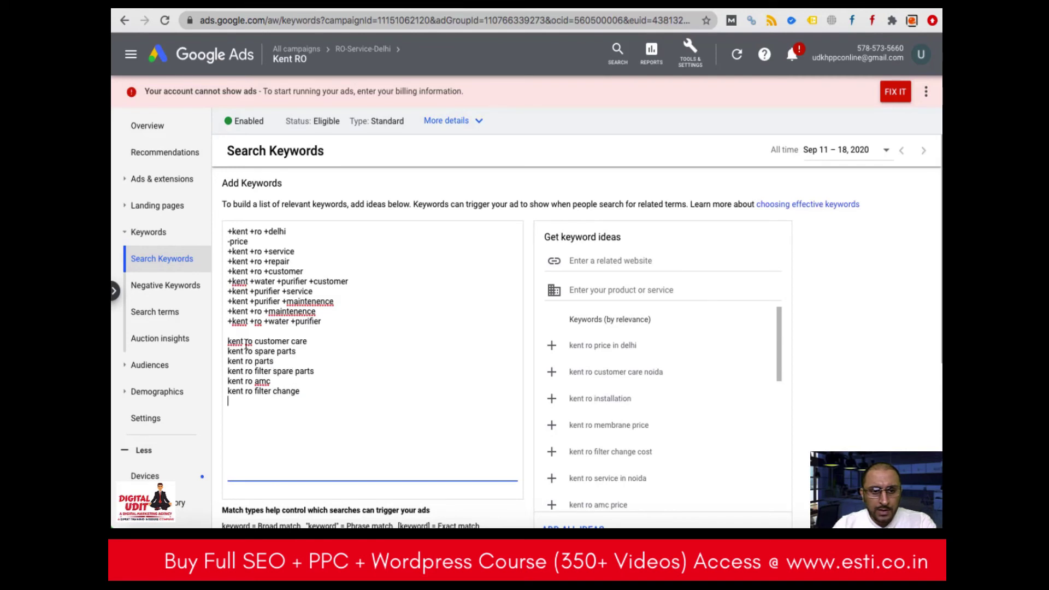
triple_click(275, 340)
key(BackSpace)
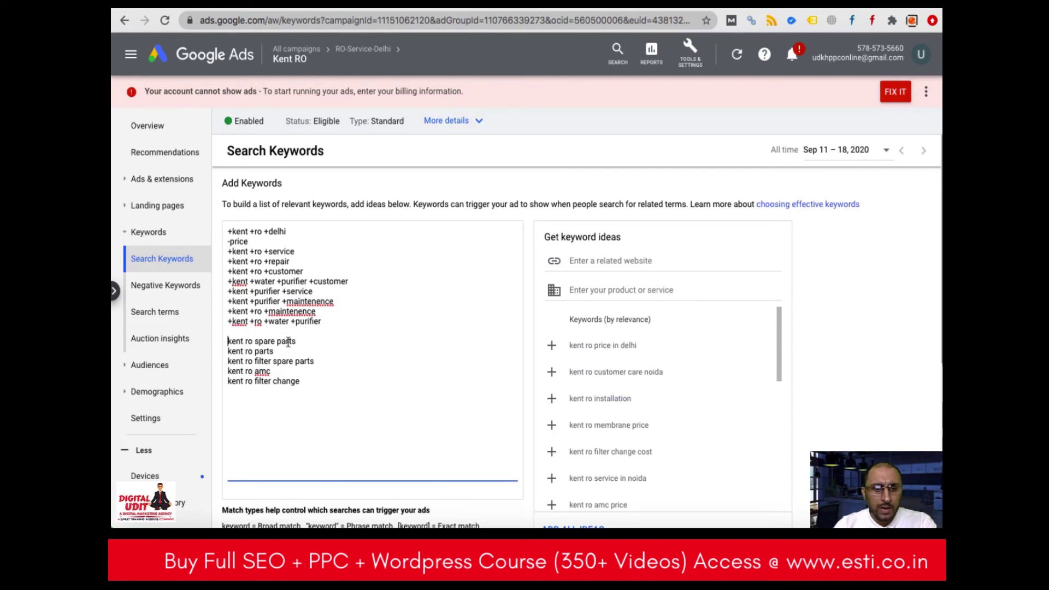
Convert the keyword "kent ro spare parts" into "+kent +ro +parts".
text(+)
click(251, 341)
text(+)
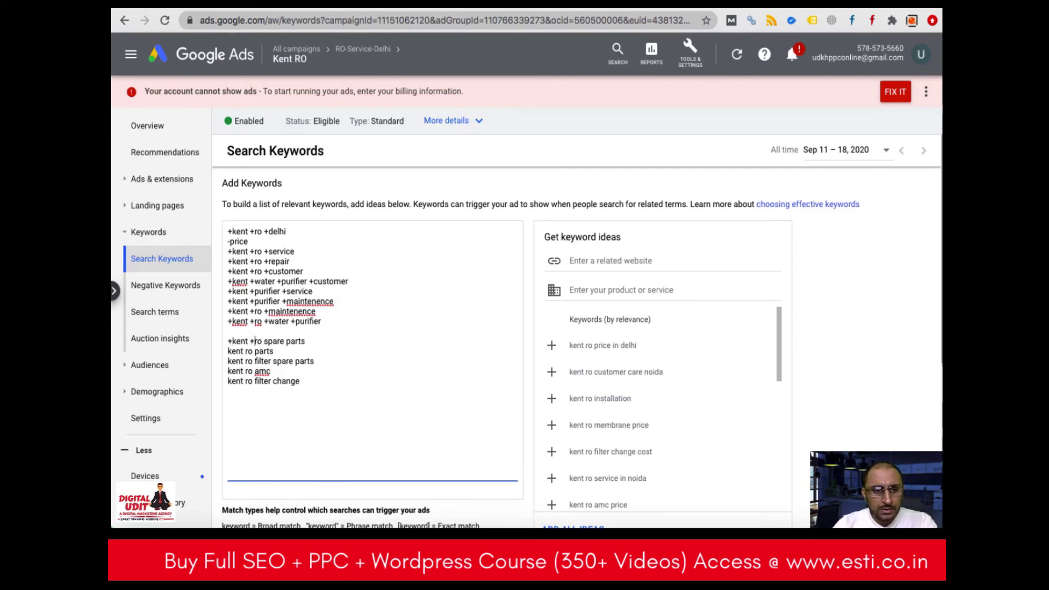
click(267, 341)
text(+)
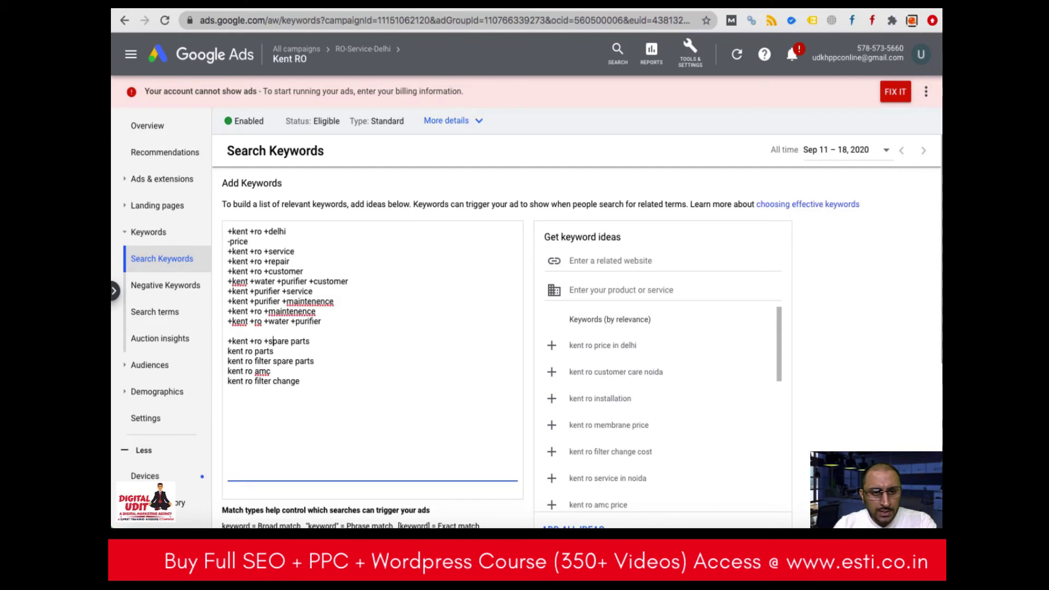
key(BackSpace)
key(BackSpace)
key(BackSpace)
key(BackSpace)
key(BackSpace)
key(BackSpace)
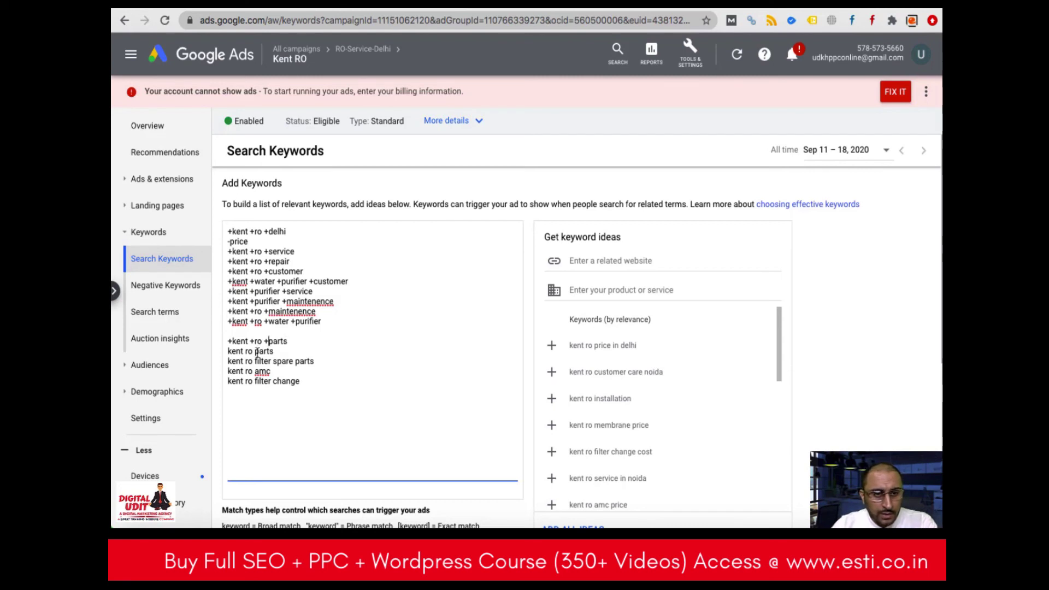
Delete the suggested keywords "kent ro parts" and "kent ro filter spare parts" together from the list.
click(230, 352)
click(324, 365)
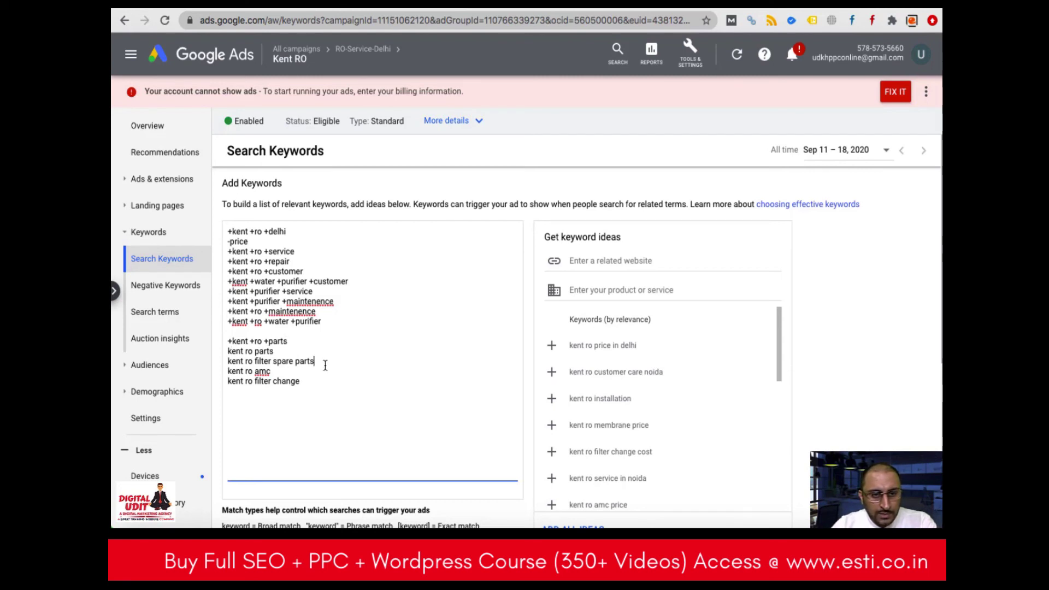
drag(317, 362, 227, 355)
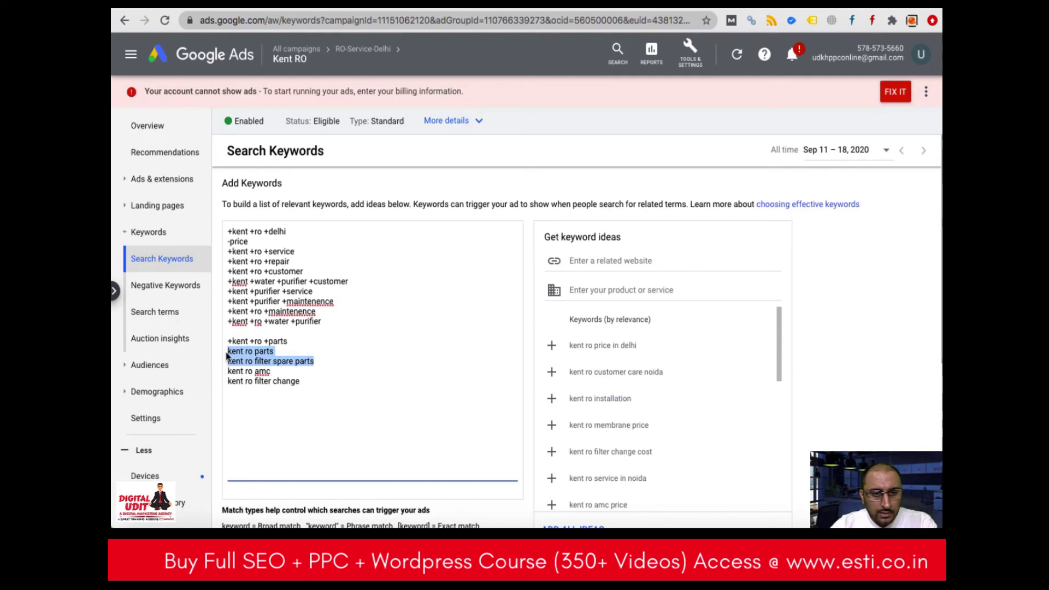
key(BackSpace)
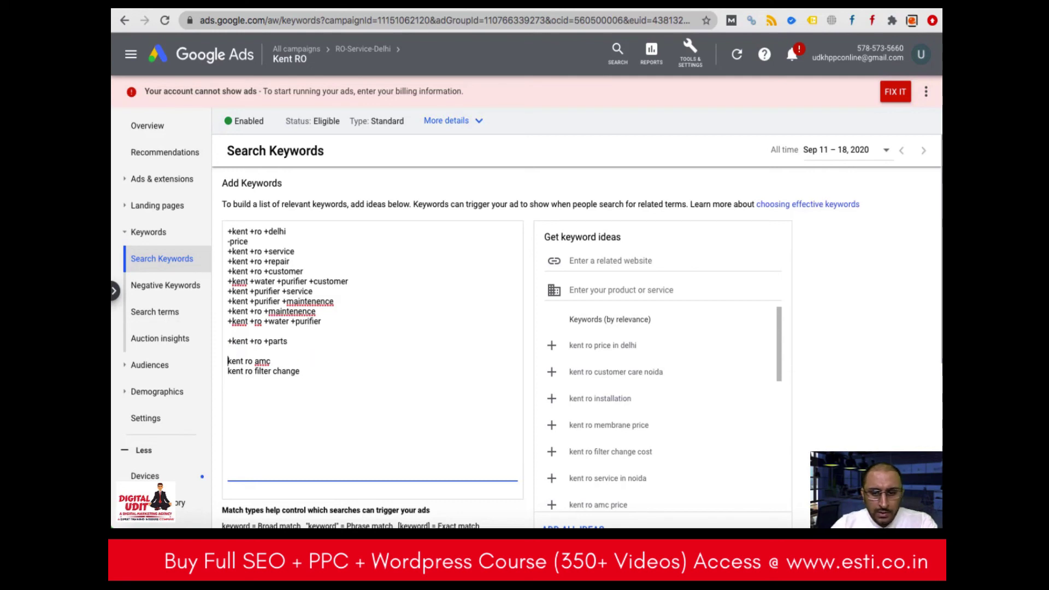
Convert "kent ro amc" into "+kent +ro +amc" and remove the blank lines around "+kent +ro +parts".
text(+)
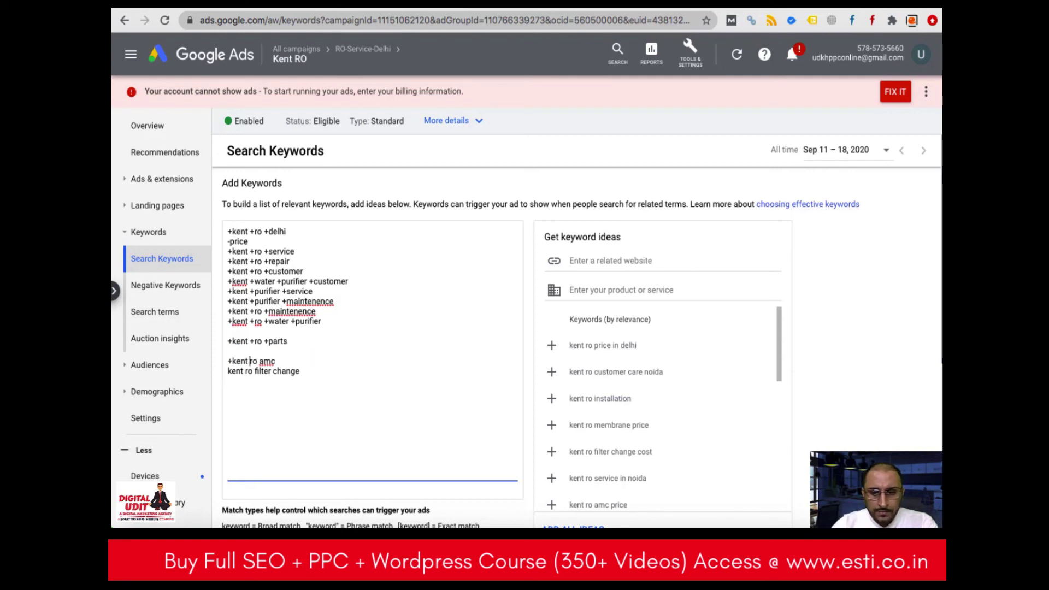
text(+)
text(+)
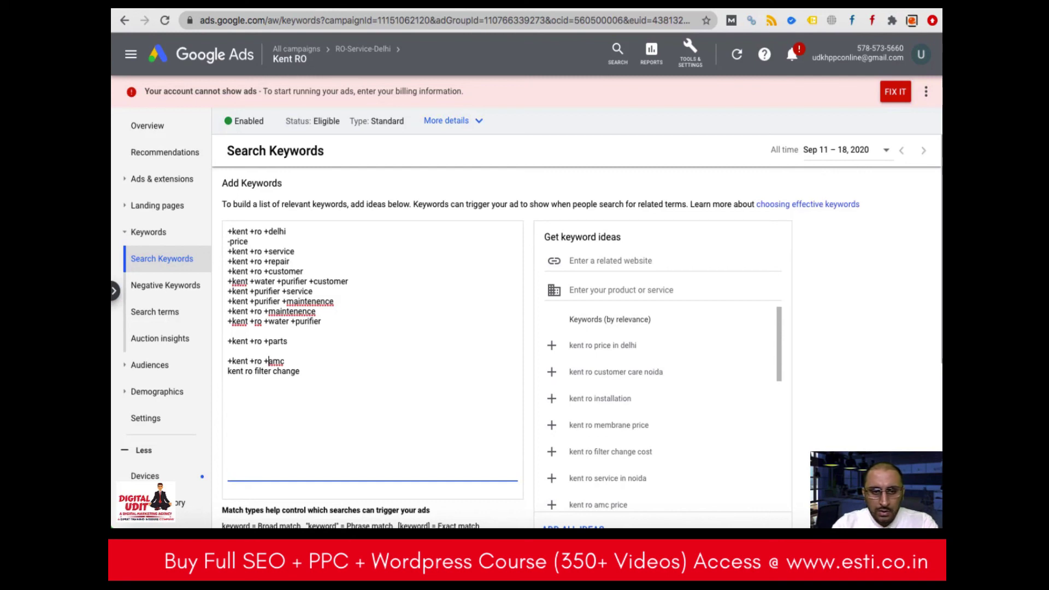
key(BackSpace)
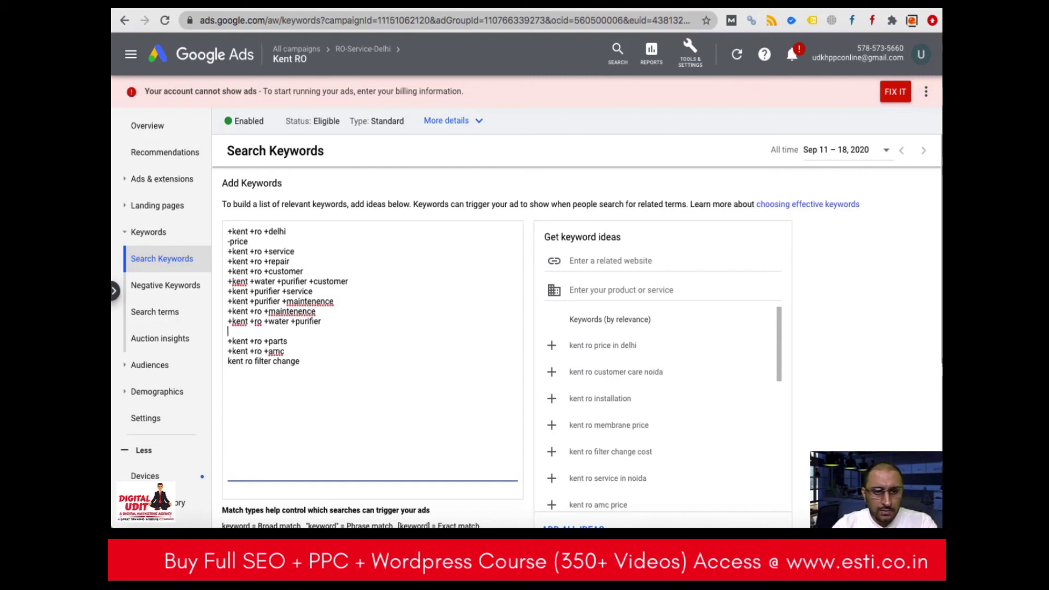
key(BackSpace)
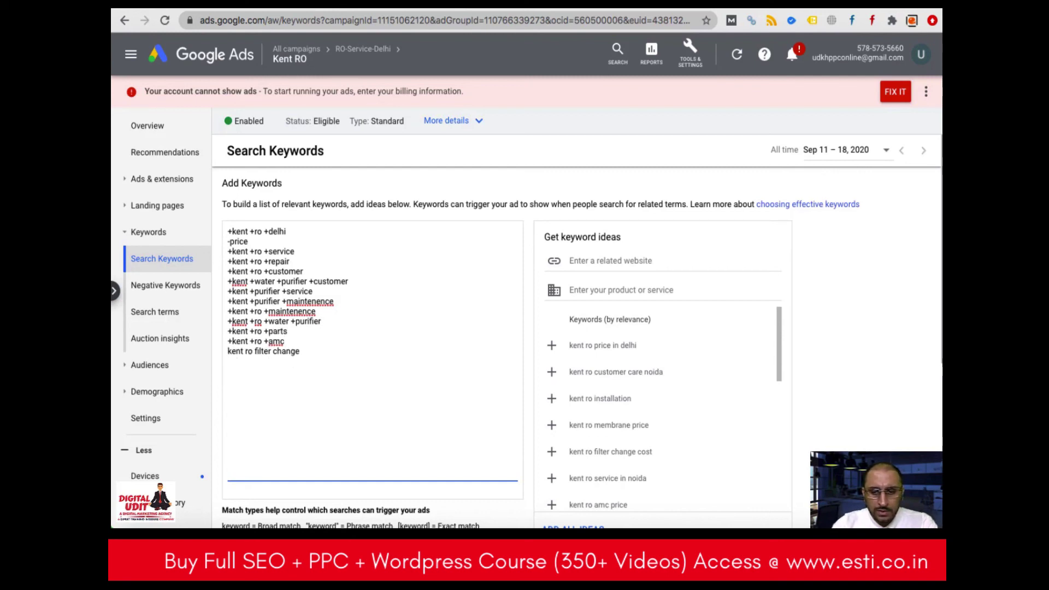
Convert the last suggested keyword, "kent ro filter change", into "+kent +ro +filter".
text(+)
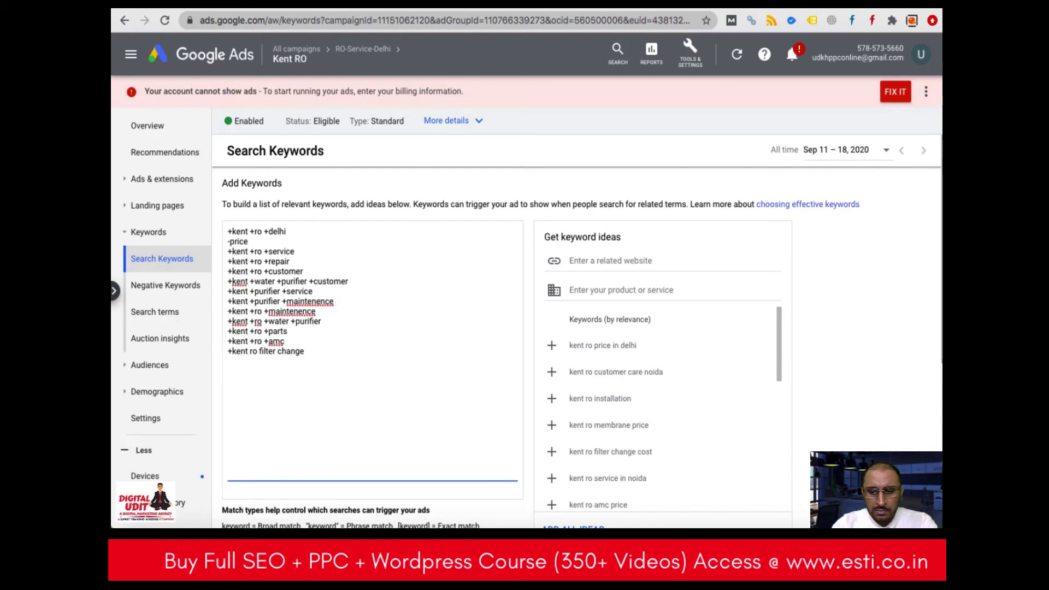
text(+)
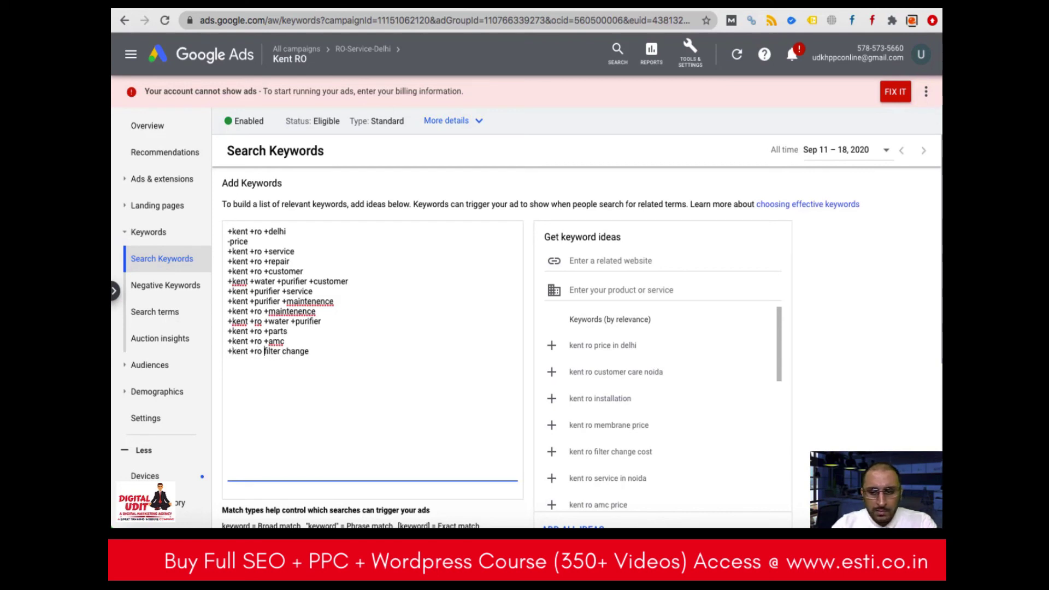
text(+)
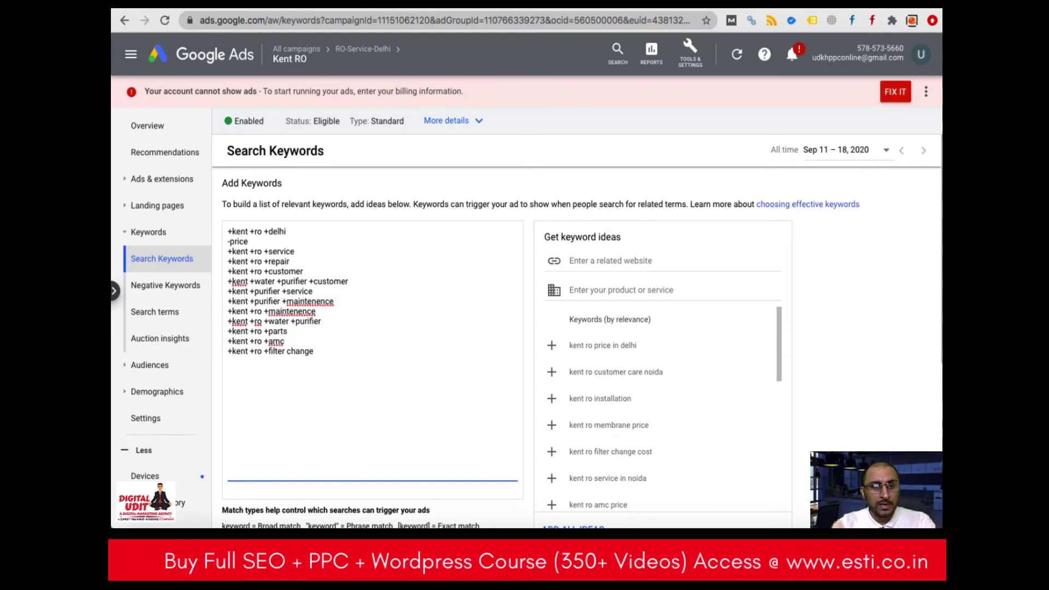
key(BackSpace)
key(BackSpace)
key(BackSpace)
key(BackSpace)
key(BackSpace)
key(BackSpace)
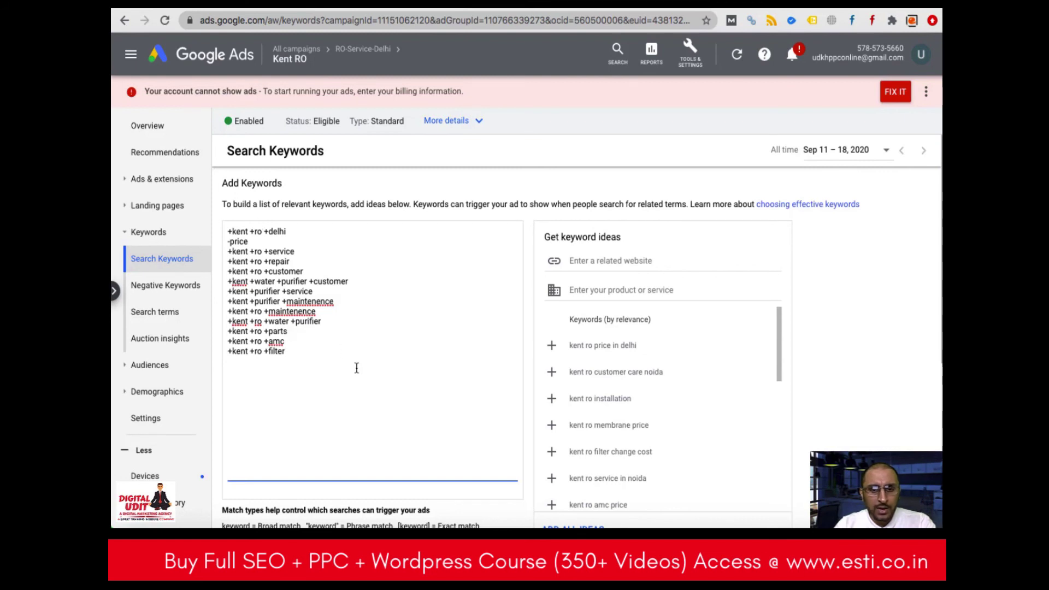
Save the edited keyword list to the Kent RO ad group.
scroll(356, 365, down, 4)
click(234, 356)
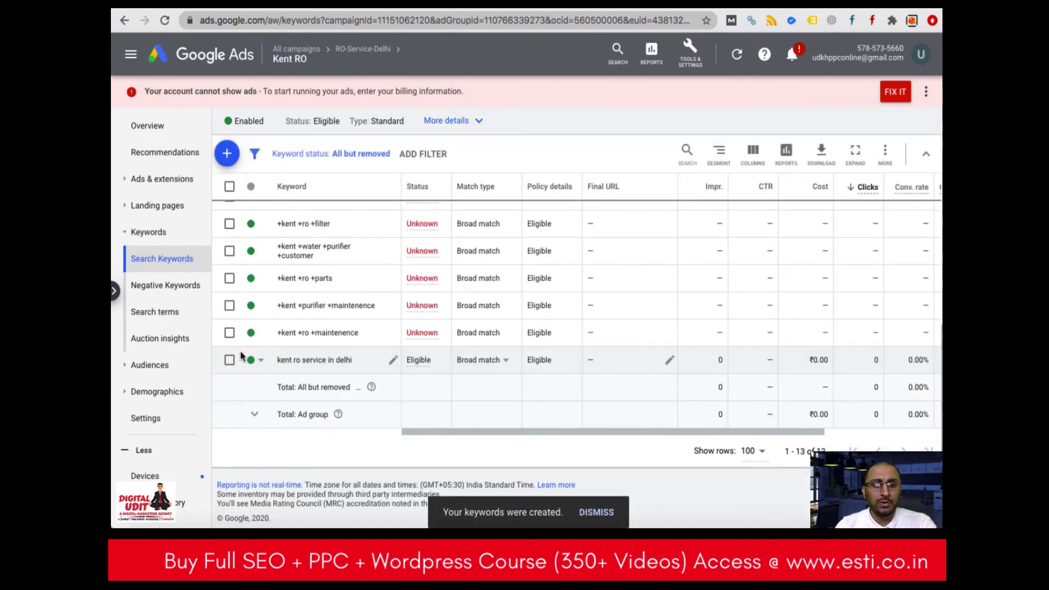
scroll(243, 355, up, 5)
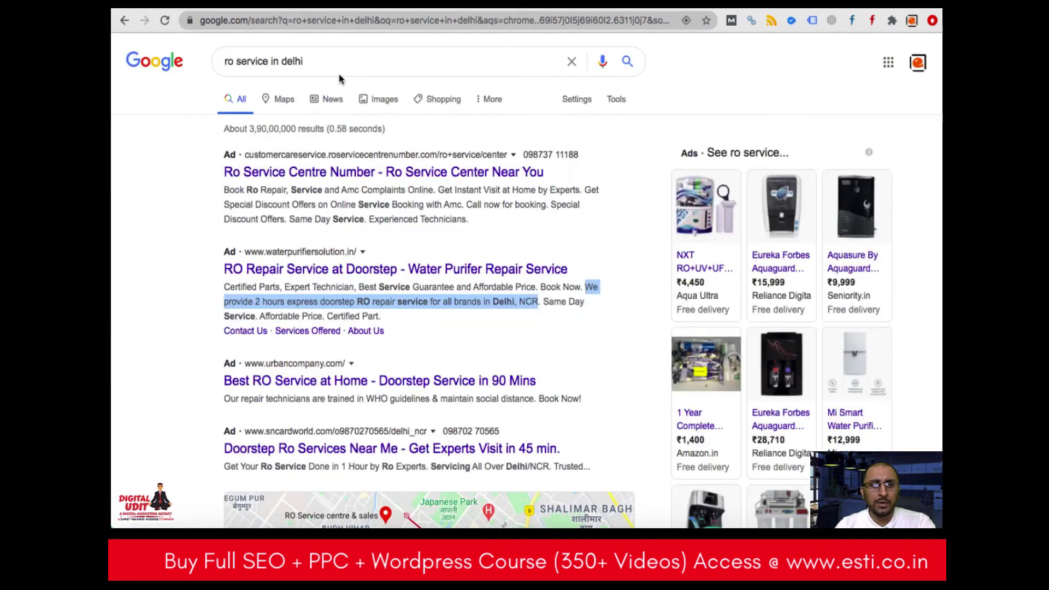
Switch to Google Search, search for "kent ro service in delhi" and look through the competitors' ads on the results page.
click(337, 64)
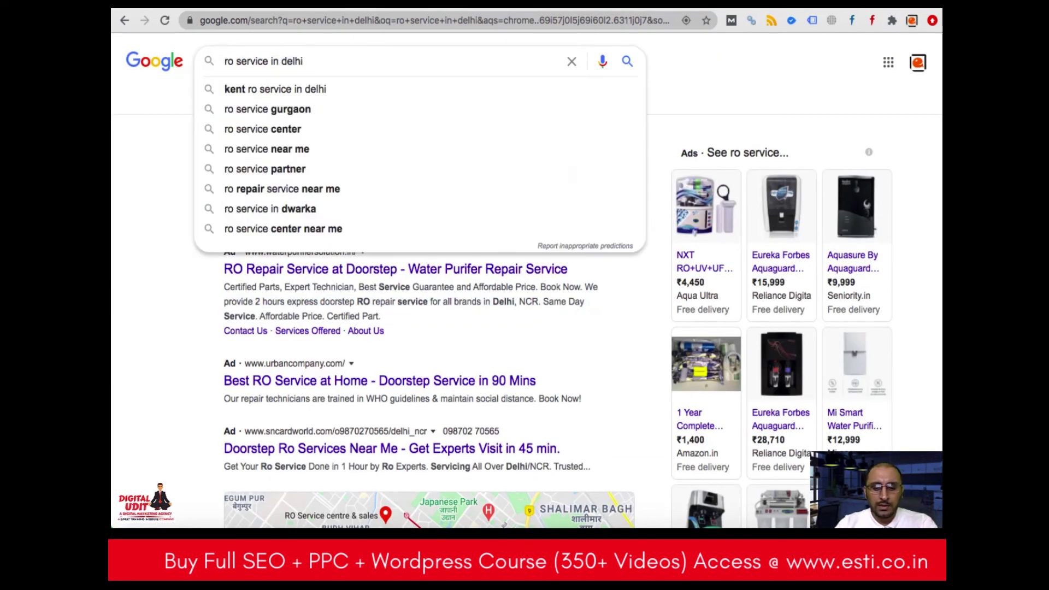
text(kent)
key(Return)
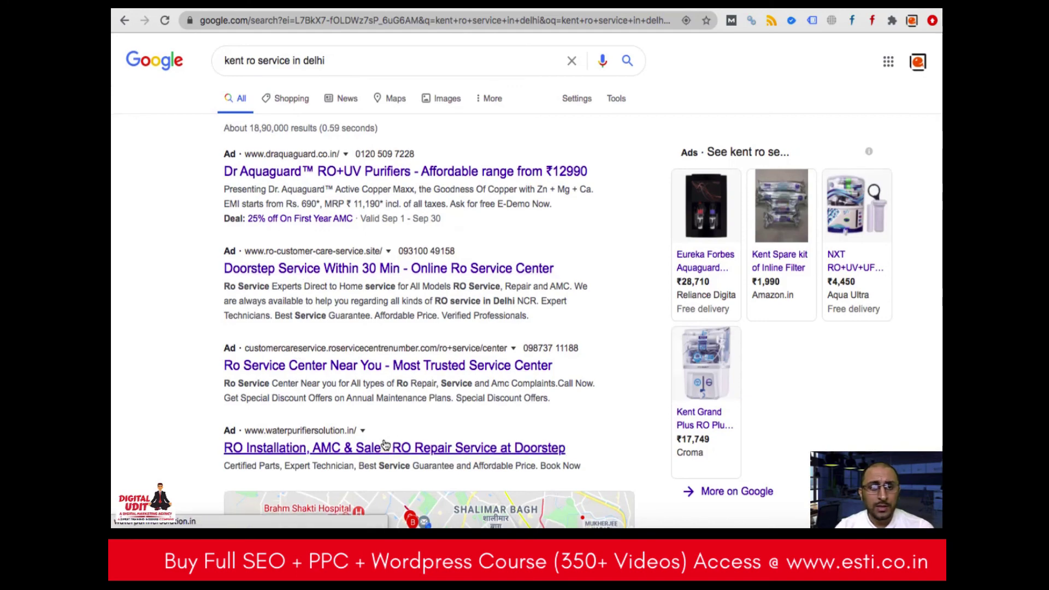
scroll(384, 443, down, 20)
scroll(384, 444, up, 3)
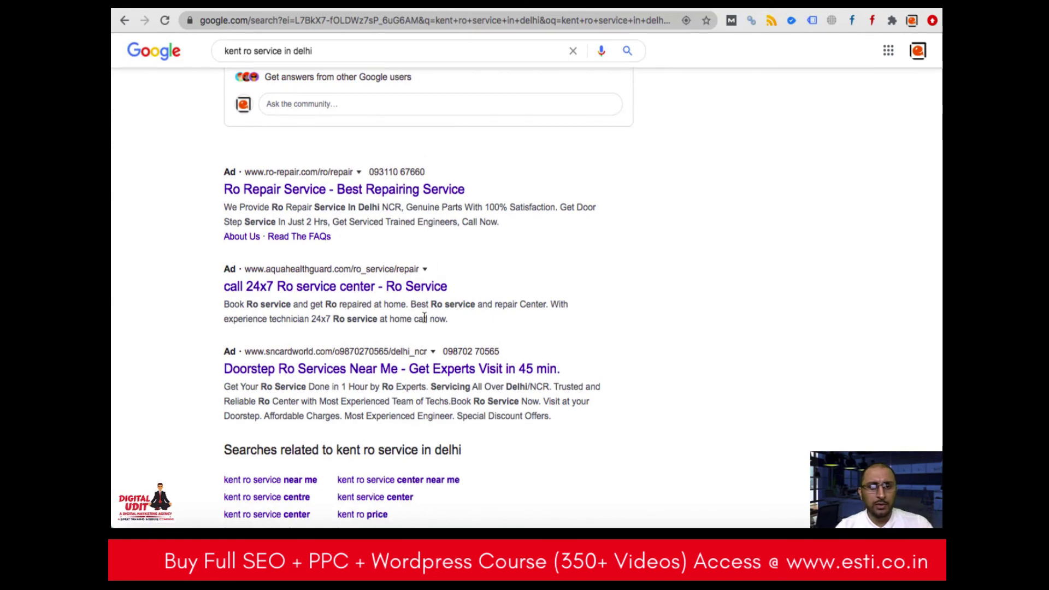
Shorten the Google query to "kent ro service", run the search and look through the results page for ads.
scroll(353, 400, up, 15)
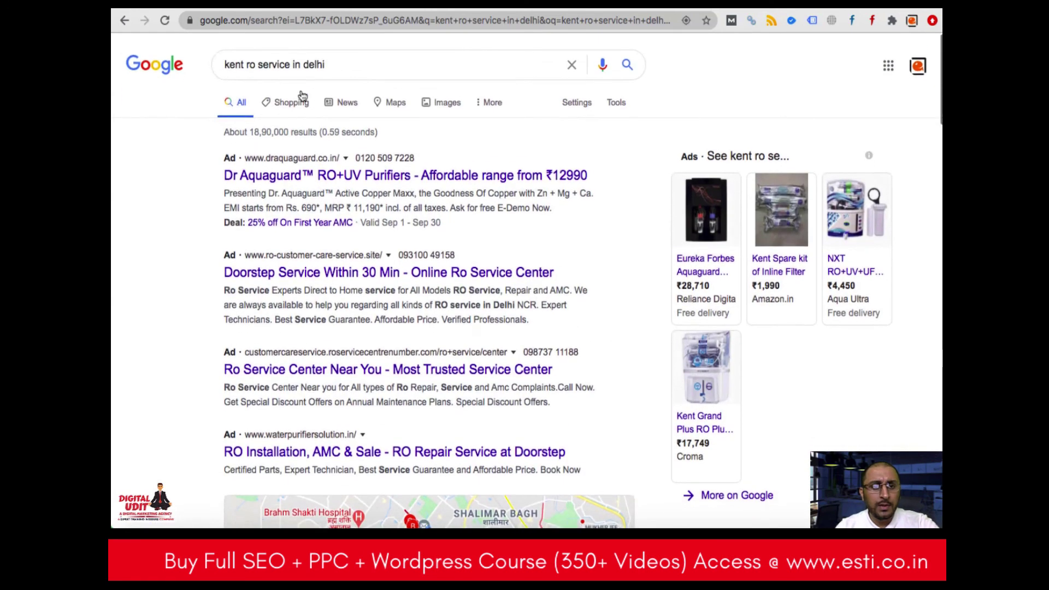
click(289, 62)
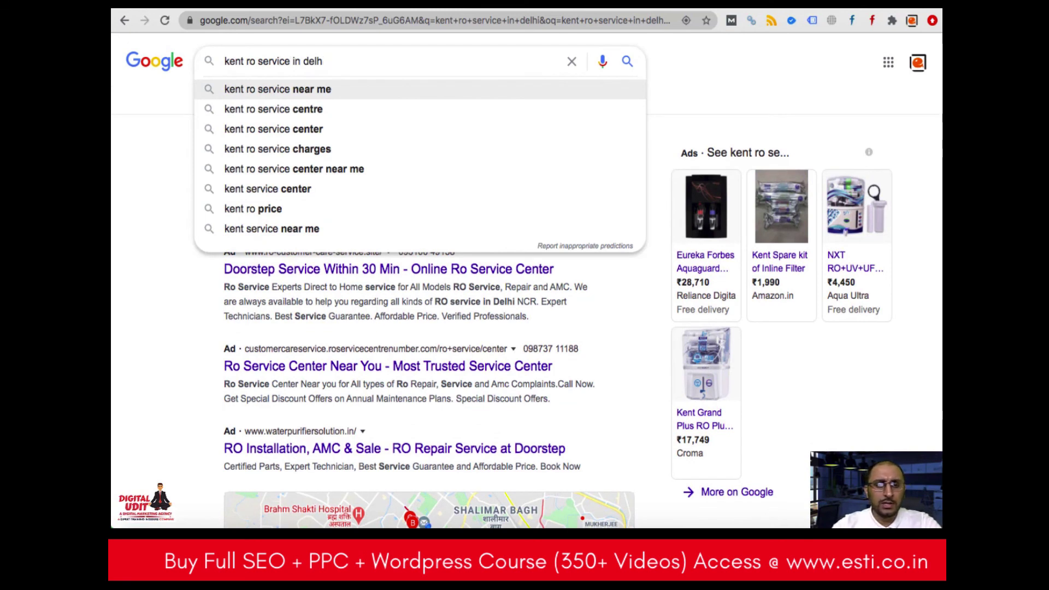
key(BackSpace)
key(BackSpace)
key(BackSpace)
key(BackSpace)
key(BackSpace)
key(BackSpace)
key(BackSpace)
key(BackSpace)
key(Return)
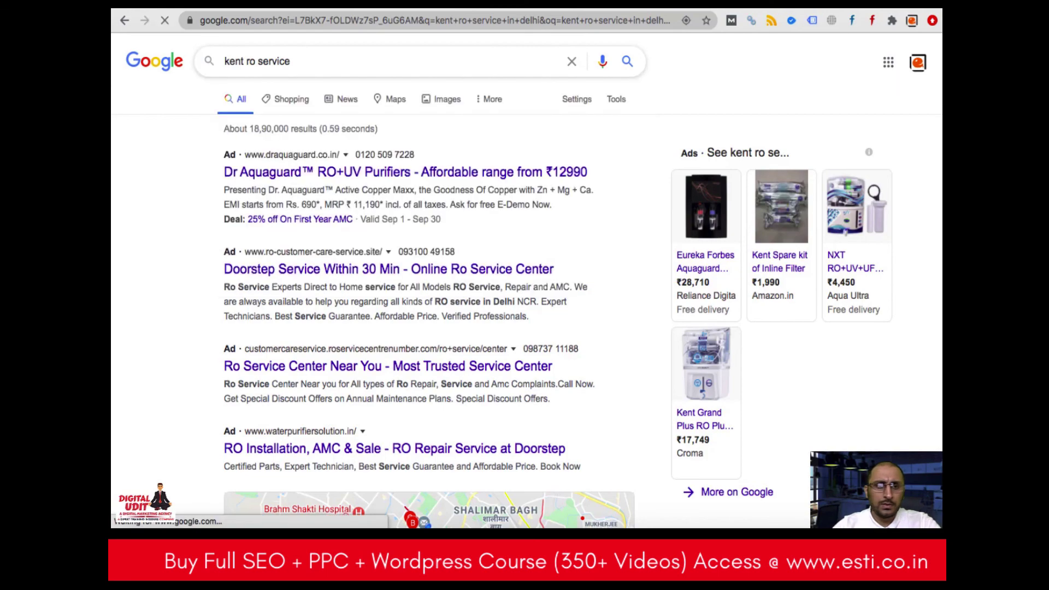
scroll(463, 405, down, 2)
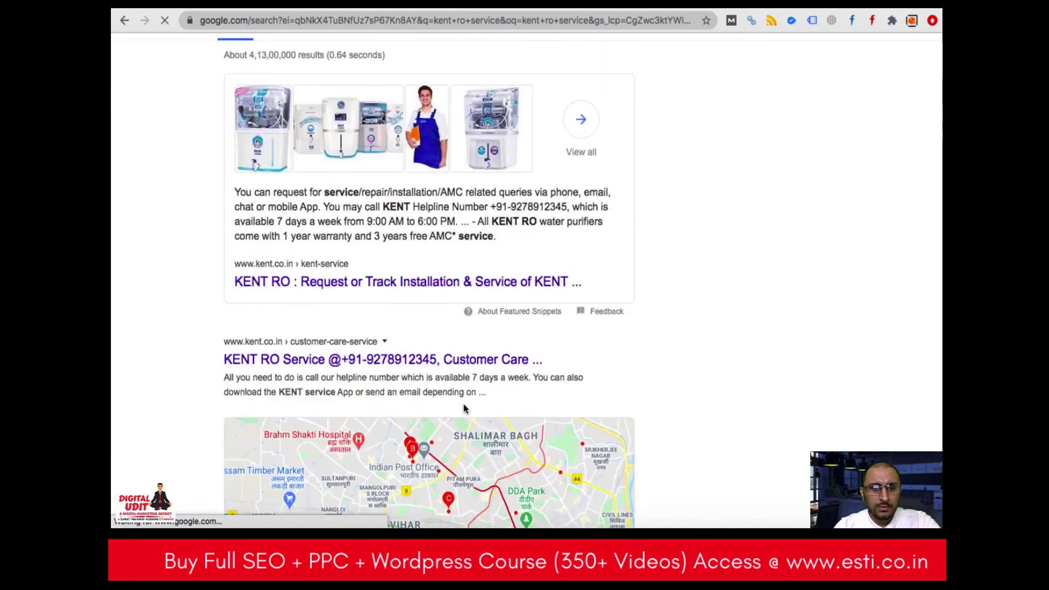
scroll(463, 404, down, 20)
scroll(463, 405, up, 20)
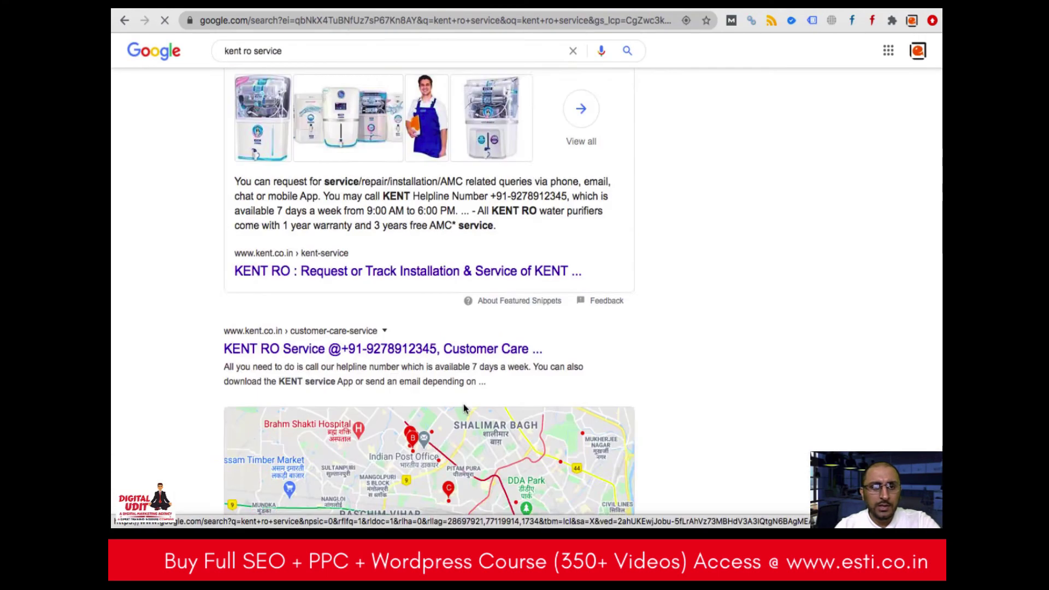
Search Google for "kent ro service customer care number".
click(346, 44)
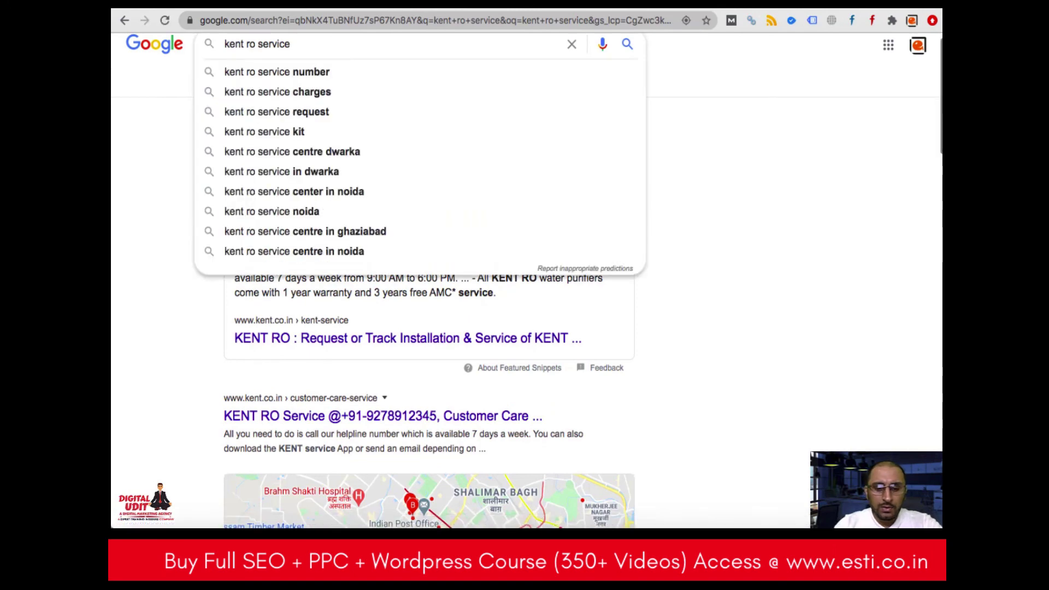
text(cust)
key(Down)
key(Return)
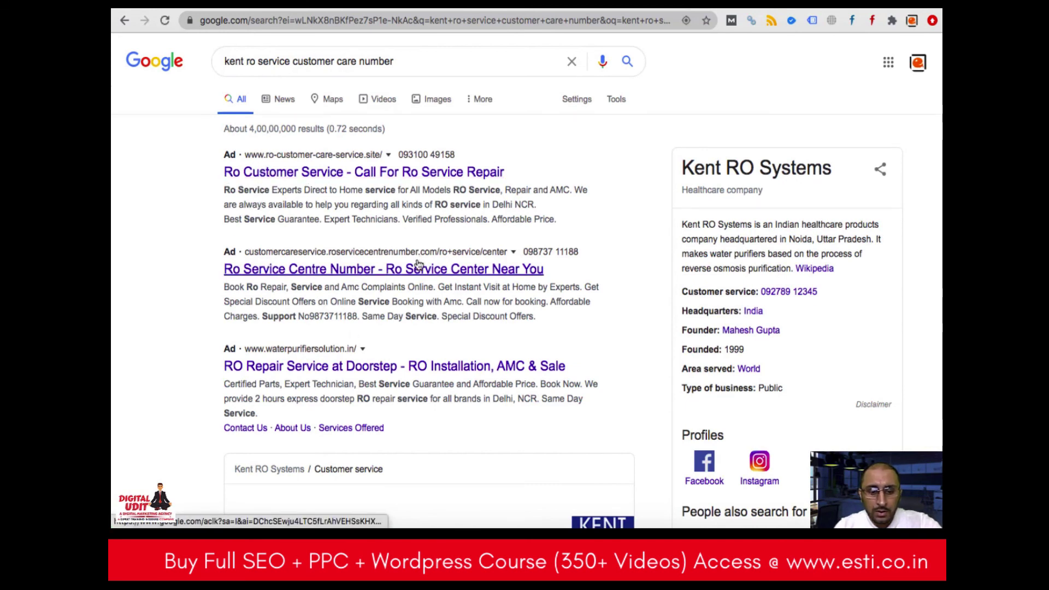
Find "kent" on the results page, check whether the ads use the word, and glance at the Kent RO keyword list in Google Ads.
key(super+f)
key(super+f)
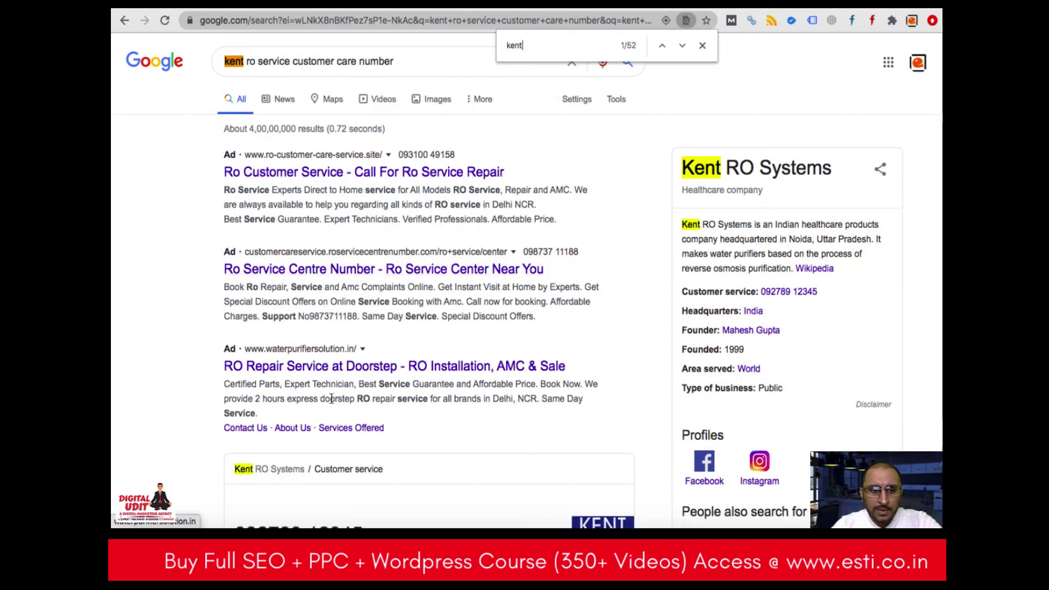
scroll(398, 401, down, 20)
scroll(326, 340, up, 4)
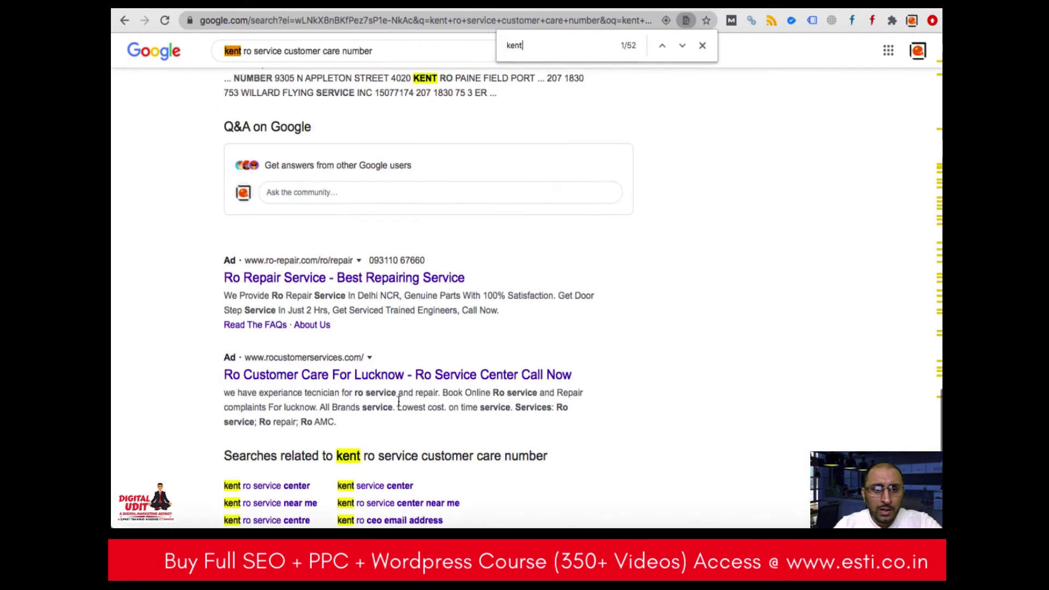
scroll(477, 309, up, 10)
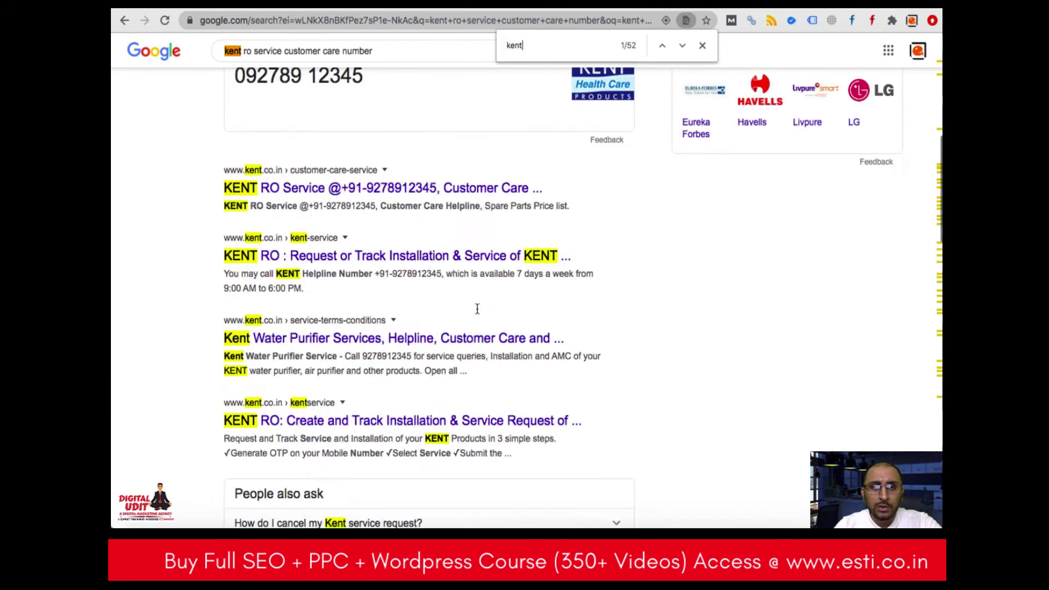
key(ctrl+Tab)
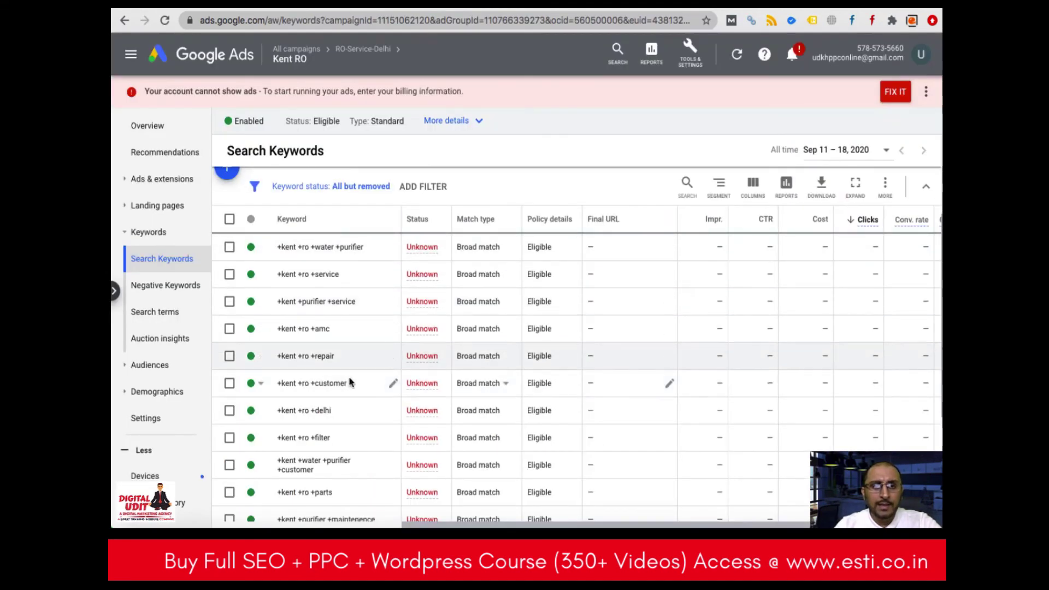
key(ctrl+shift+Tab)
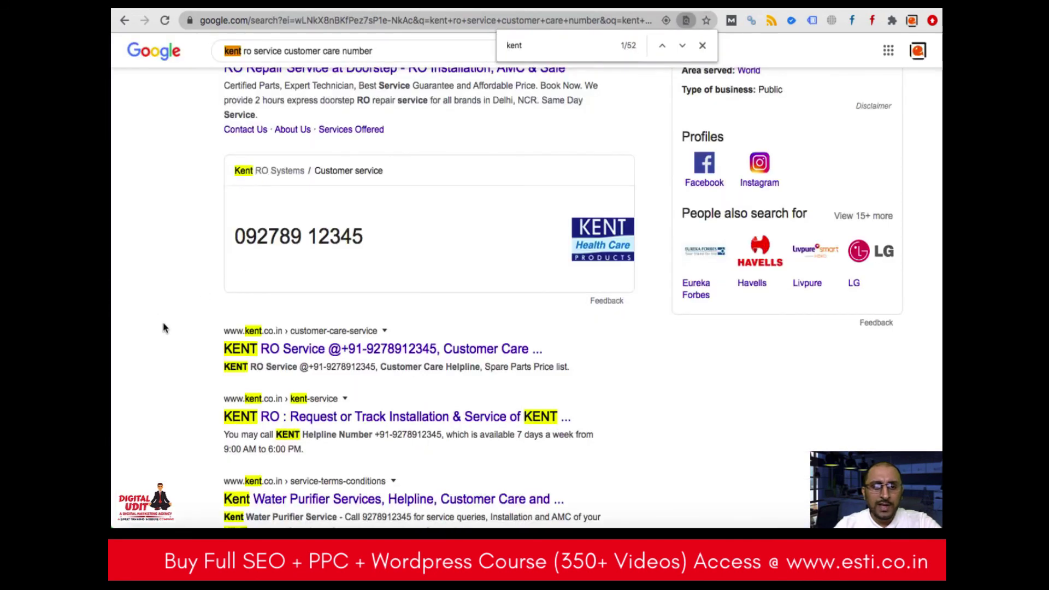
Inspect the results page in the iPhone 6/7/8 device view, reload it and look through the mobile ads.
scroll(163, 328, up, 5)
right_click(162, 289)
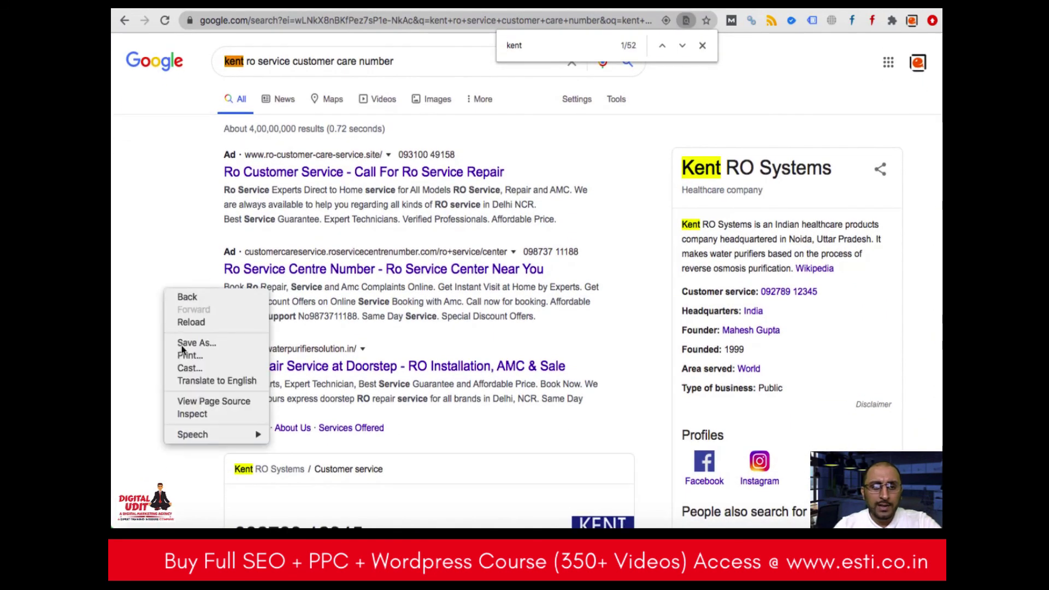
click(204, 415)
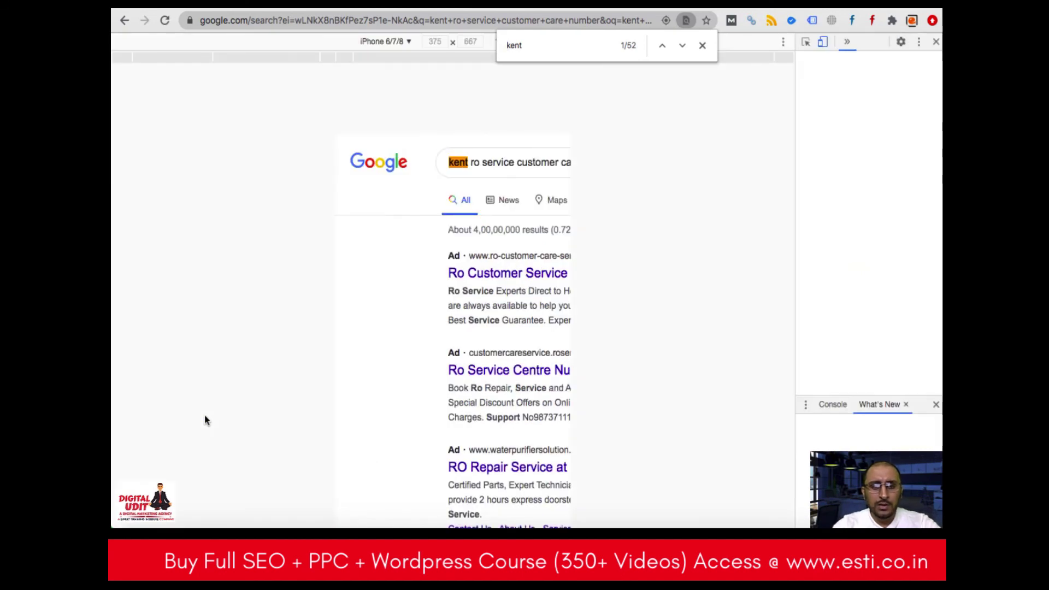
key(super+r)
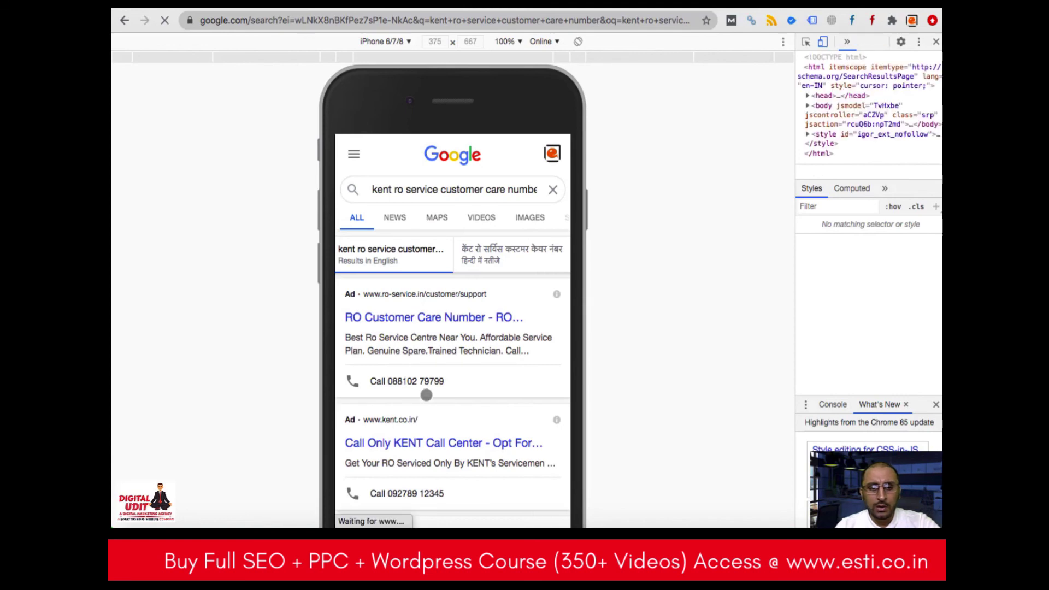
scroll(426, 394, down, 5)
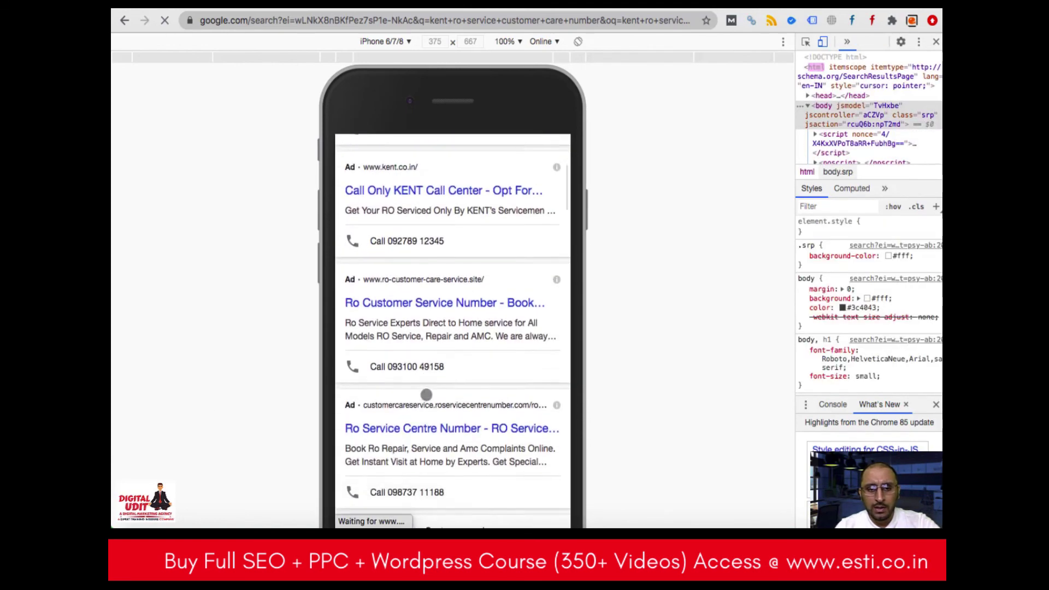
Search for "kent ro service" in the mobile view and check its results page for ads.
scroll(426, 394, up, 5)
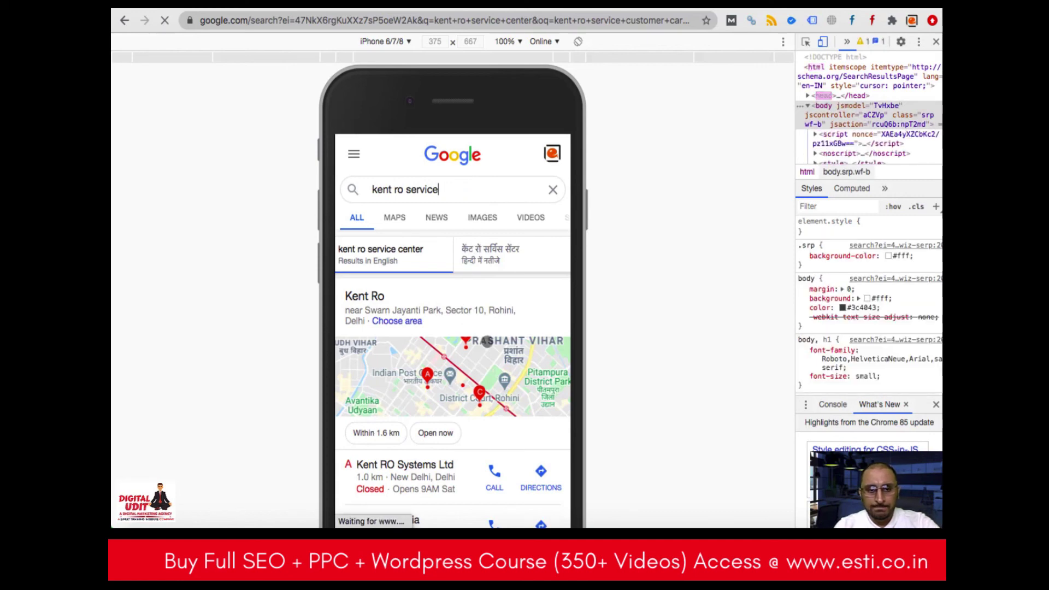
scroll(487, 341, down, 10)
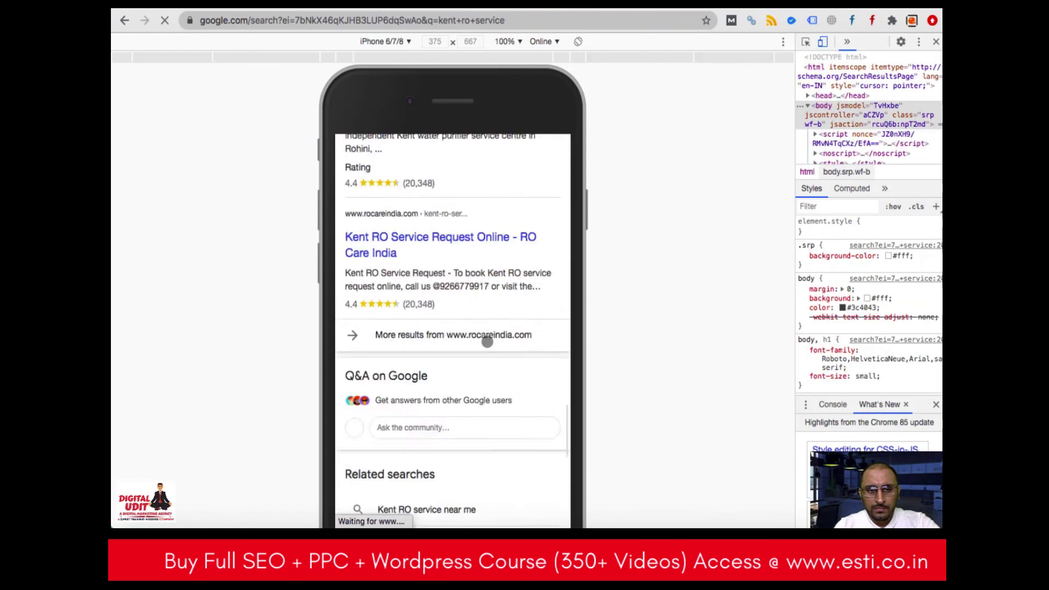
scroll(487, 341, up, 15)
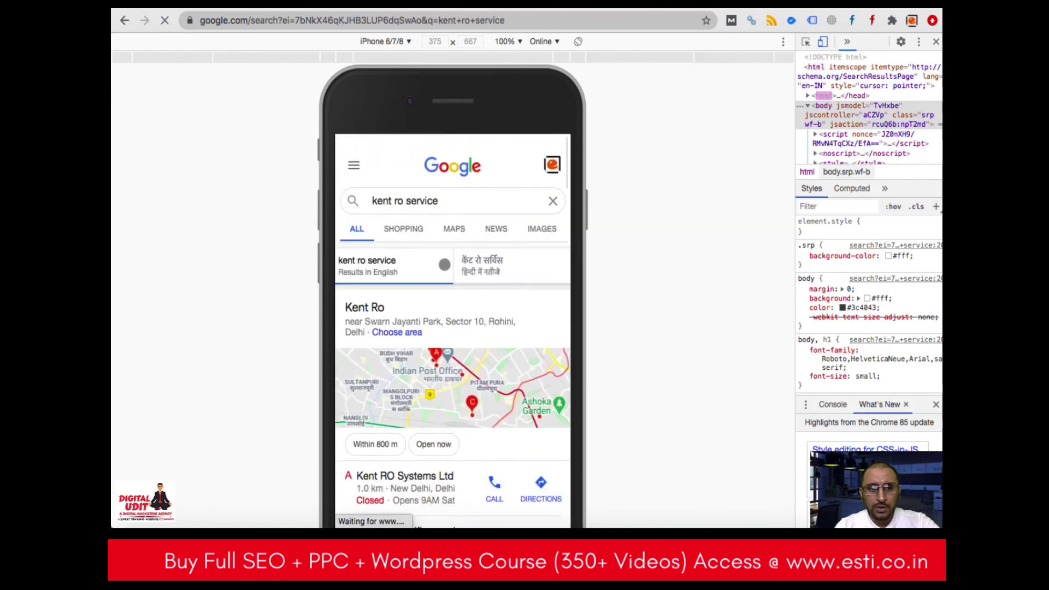
Search for "ro service in delhi" in the mobile view, examine its ads, and return to the Kent RO keywords in Google Ads.
scroll(445, 264, down, 1)
click(393, 186)
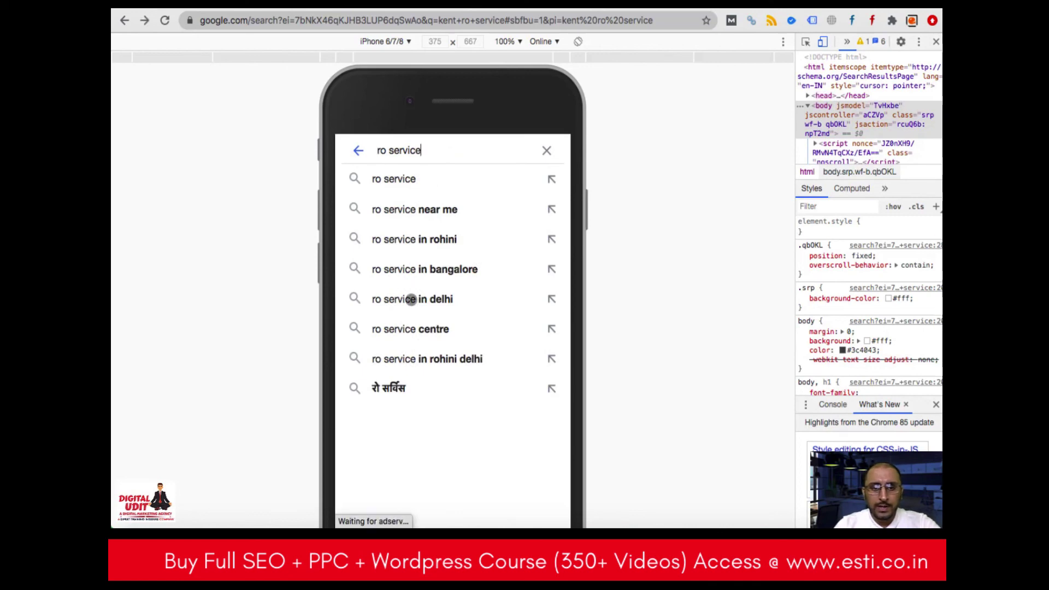
click(411, 299)
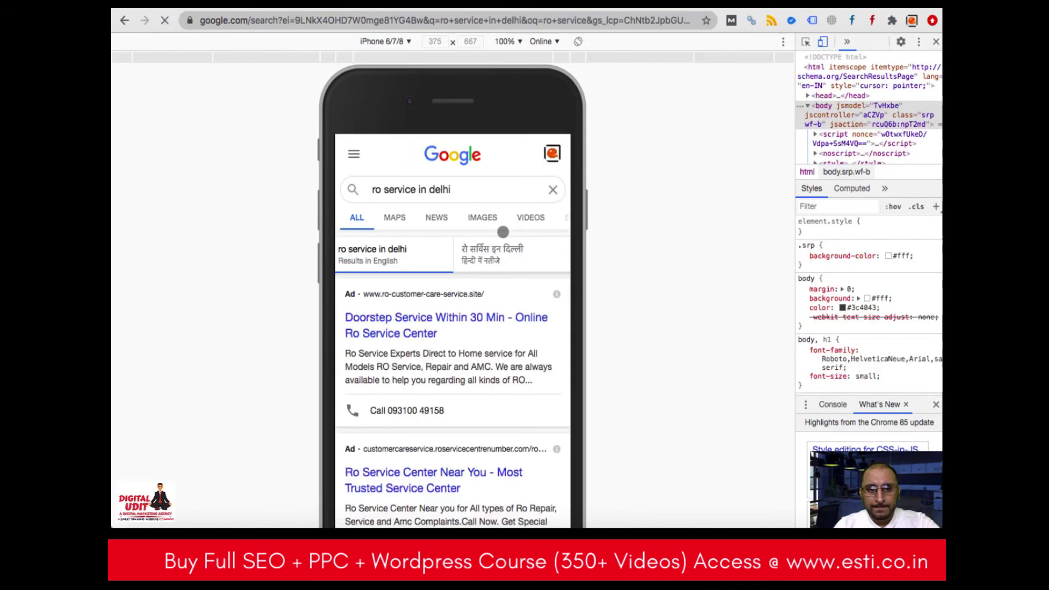
scroll(502, 232, down, 6)
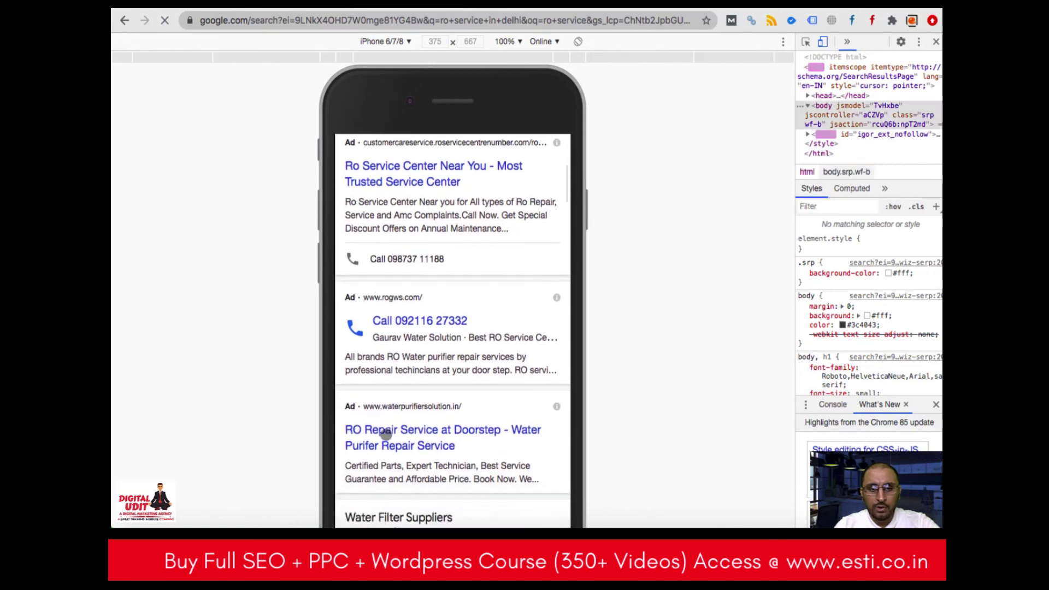
scroll(419, 367, down, 8)
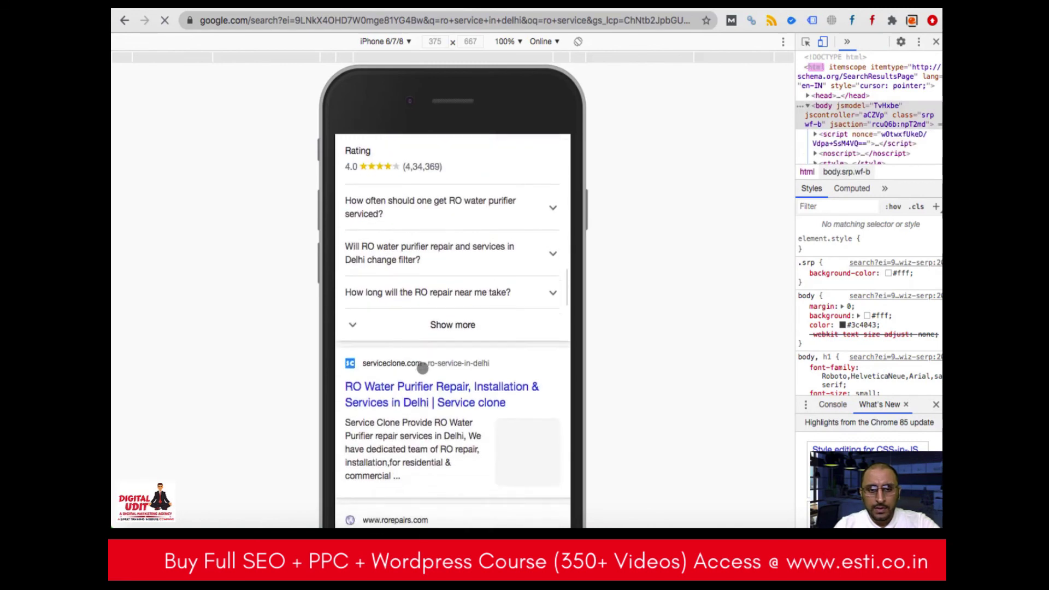
click(424, 367)
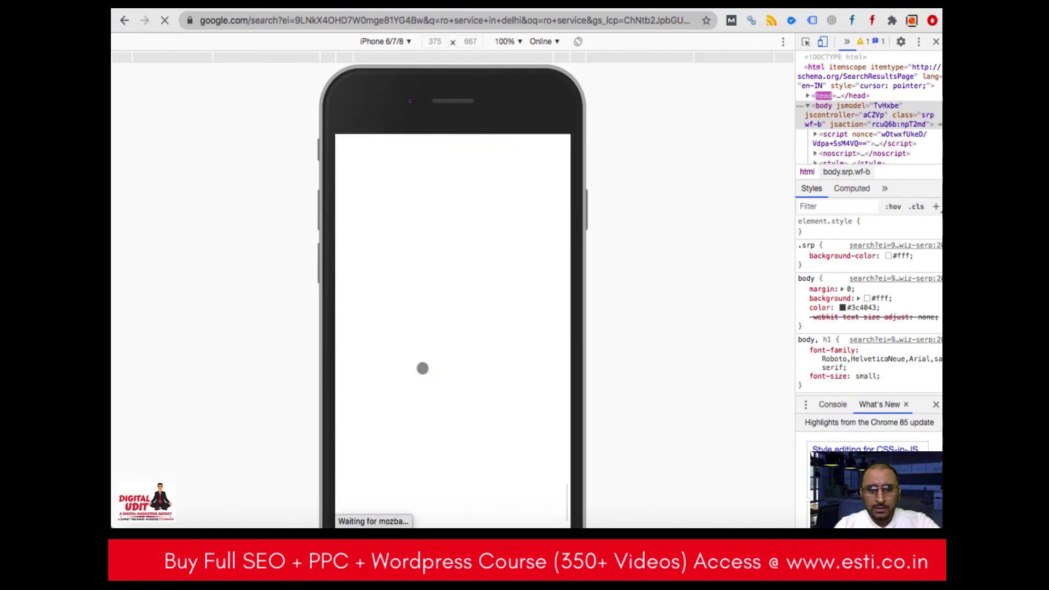
scroll(422, 368, up, 8)
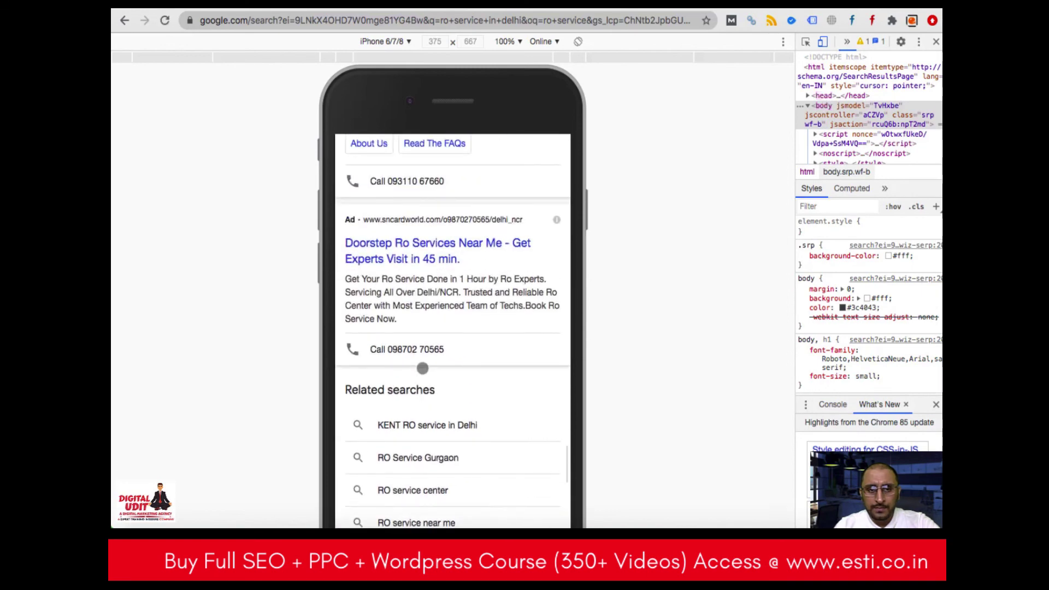
scroll(422, 369, up, 6)
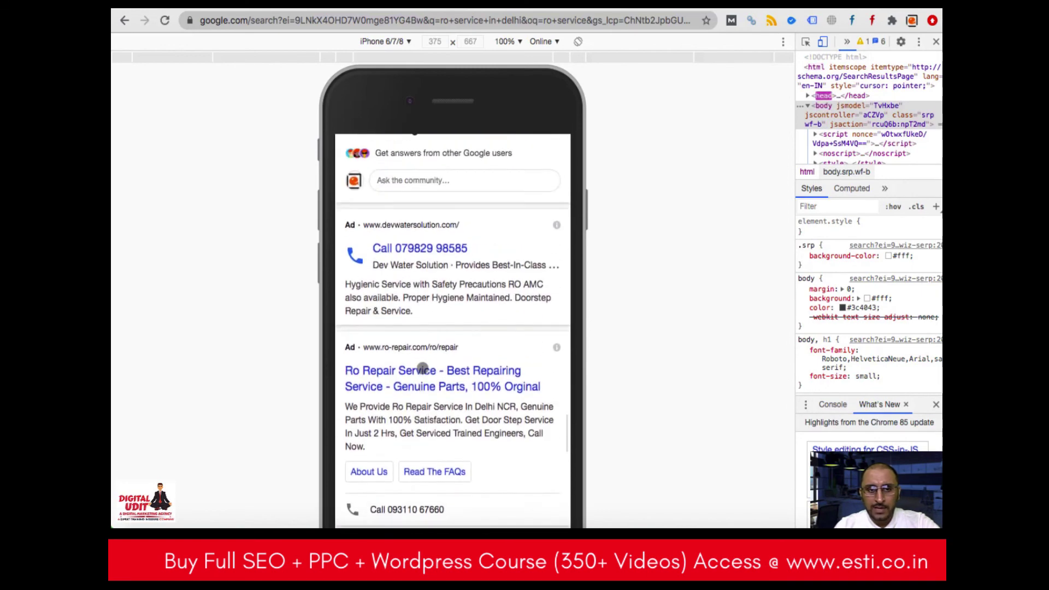
scroll(433, 275, up, 10)
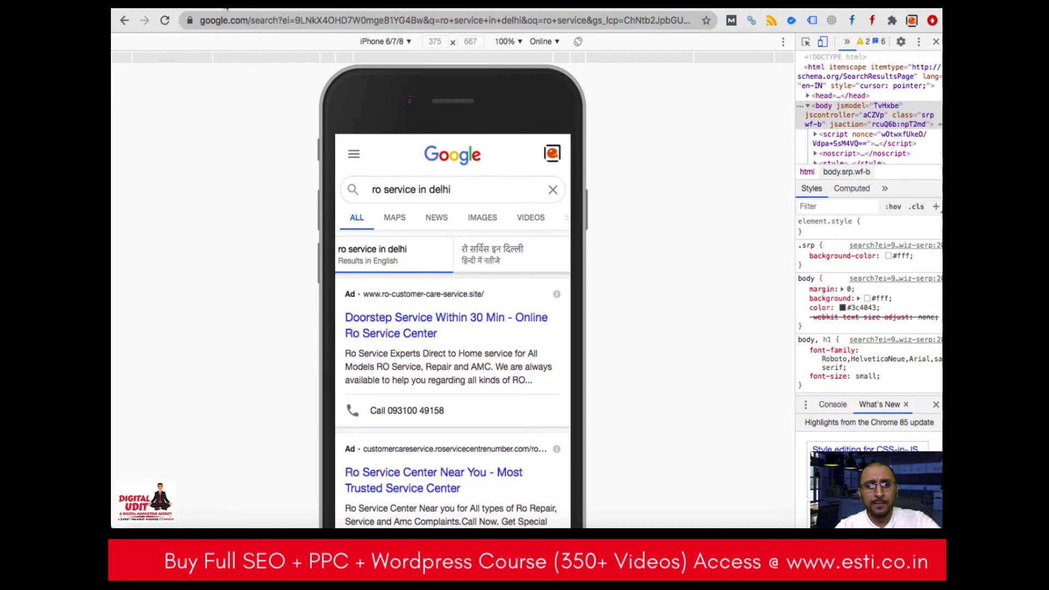
click(226, 8)
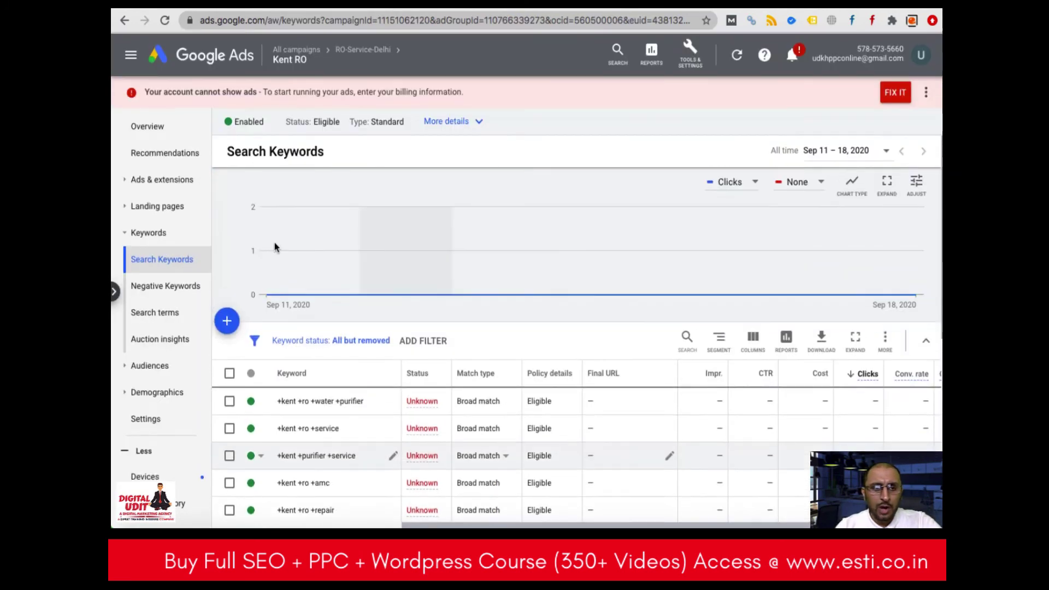